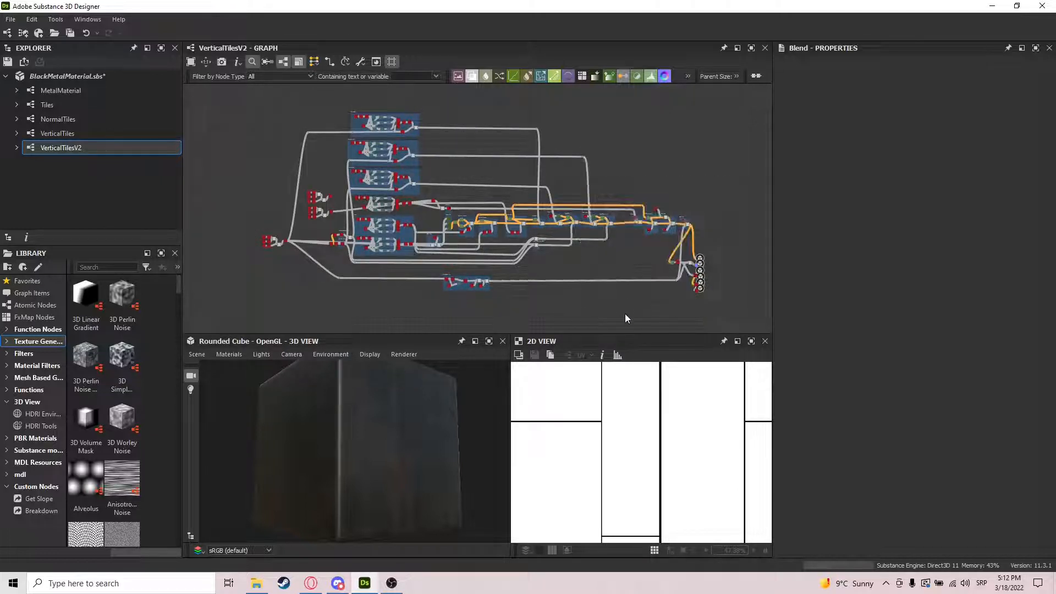
# Look over the complete VerticalTilesV2 node graph, from the shape inputs to the output nodes
pyautogui.moveTo(741, 153); pyautogui.dragTo(623, 303)
pyautogui.moveTo(602, 286); pyautogui.dragTo(633, 268, button='middle')
pyautogui.moveTo(666, 143); pyautogui.dragTo(739, 292)
pyautogui.moveTo(565, 261); pyautogui.dragTo(634, 251, button='middle')
pyautogui.press('f')
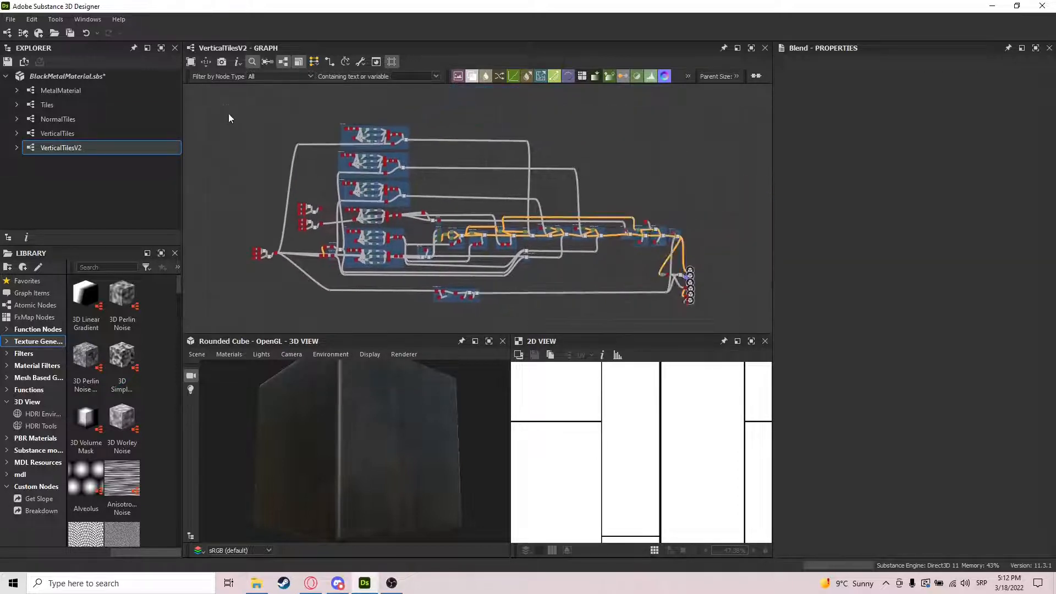
pyautogui.moveTo(712, 316); pyautogui.dragTo(295, 127)
pyautogui.moveTo(237, 99); pyautogui.dragTo(707, 321)
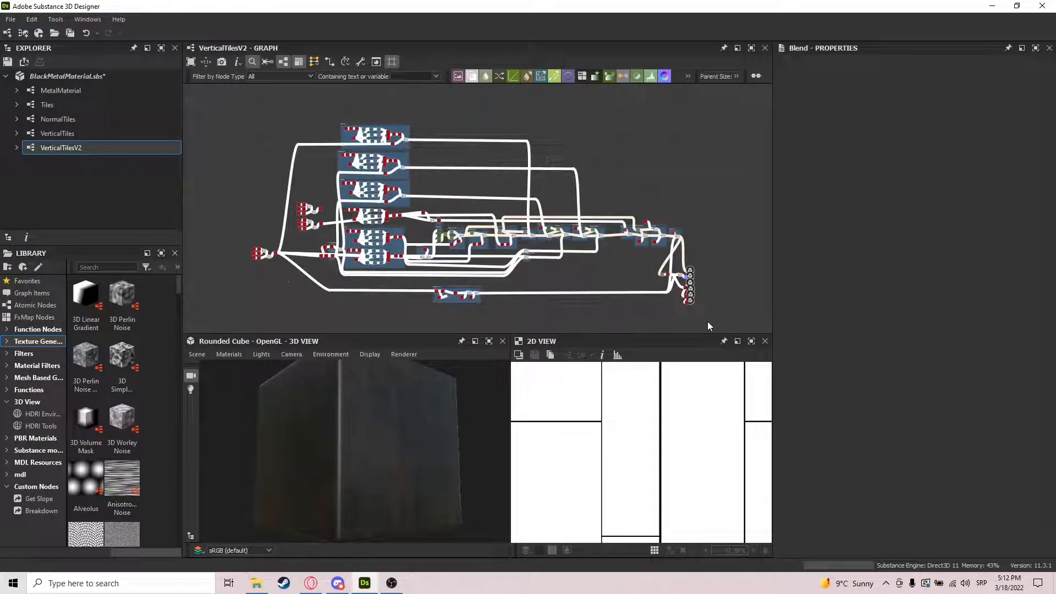
pyautogui.moveTo(693, 108); pyautogui.dragTo(245, 315)
# Preview the two Blend nodes and the Safe Transform Grayscale node that build the vertical tile pattern
pyautogui.moveTo(263, 279); pyautogui.dragTo(361, 239, button='middle')
pyautogui.scroll(5, 306, 256)
pyautogui.scroll(3, 362, 239)
pyautogui.moveTo(447, 240); pyautogui.dragTo(503, 221, button='middle')
pyautogui.scroll(4, 503, 221)
pyautogui.moveTo(440, 161); pyautogui.dragTo(502, 154, button='middle')
pyautogui.moveTo(453, 413); pyautogui.dragTo(402, 444)
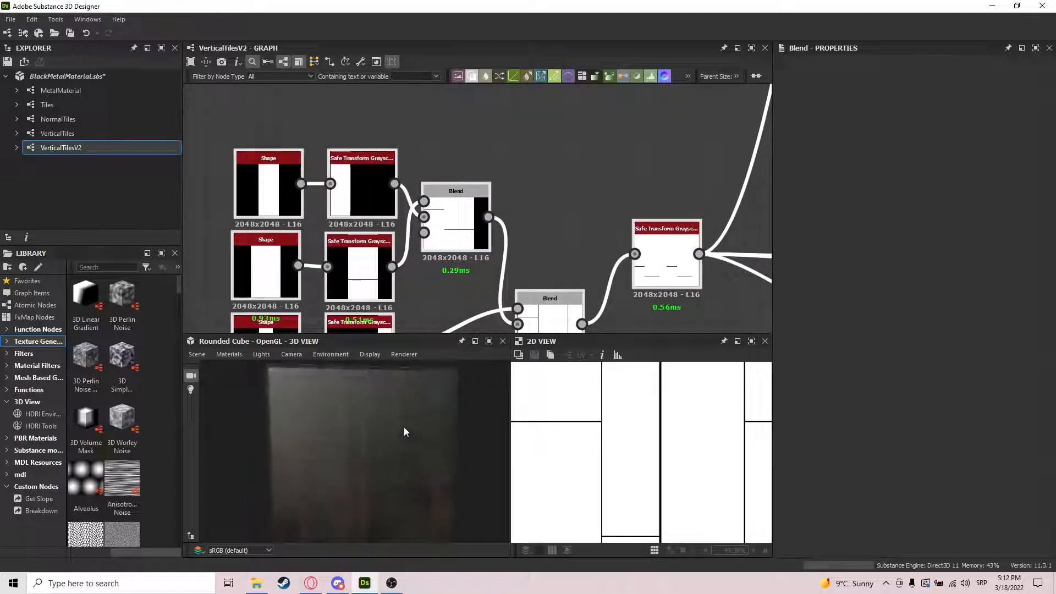
pyautogui.moveTo(426, 288); pyautogui.dragTo(473, 250, button='middle')
pyautogui.doubleClick(490, 199)
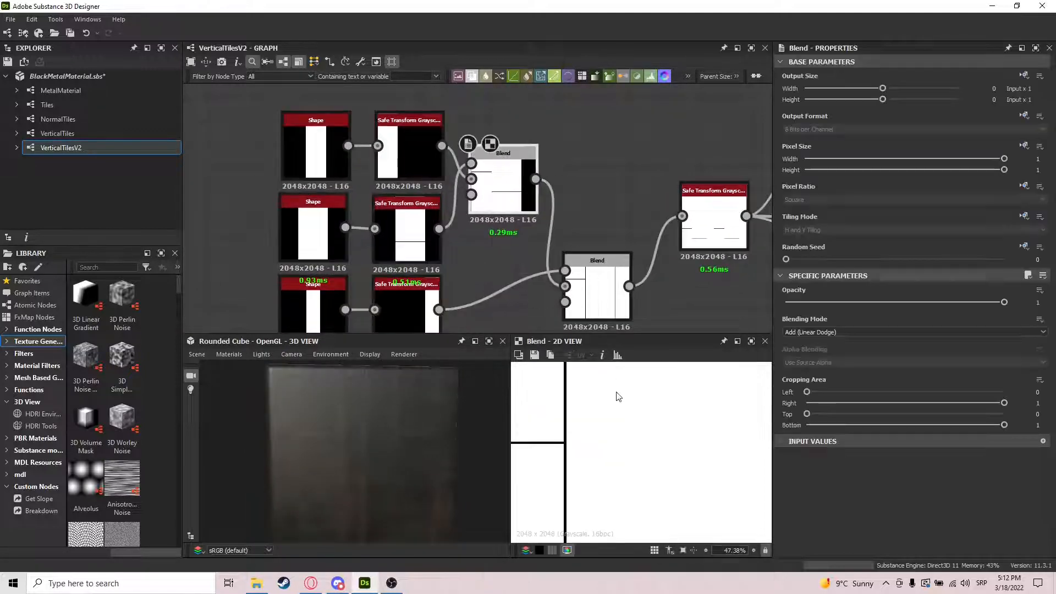
pyautogui.doubleClick(614, 269)
pyautogui.scroll(-7, 672, 443)
pyautogui.doubleClick(714, 225)
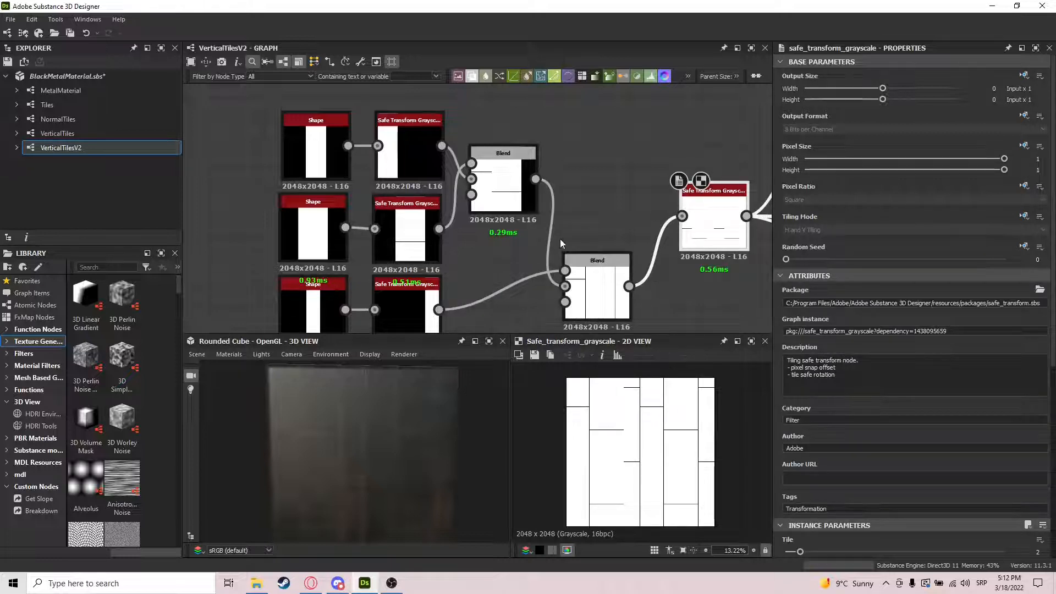
# Try a Brick Generator node above the shape nodes as an alternative tile pattern, and delete it
pyautogui.scroll(-2, 546, 206)
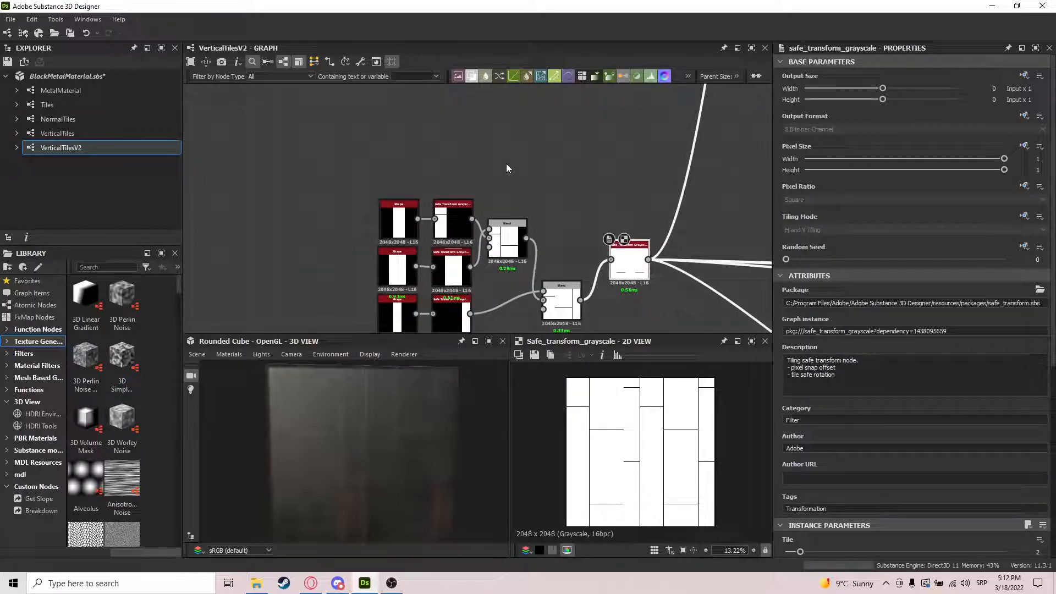
pyautogui.press('space')
pyautogui.write('brick')
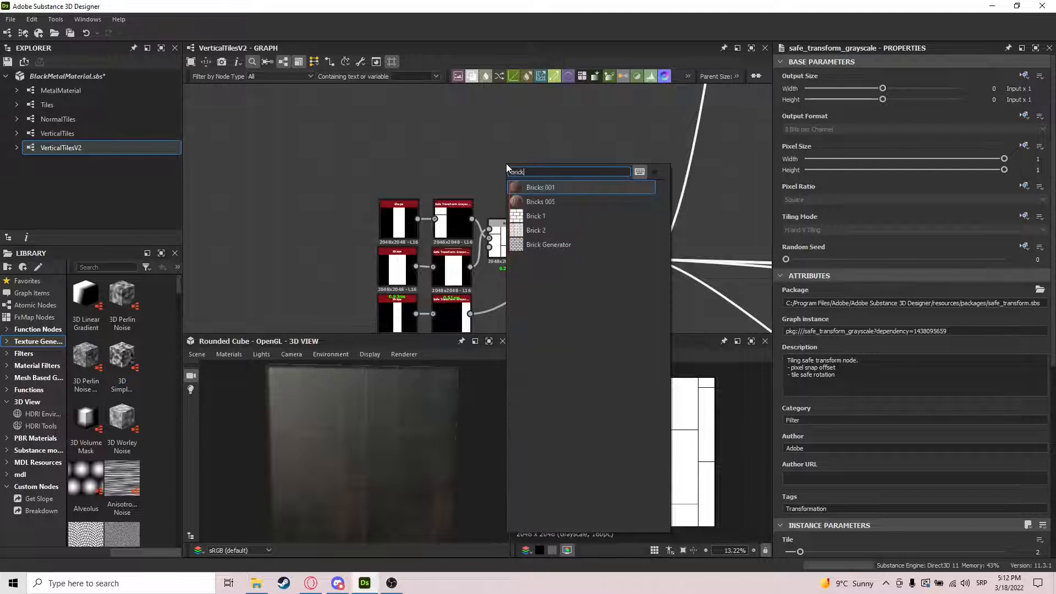
pyautogui.click(575, 245)
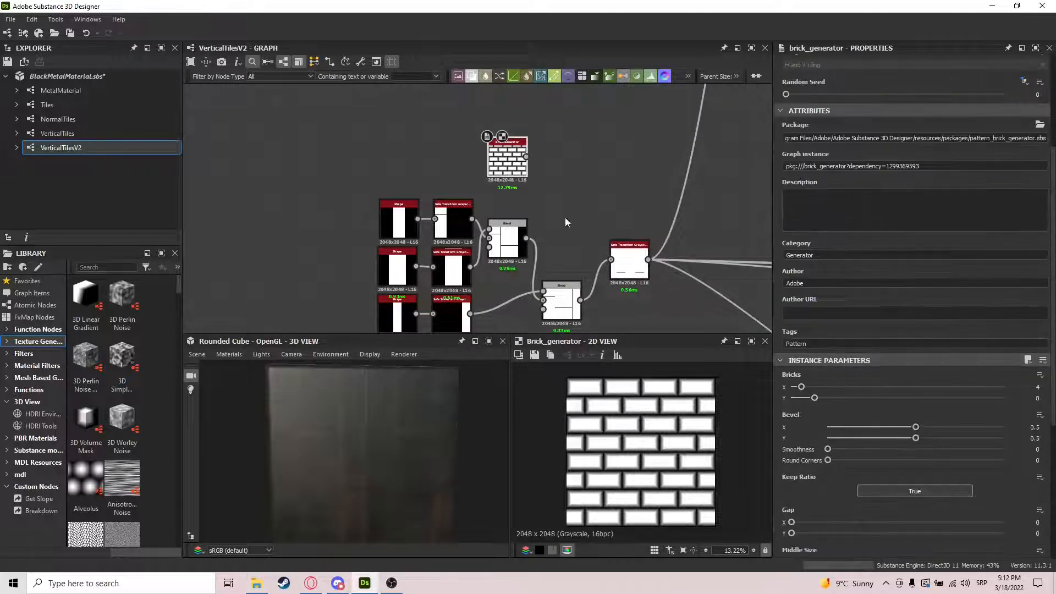
pyautogui.press('Delete')
pyautogui.moveTo(611, 134); pyautogui.dragTo(377, 275)
pyautogui.moveTo(354, 423)
pyautogui.mouseDown()
pyautogui.moveTo(403, 424)
pyautogui.moveTo(374, 407)
pyautogui.moveTo(368, 420)
pyautogui.mouseUp()
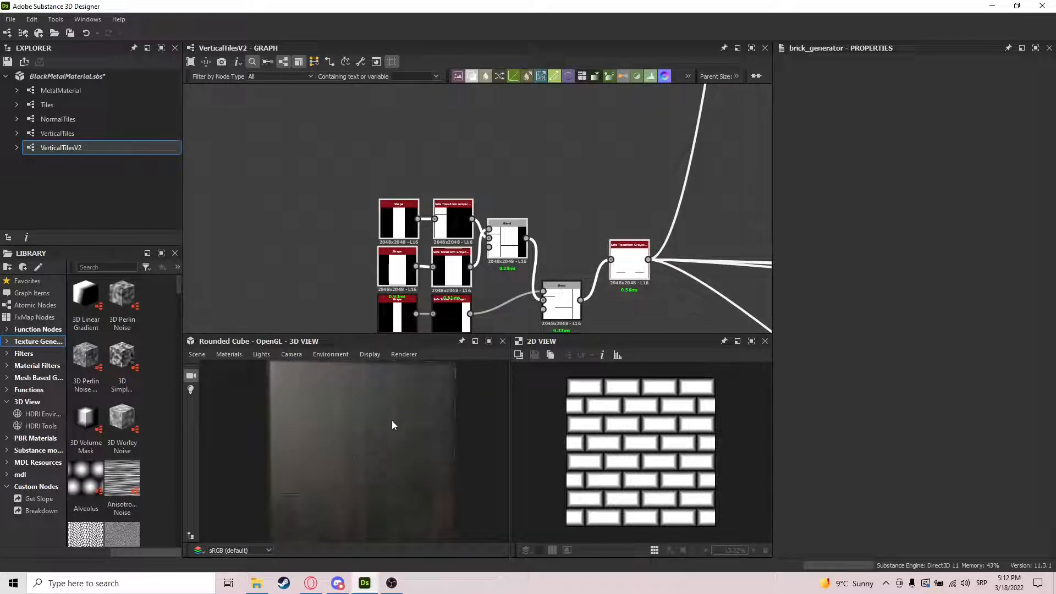
pyautogui.moveTo(514, 144); pyautogui.dragTo(485, 182, button='middle')
pyautogui.press('space')
pyautogui.write('tile sam')
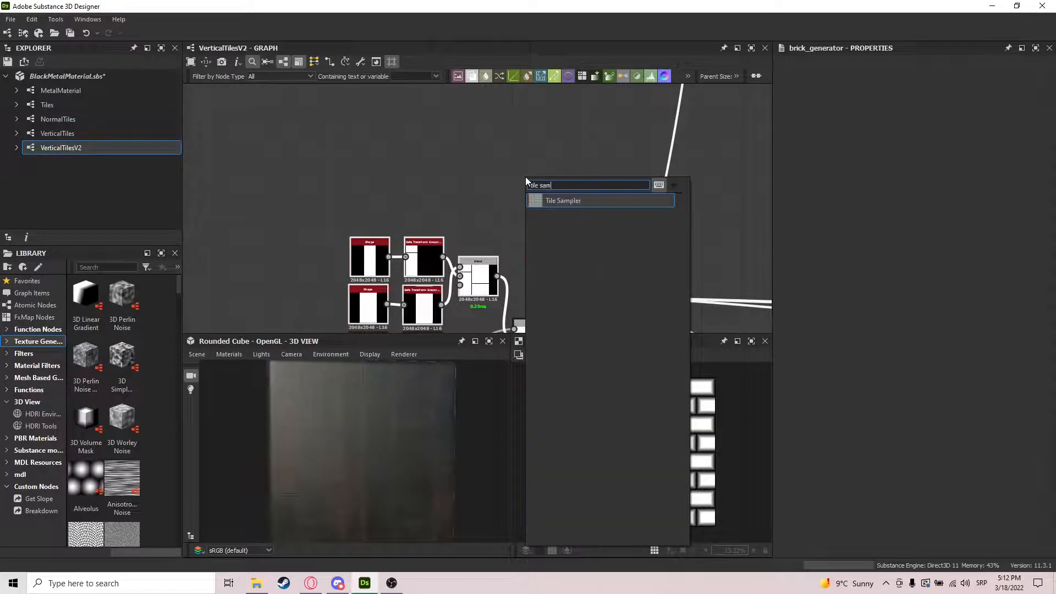
pyautogui.press('Return')
pyautogui.doubleClick(669, 291)
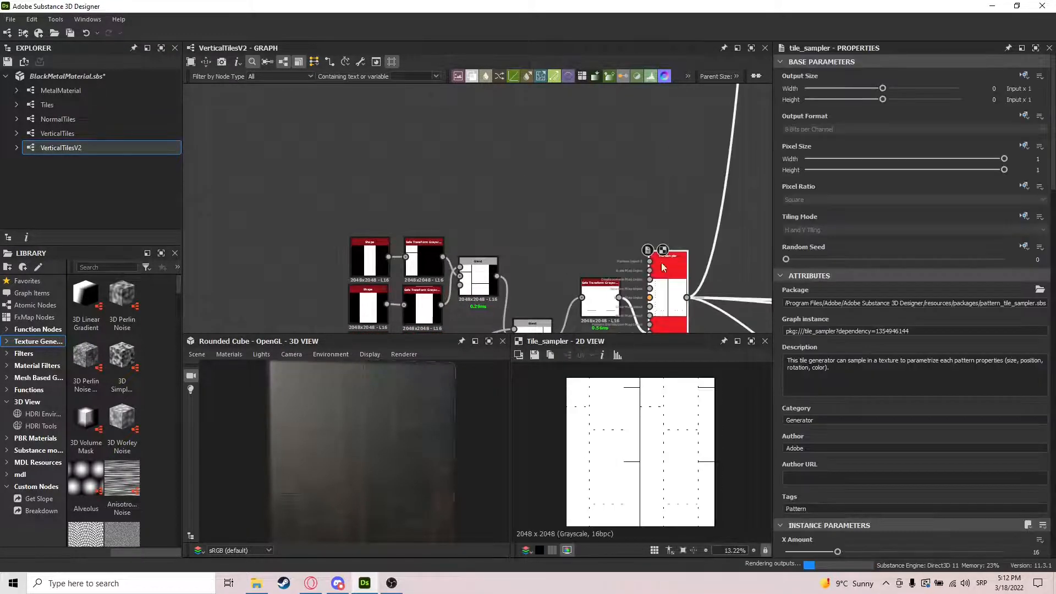
pyautogui.hotkey('ctrl', 'z')
# Add an unconnected Tile Sampler node above the shape nodes with X Amount 5 and Y Amount 4
pyautogui.press('space')
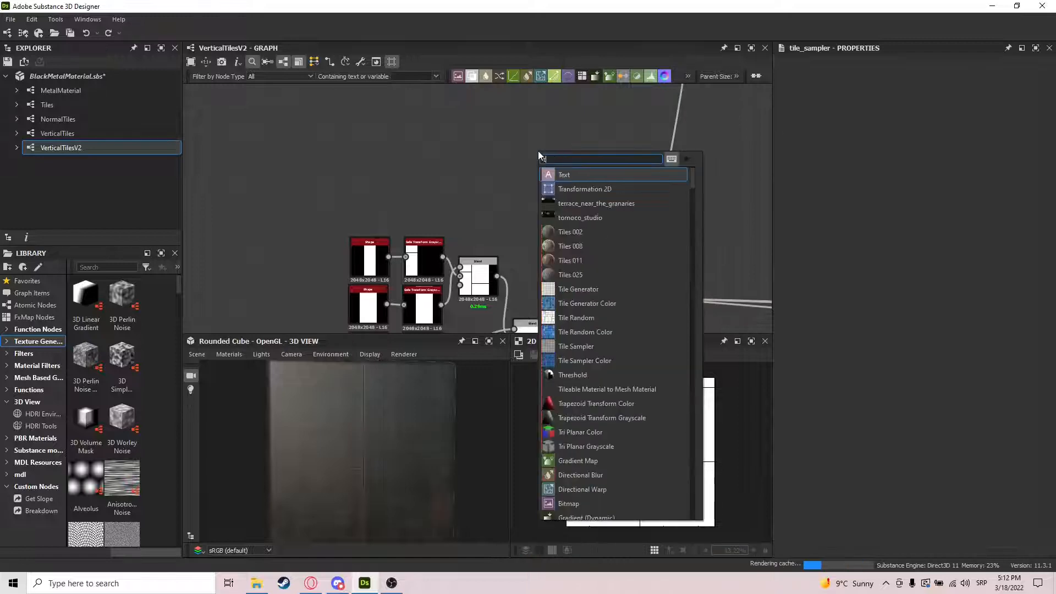
pyautogui.write('tile sam')
pyautogui.press('Return')
pyautogui.scroll(-5, 830, 396)
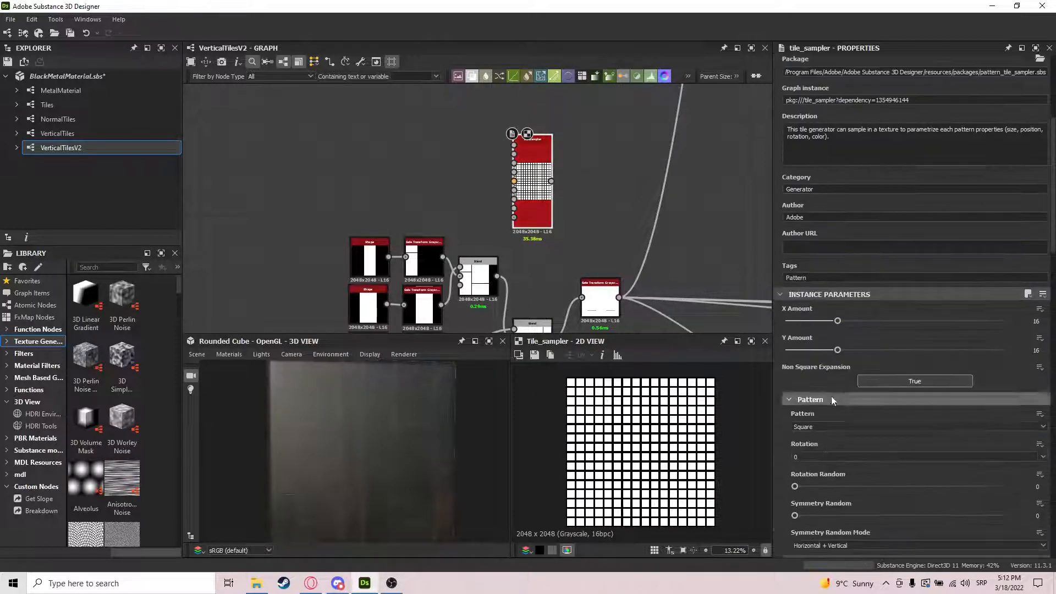
pyautogui.moveTo(837, 321); pyautogui.dragTo(796, 350)
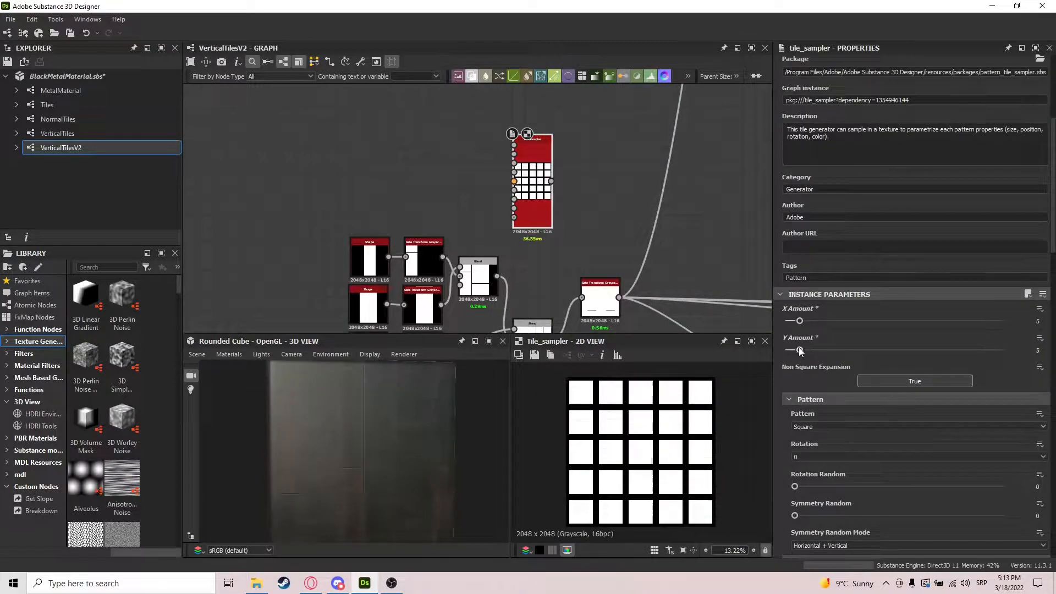
pyautogui.scroll(-3, 806, 357)
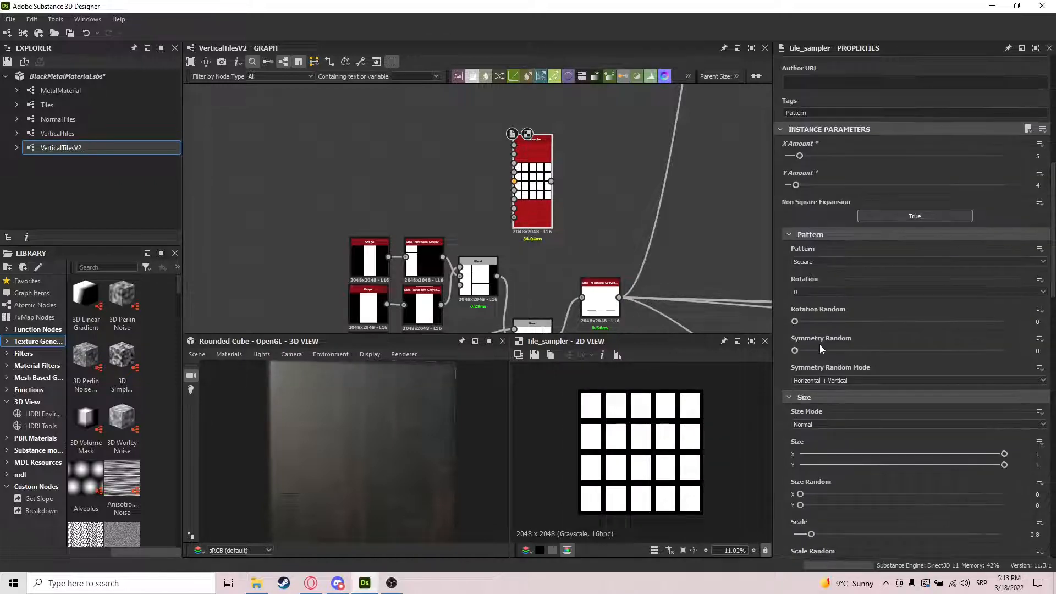
# Try the Tile Sampler as the downstream source, return the links to the Safe Transform Grayscale node and delete the sampler
pyautogui.scroll(3, 603, 364)
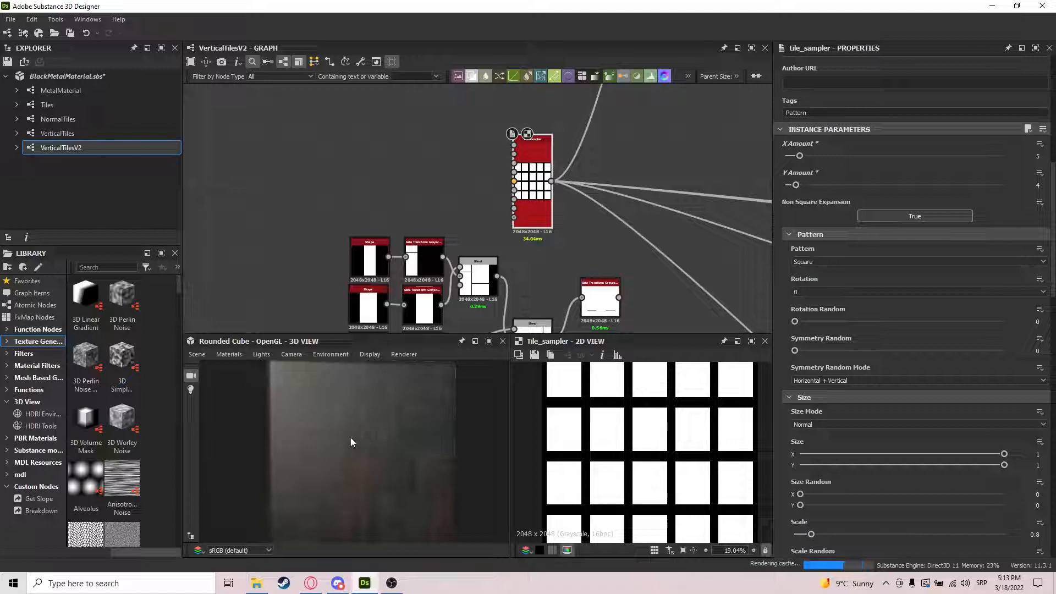
pyautogui.moveTo(351, 437); pyautogui.dragTo(340, 375)
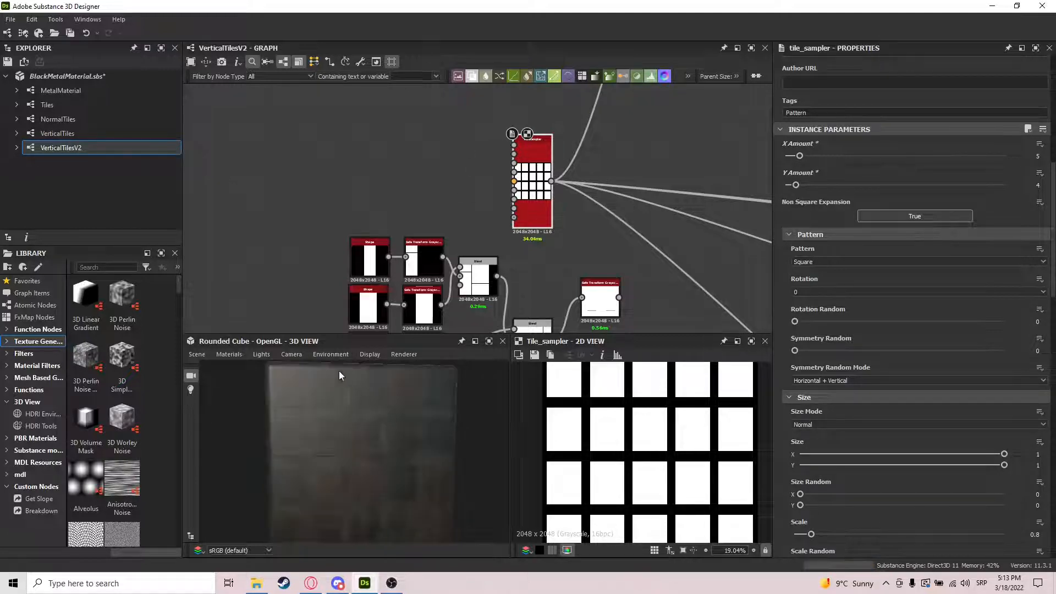
pyautogui.moveTo(533, 207); pyautogui.dragTo(619, 297)
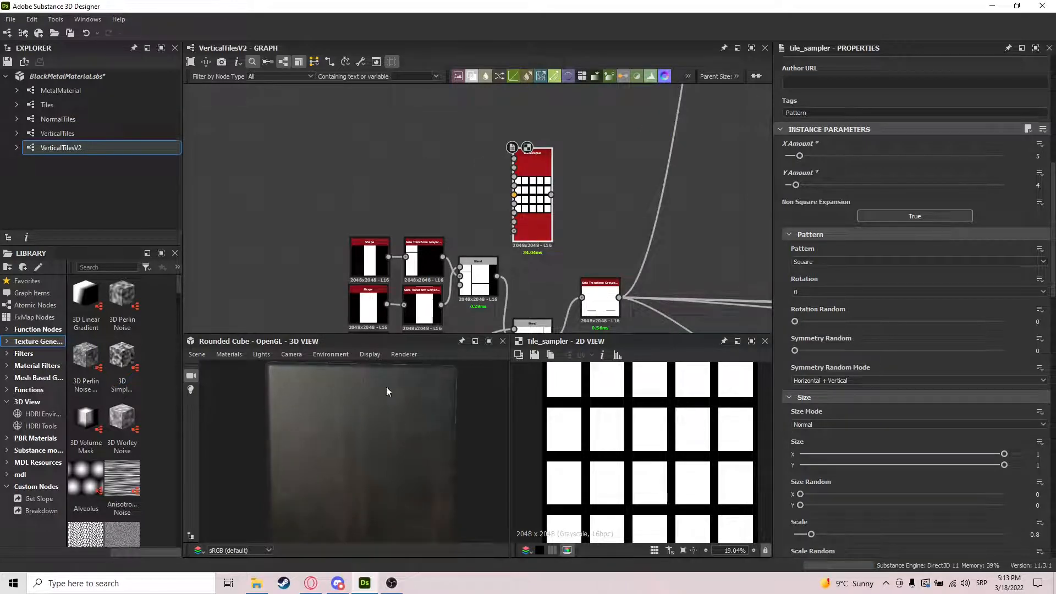
pyautogui.moveTo(386, 387); pyautogui.dragTo(407, 447)
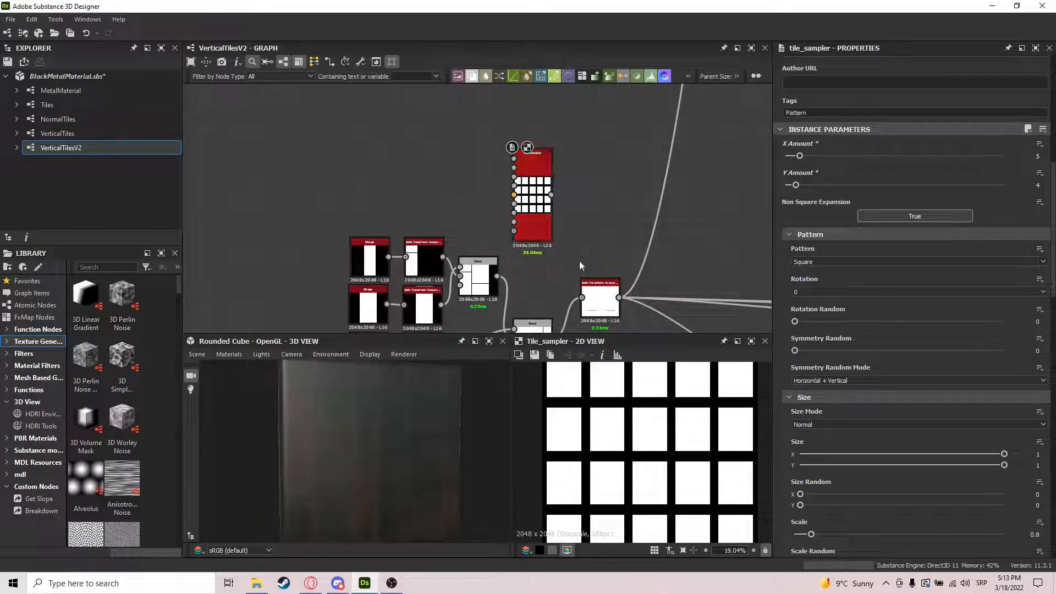
pyautogui.click(529, 202)
pyautogui.press('Delete')
# Preview the Safe Transform Grayscale node's vertical tile pattern at different zoom levels
pyautogui.moveTo(601, 220); pyautogui.dragTo(567, 146, button='middle')
pyautogui.doubleClick(568, 226)
pyautogui.scroll(-2, 638, 456)
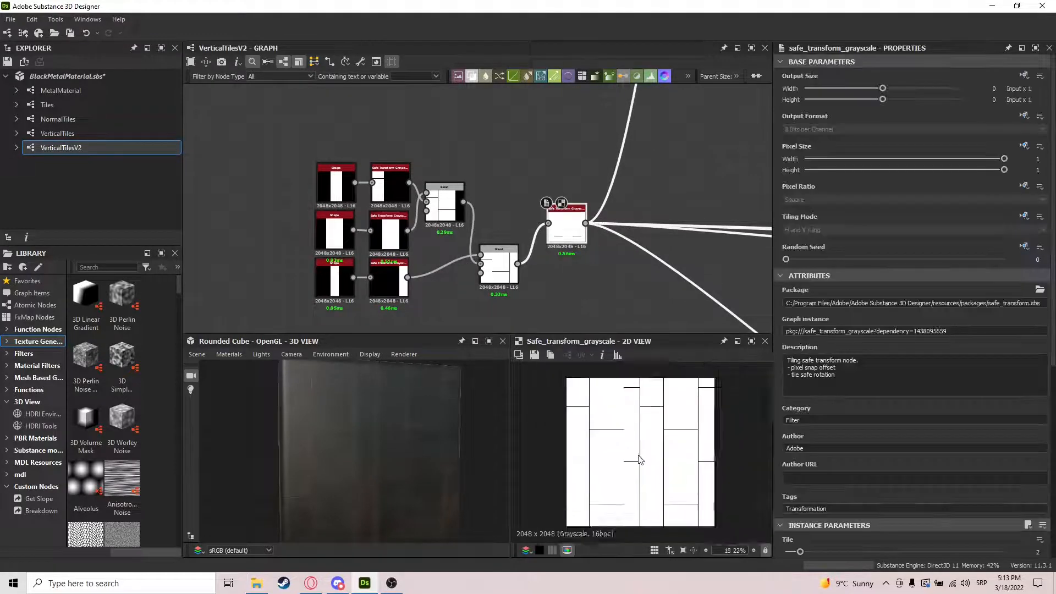
pyautogui.scroll(2, 638, 458)
pyautogui.scroll(-1, 637, 458)
pyautogui.scroll(2, 638, 458)
pyautogui.scroll(-3, 489, 220)
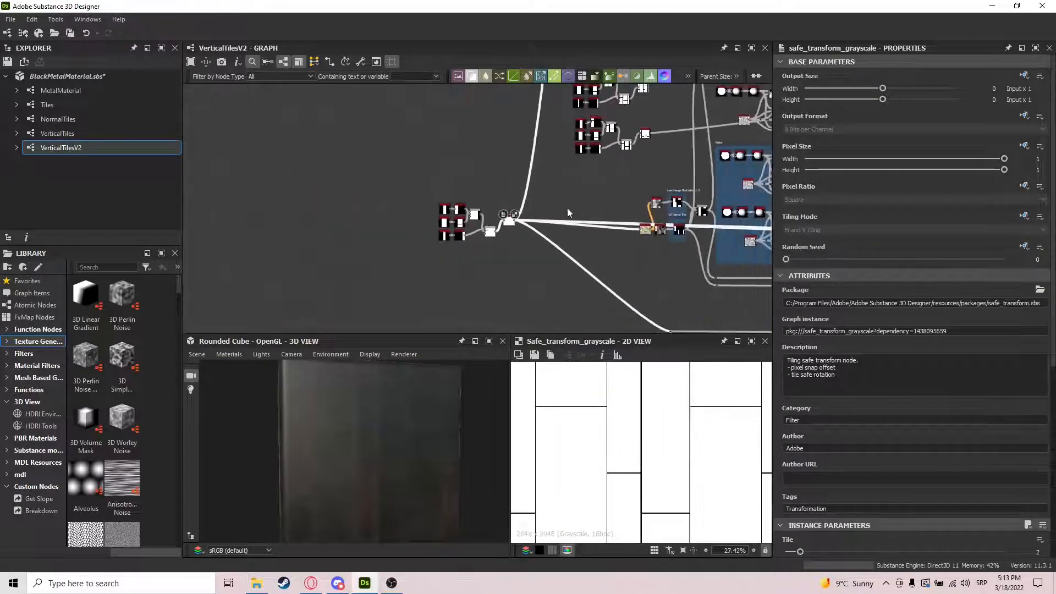
# Find the Adding Noise frame and preview its first Blend node, fed by the tile pattern
pyautogui.moveTo(595, 165); pyautogui.dragTo(536, 265, button='middle')
pyautogui.scroll(-1, 537, 266)
pyautogui.moveTo(582, 297); pyautogui.dragTo(580, 201, button='middle')
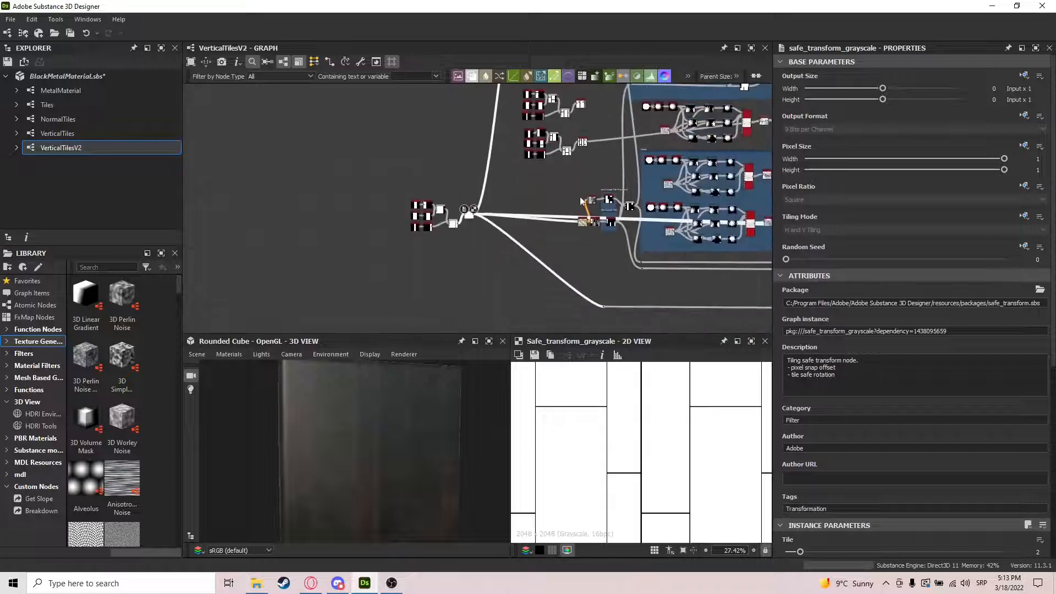
pyautogui.moveTo(604, 278); pyautogui.dragTo(375, 249, button='middle')
pyautogui.scroll(5, 434, 194)
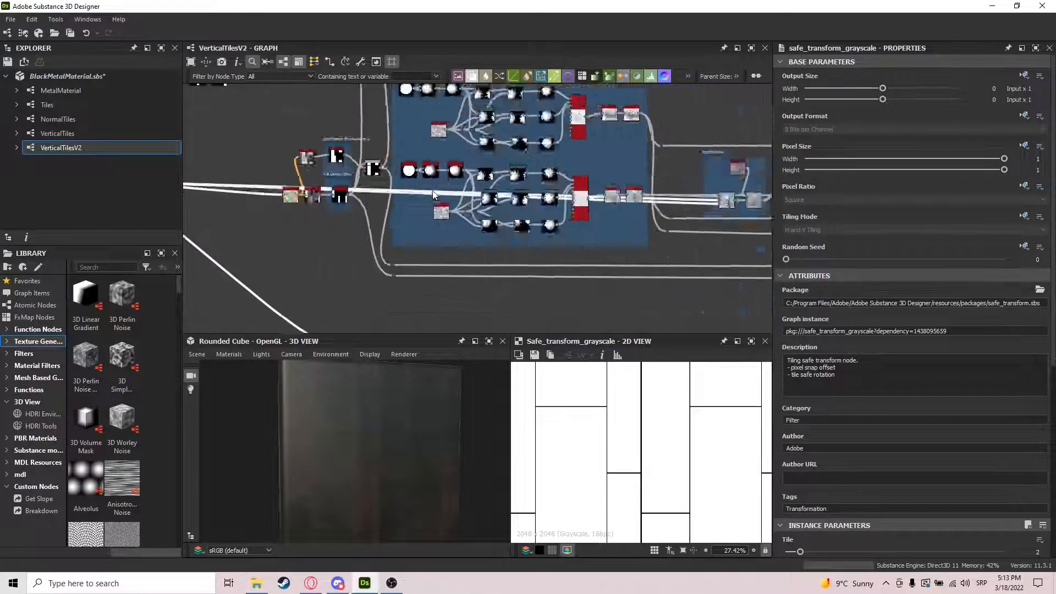
pyautogui.scroll(1, 326, 193)
pyautogui.moveTo(574, 208)
pyautogui.mouseDown(button='middle')
pyautogui.moveTo(308, 201)
pyautogui.moveTo(461, 225)
pyautogui.moveTo(578, 219)
pyautogui.mouseUp(button='middle')
pyautogui.scroll(-2, 486, 213)
pyautogui.moveTo(440, 198); pyautogui.dragTo(558, 238, button='middle')
pyautogui.scroll(-2, 557, 240)
pyautogui.moveTo(744, 253); pyautogui.dragTo(493, 236, button='middle')
pyautogui.scroll(6, 493, 237)
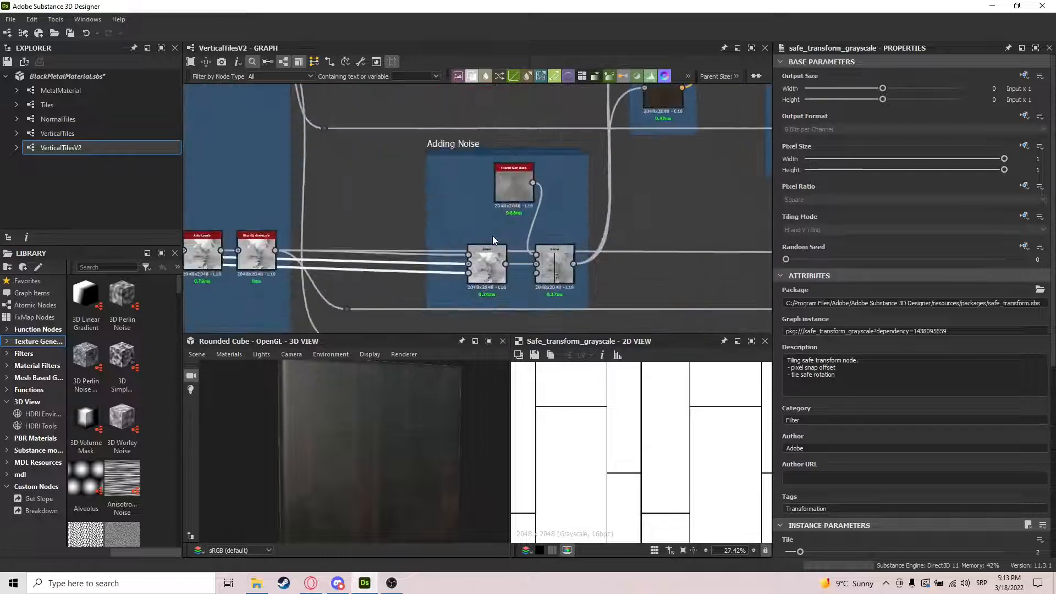
pyautogui.scroll(4, 490, 267)
pyautogui.doubleClick(492, 275)
pyautogui.scroll(-4, 605, 415)
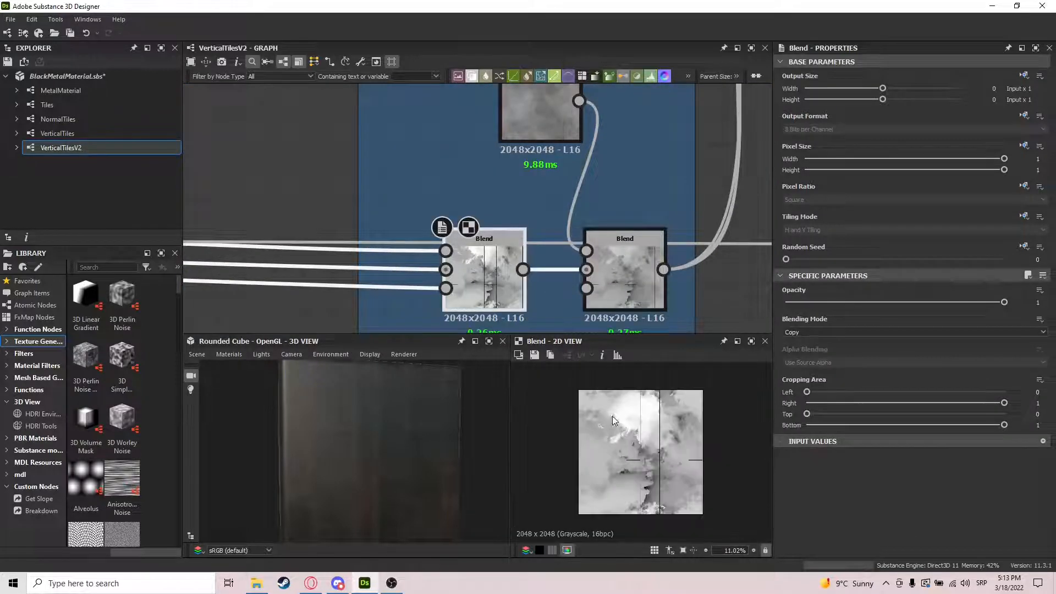
# Examine the upper and lower node groups in the Noises frame, selecting each group in turn
pyautogui.scroll(-1, 495, 244)
pyautogui.moveTo(495, 243); pyautogui.dragTo(578, 231, button='middle')
pyautogui.scroll(-1, 577, 231)
pyautogui.moveTo(385, 225); pyautogui.dragTo(649, 242, button='middle')
pyautogui.scroll(-3, 325, 184)
pyautogui.moveTo(324, 185); pyautogui.dragTo(517, 187, button='middle')
pyautogui.scroll(-1, 581, 190)
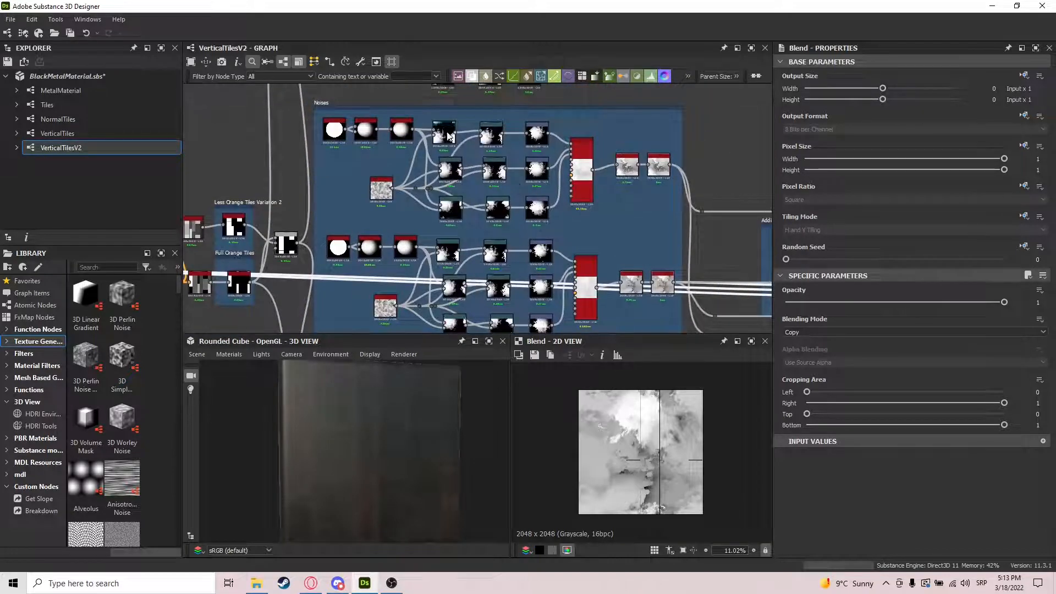
pyautogui.moveTo(659, 118); pyautogui.dragTo(351, 207)
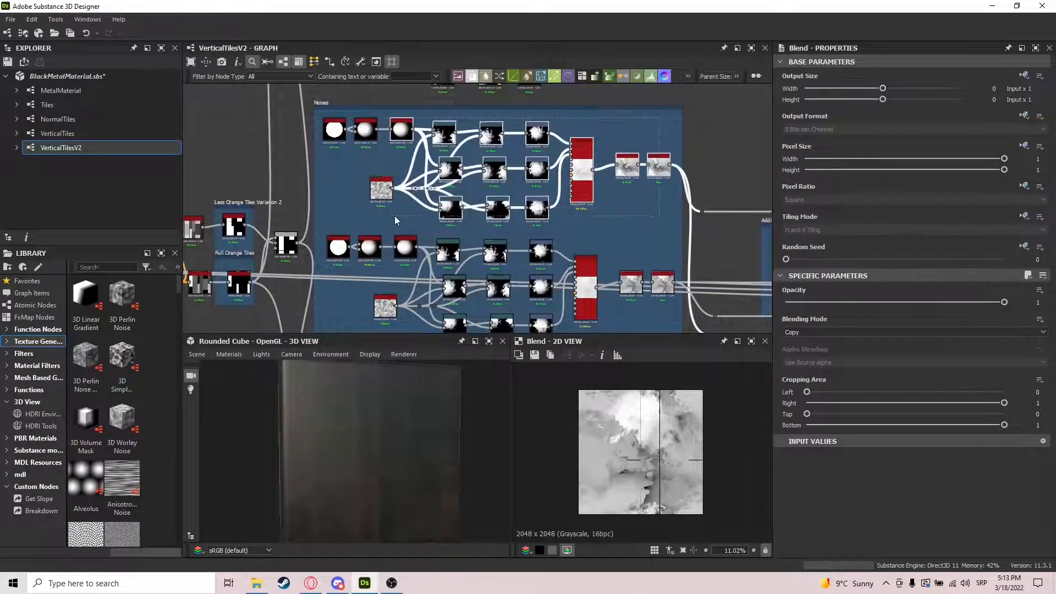
pyautogui.moveTo(616, 250); pyautogui.dragTo(637, 212, button='middle')
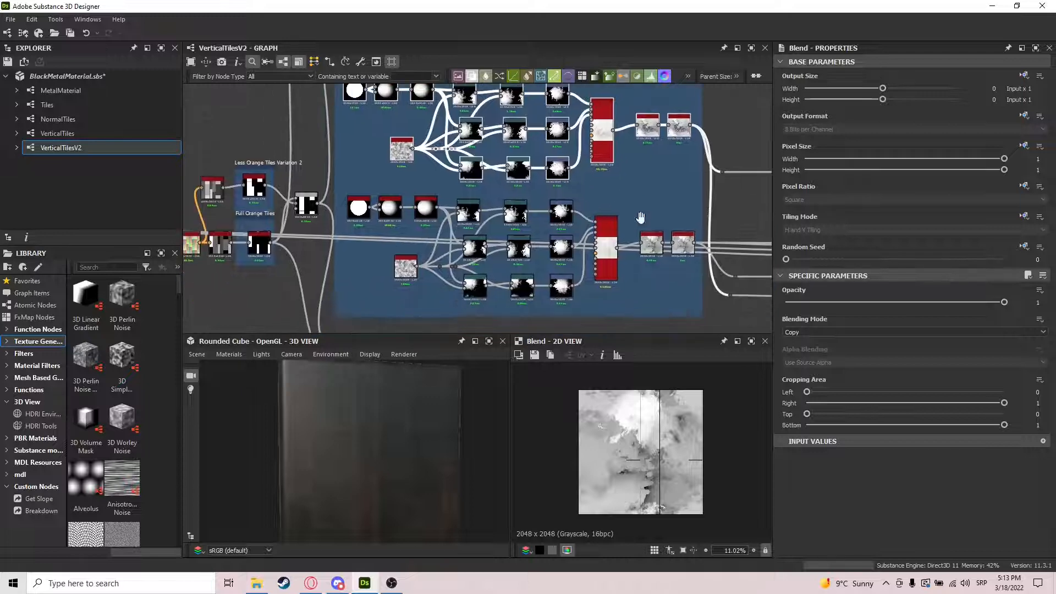
pyautogui.moveTo(710, 196); pyautogui.dragTo(369, 288)
# Look over the similar noise frames stacked above the Noises frame
pyautogui.moveTo(389, 234); pyautogui.dragTo(379, 263, button='middle')
pyautogui.scroll(-5, 493, 257)
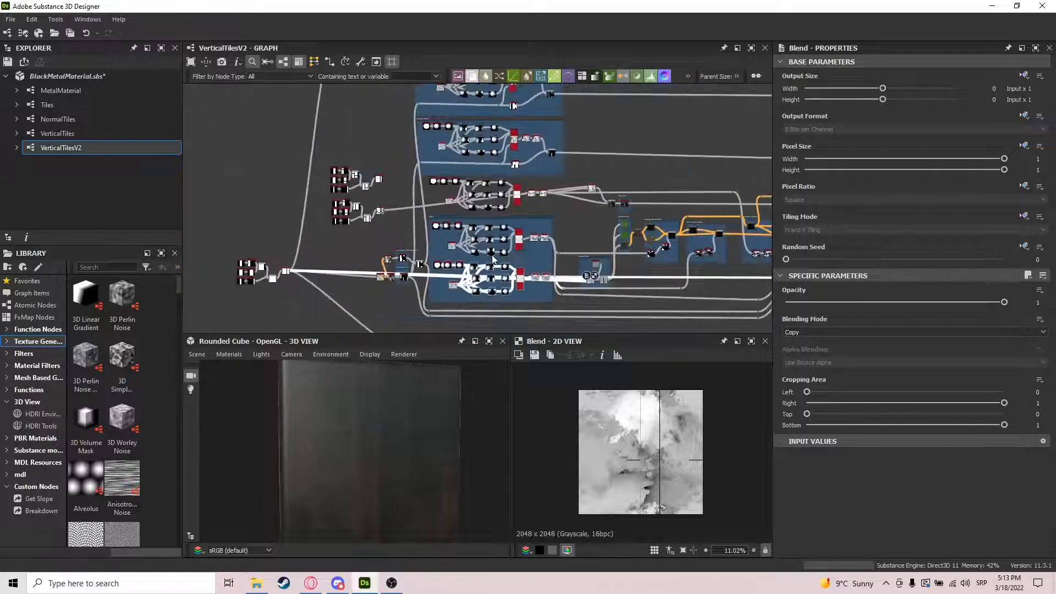
pyautogui.moveTo(497, 191); pyautogui.dragTo(511, 318, button='middle')
pyautogui.moveTo(506, 210); pyautogui.dragTo(513, 165, button='middle')
pyautogui.moveTo(501, 127)
pyautogui.mouseDown(button='middle')
pyautogui.moveTo(489, 160)
pyautogui.moveTo(505, 110)
pyautogui.mouseUp(button='middle')
pyautogui.moveTo(539, 265); pyautogui.dragTo(544, 152, button='middle')
pyautogui.moveTo(478, 221); pyautogui.dragTo(473, 186, button='middle')
# Inspect the Shape and Non Uniform Blur Grayscale nodes at the start of the lower noise group and their parameters
pyautogui.scroll(8, 473, 190)
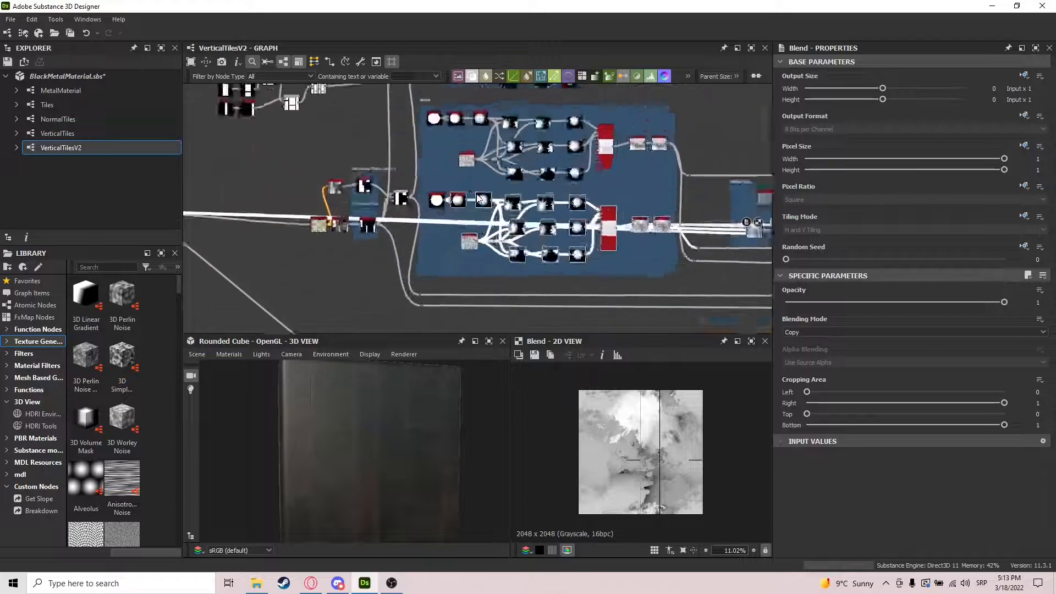
pyautogui.moveTo(659, 220); pyautogui.dragTo(565, 202, button='middle')
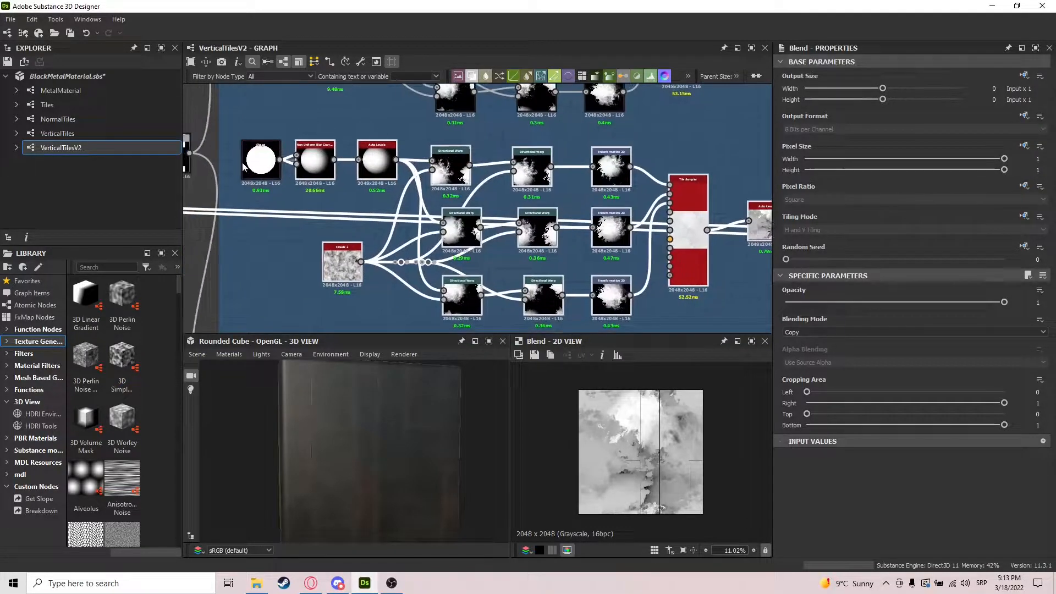
pyautogui.doubleClick(256, 161)
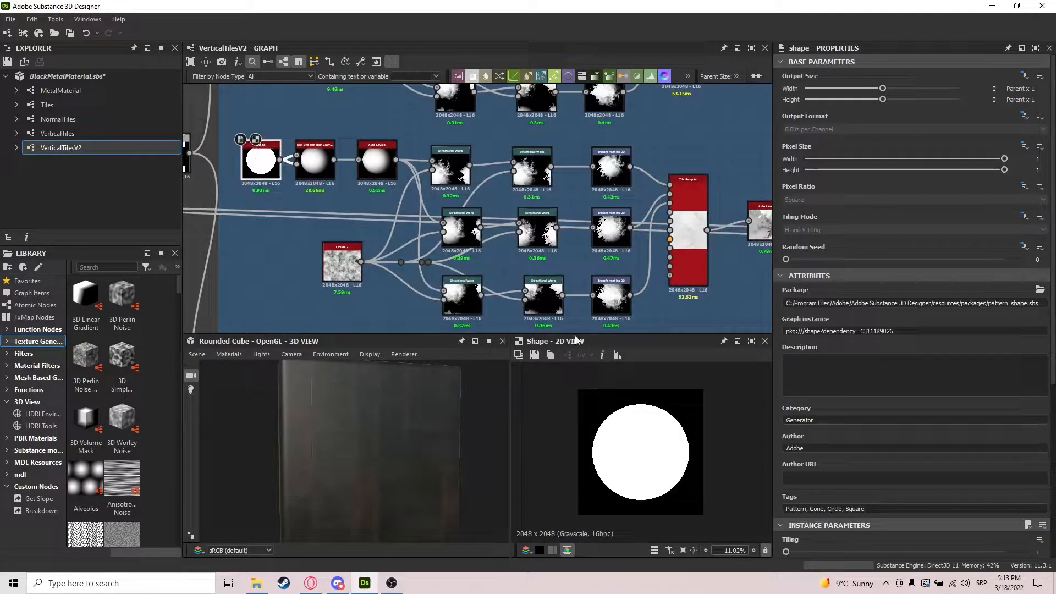
pyautogui.scroll(-3, 911, 427)
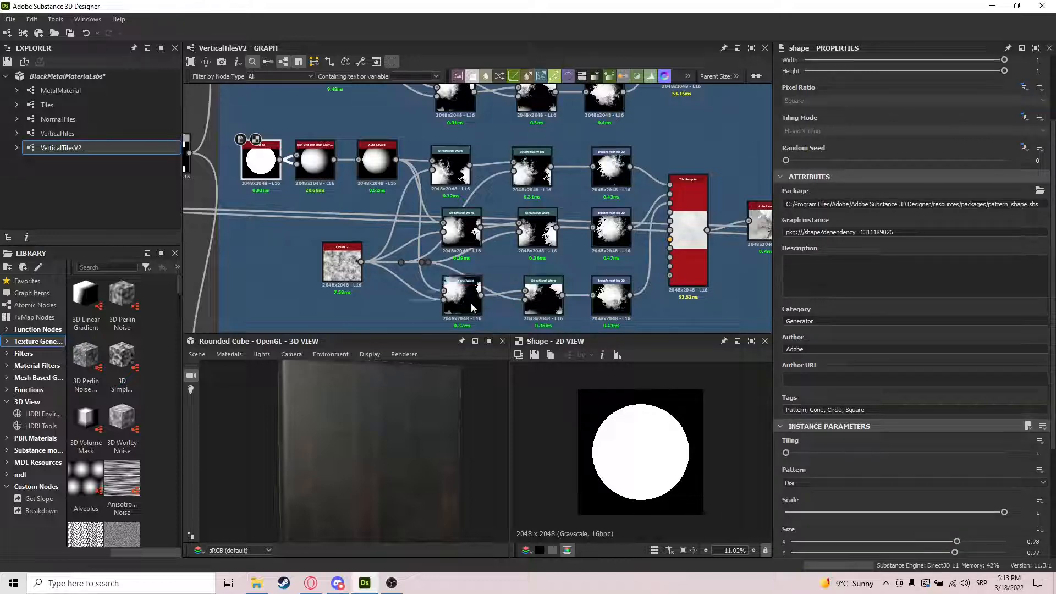
pyautogui.doubleClick(312, 176)
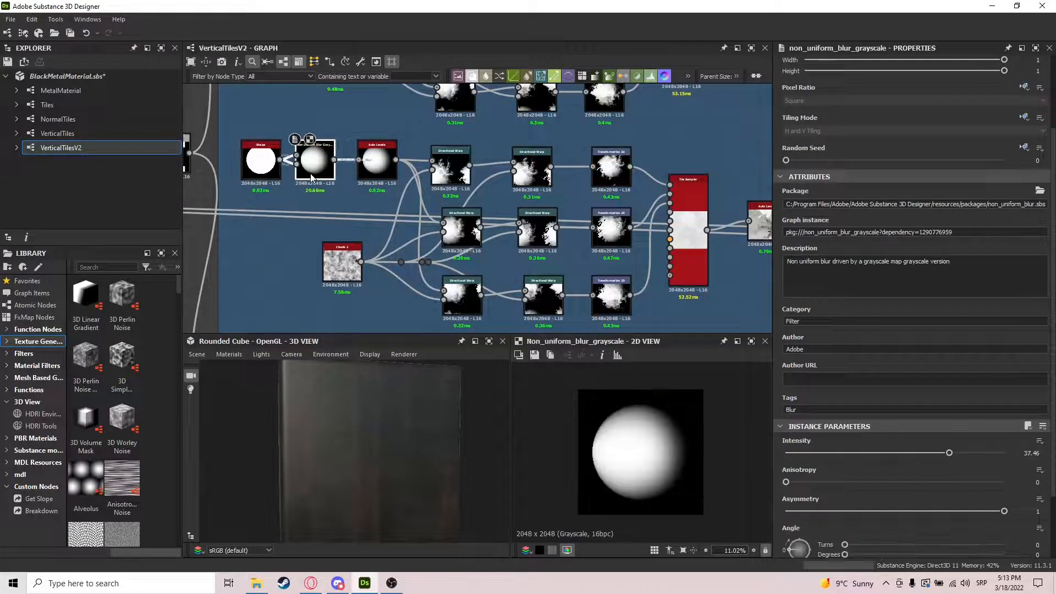
pyautogui.moveTo(338, 183); pyautogui.dragTo(413, 205, button='middle')
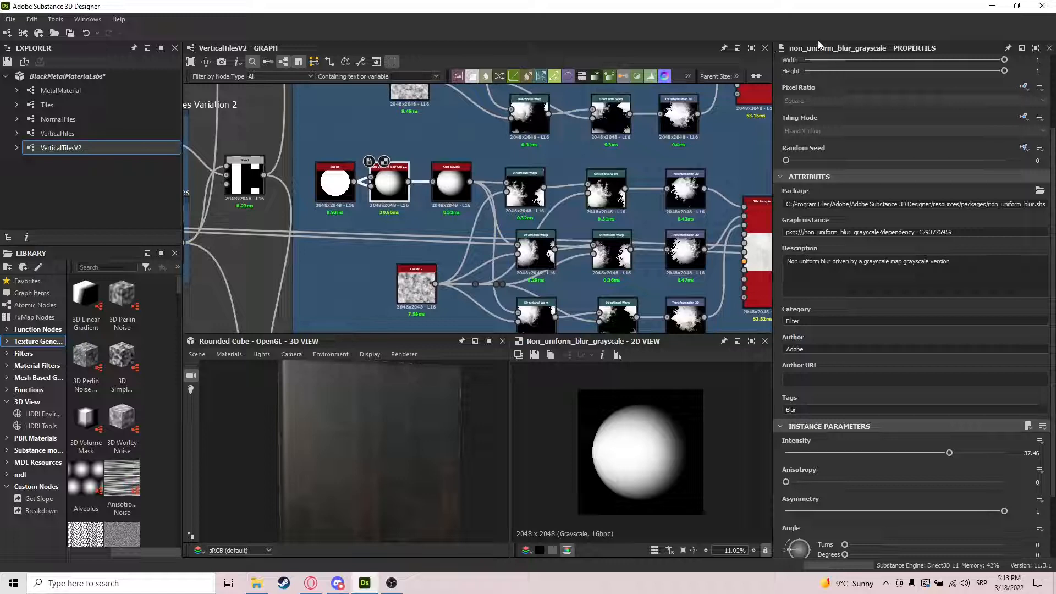
# Preview the Auto Levels node and the Clouds 2 node that feed the Directional Warp nodes of the lower noise group
pyautogui.doubleClick(451, 182)
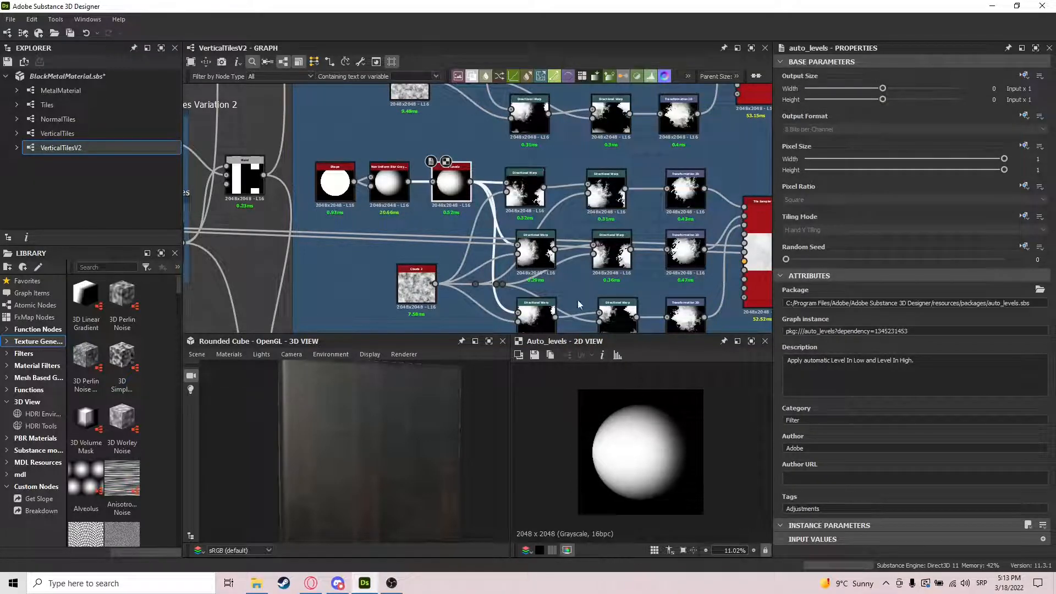
pyautogui.moveTo(568, 223); pyautogui.dragTo(543, 176, button='middle')
pyautogui.moveTo(503, 203); pyautogui.dragTo(491, 203)
pyautogui.doubleClick(374, 249)
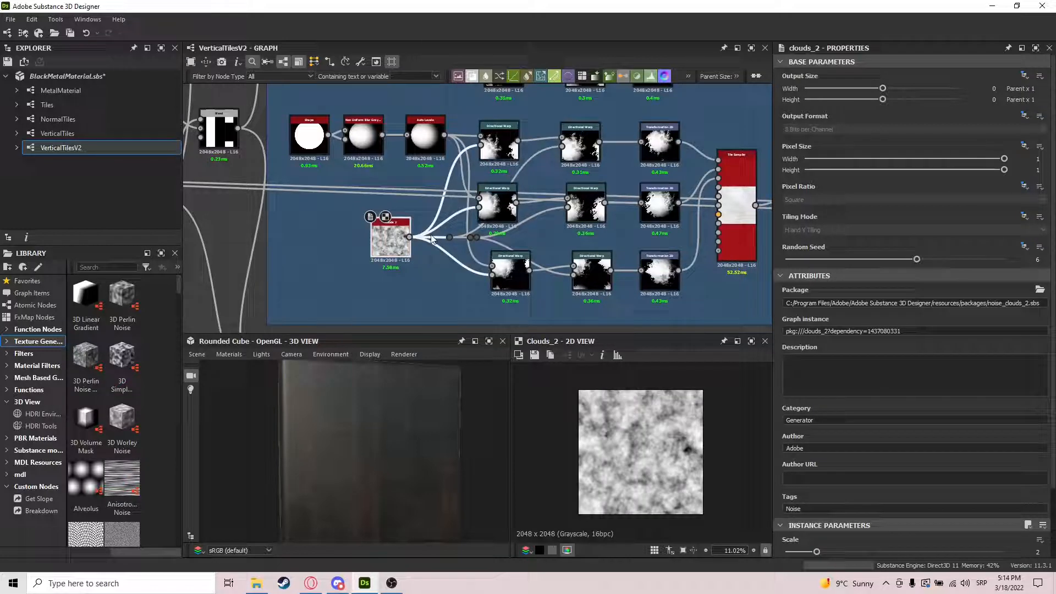
pyautogui.click(512, 141)
pyautogui.click(495, 206)
pyautogui.scroll(3, 388, 242)
pyautogui.click(388, 242)
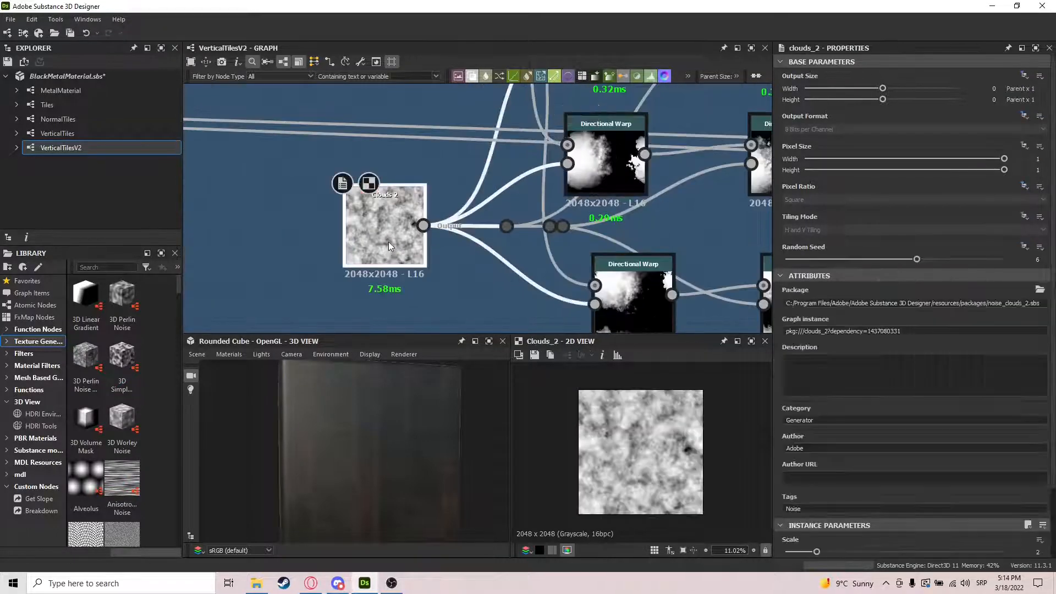
# Preview the lowest first-column Directional Warp and each second-column Directional Warp in the lower noise group, inspecting the last one's warped detail
pyautogui.scroll(-1, 388, 242)
pyautogui.moveTo(552, 197); pyautogui.dragTo(461, 226, button='middle')
pyautogui.scroll(-1, 461, 226)
pyautogui.doubleClick(493, 297)
pyautogui.moveTo(555, 250); pyautogui.dragTo(473, 247, button='middle')
pyautogui.scroll(-1, 473, 246)
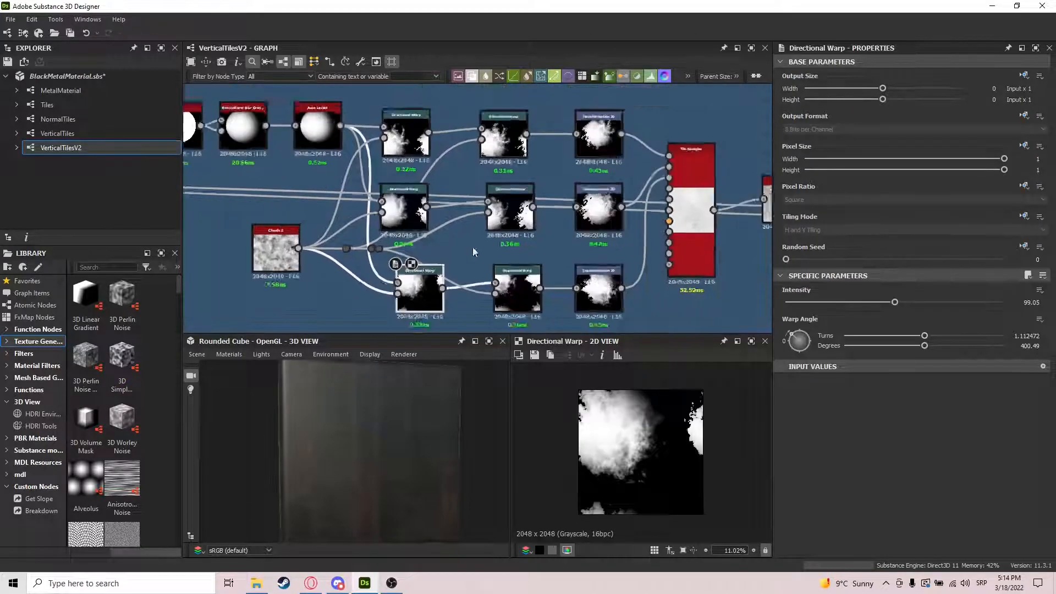
pyautogui.scroll(-1, 473, 246)
pyautogui.doubleClick(501, 155)
pyautogui.doubleClick(504, 216)
pyautogui.doubleClick(514, 285)
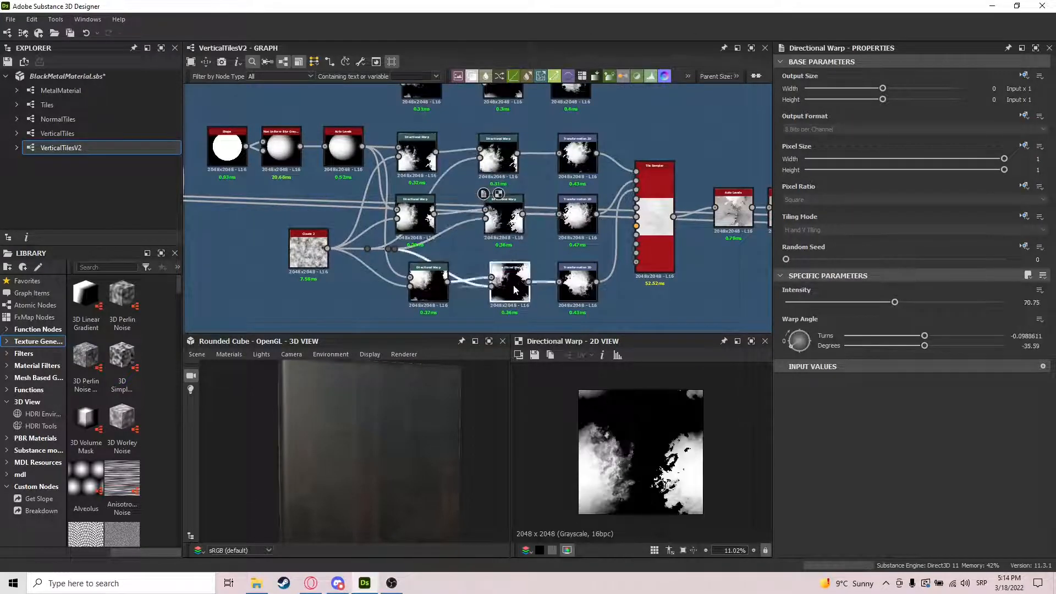
pyautogui.scroll(3, 616, 437)
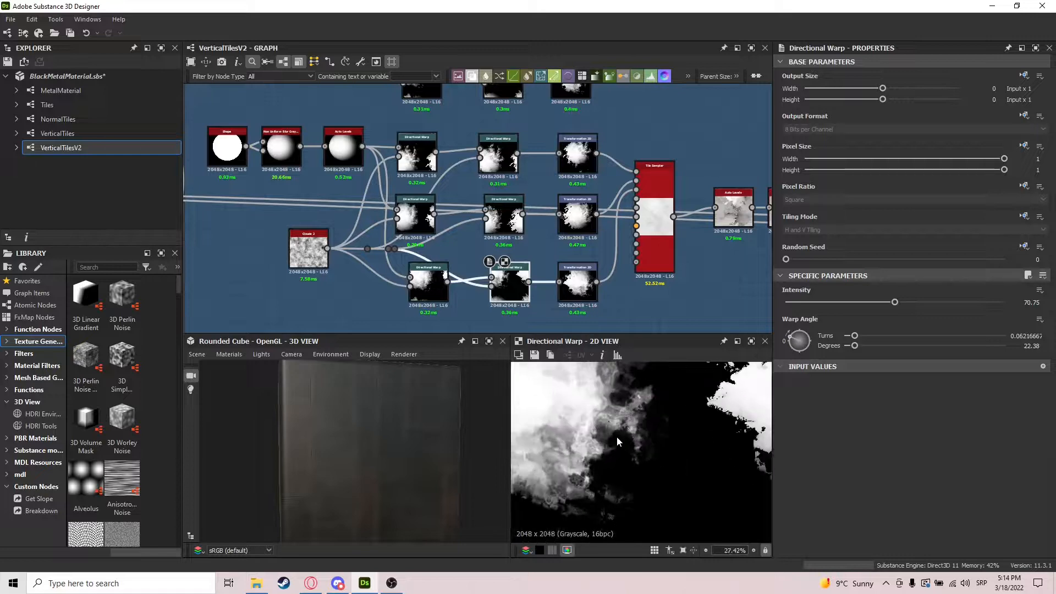
pyautogui.scroll(-2, 616, 437)
# Preview each of the three Transformation 2D nodes in the lower noise group to compare how the warped shapes are recentred
pyautogui.moveTo(604, 227); pyautogui.dragTo(577, 232, button='middle')
pyautogui.doubleClick(554, 159)
pyautogui.doubleClick(550, 222)
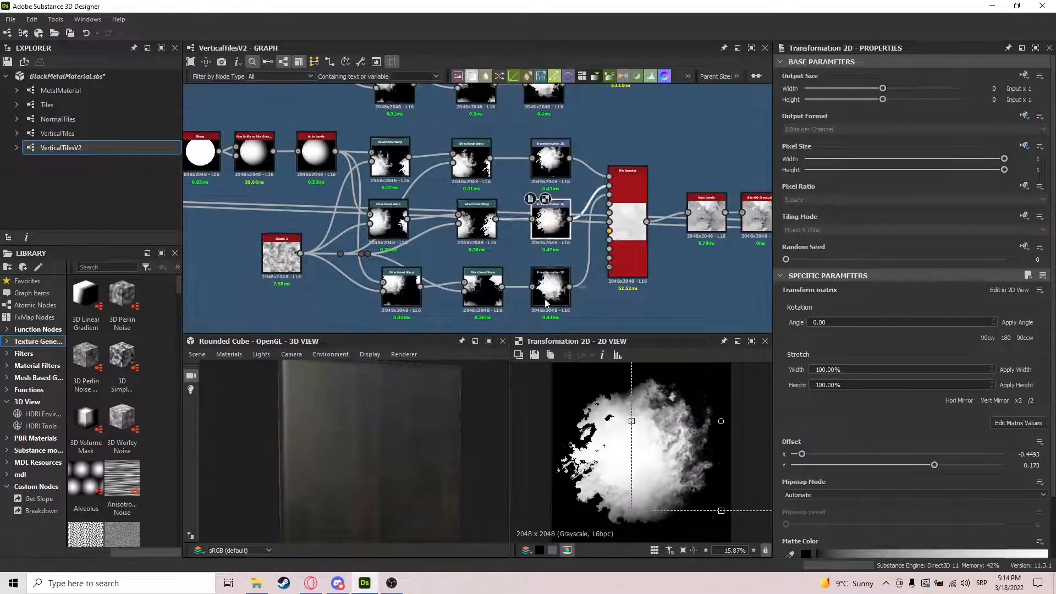
pyautogui.doubleClick(550, 287)
pyautogui.scroll(-1, 660, 440)
pyautogui.doubleClick(550, 223)
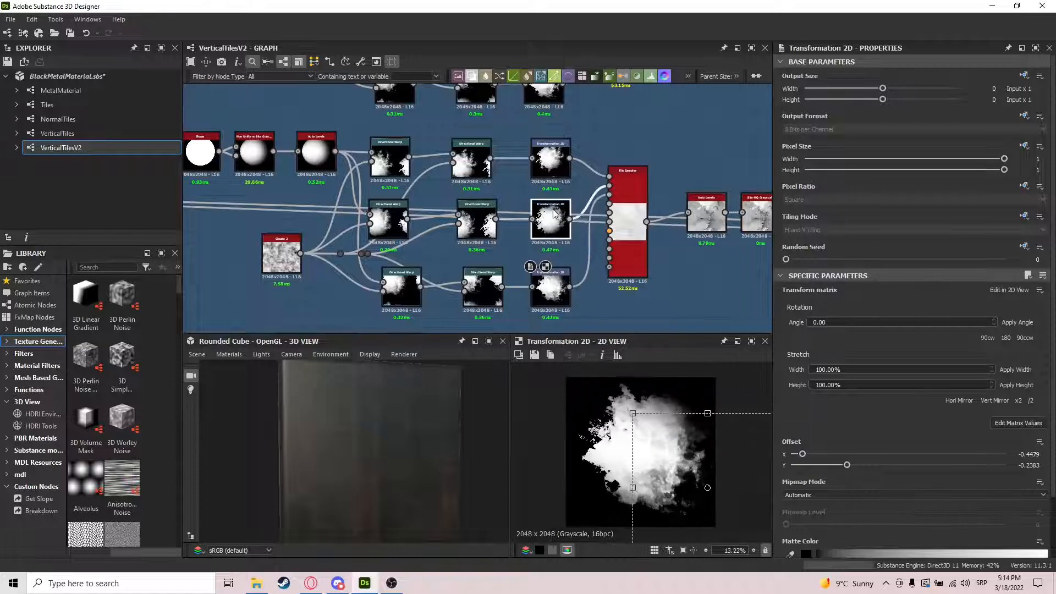
pyautogui.doubleClick(550, 160)
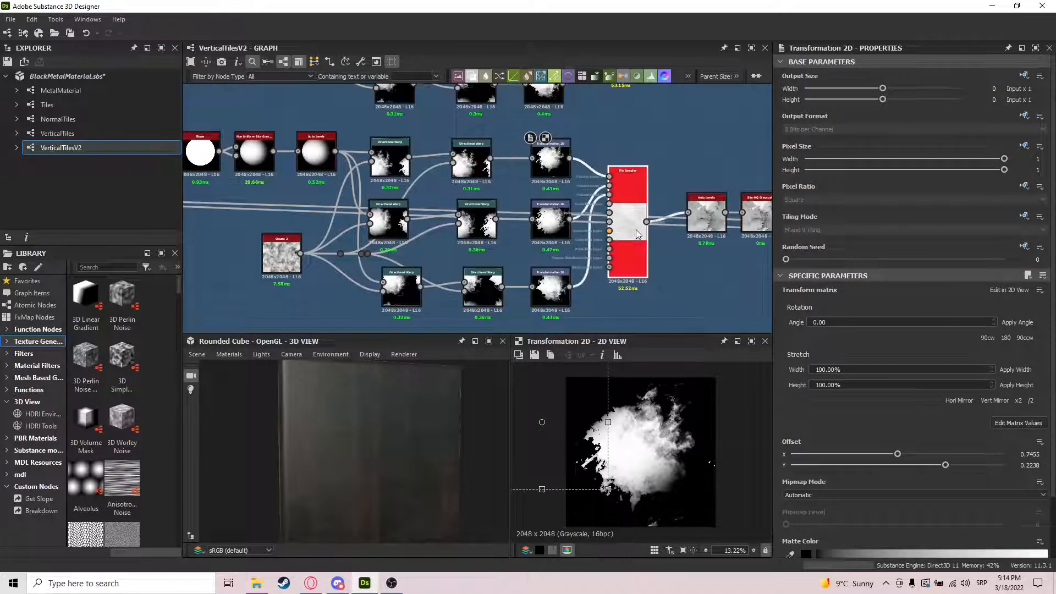
# Preview the Tile Sampler fed by the three shapes and the Auto Levels node after it, inspecting both outputs
pyautogui.doubleClick(642, 252)
pyautogui.scroll(-1, 677, 450)
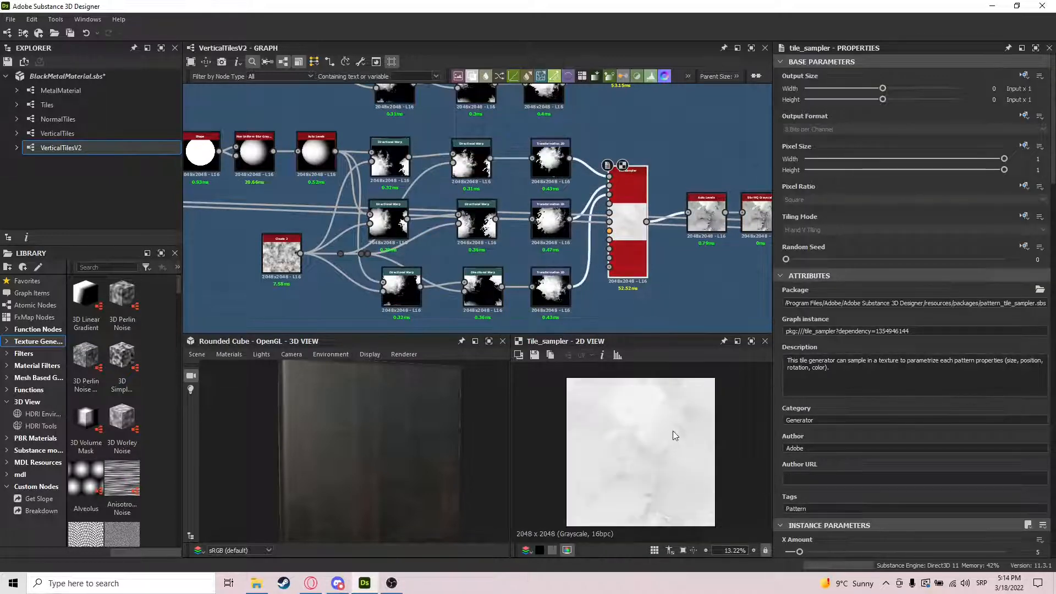
pyautogui.moveTo(694, 270); pyautogui.dragTo(595, 271, button='middle')
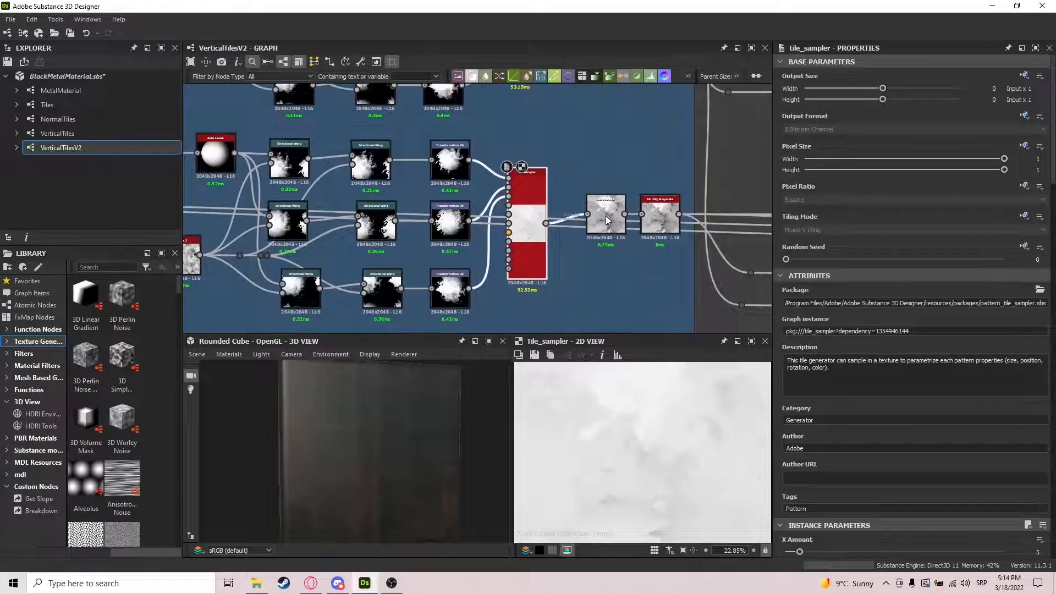
pyautogui.doubleClick(607, 218)
pyautogui.scroll(-3, 655, 420)
pyautogui.scroll(1, 636, 420)
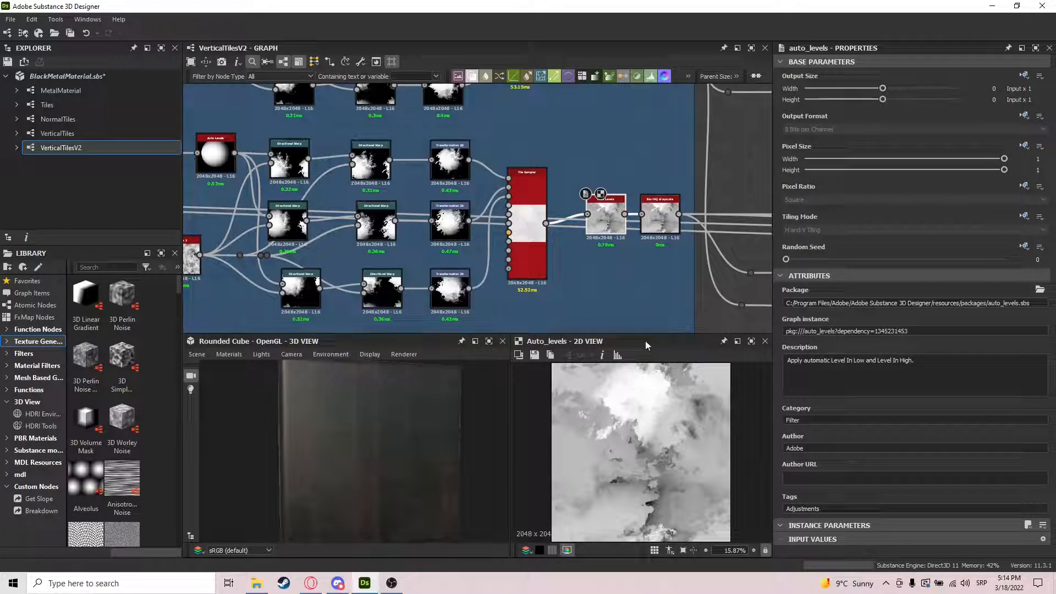
# Compare the lower group's Blur HQ Grayscale output with its Auto Levels input up close and check the blur's instance parameters
pyautogui.moveTo(640, 280); pyautogui.dragTo(603, 282, button='middle')
pyautogui.doubleClick(633, 218)
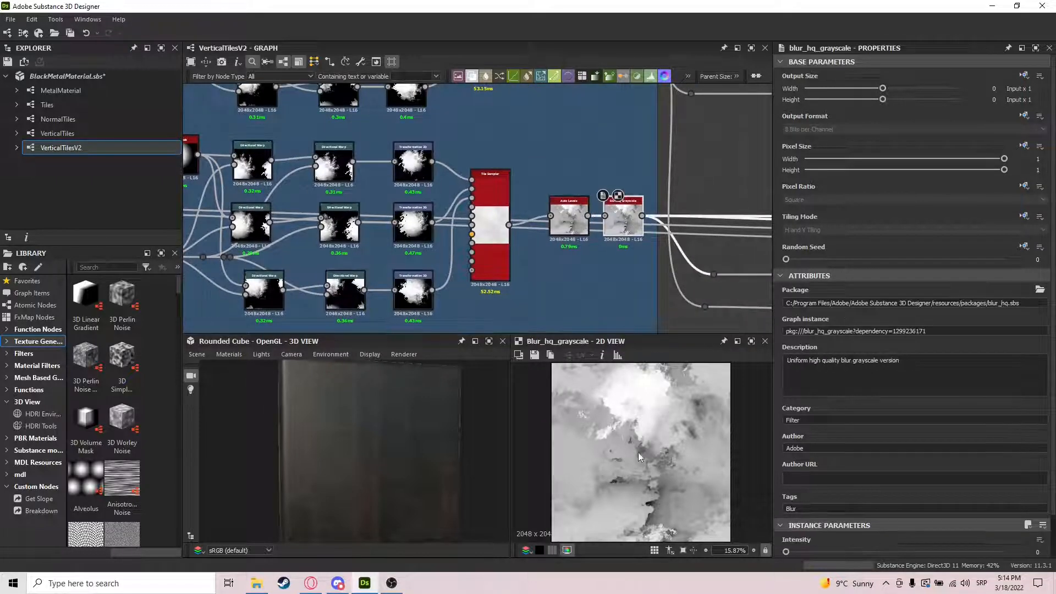
pyautogui.scroll(6, 649, 429)
pyautogui.doubleClick(569, 220)
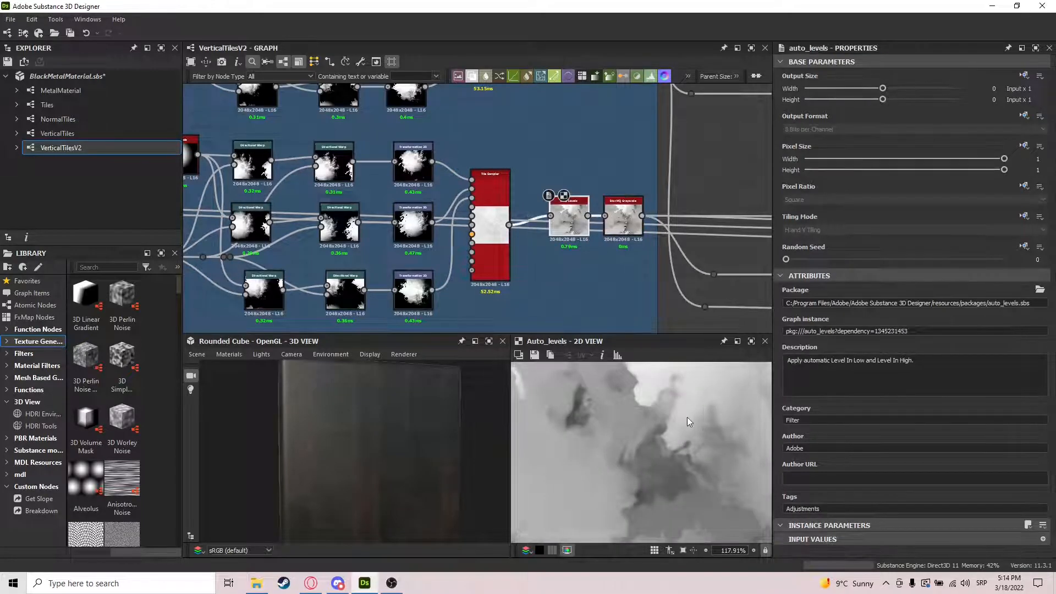
pyautogui.scroll(3, 688, 417)
pyautogui.doubleClick(624, 223)
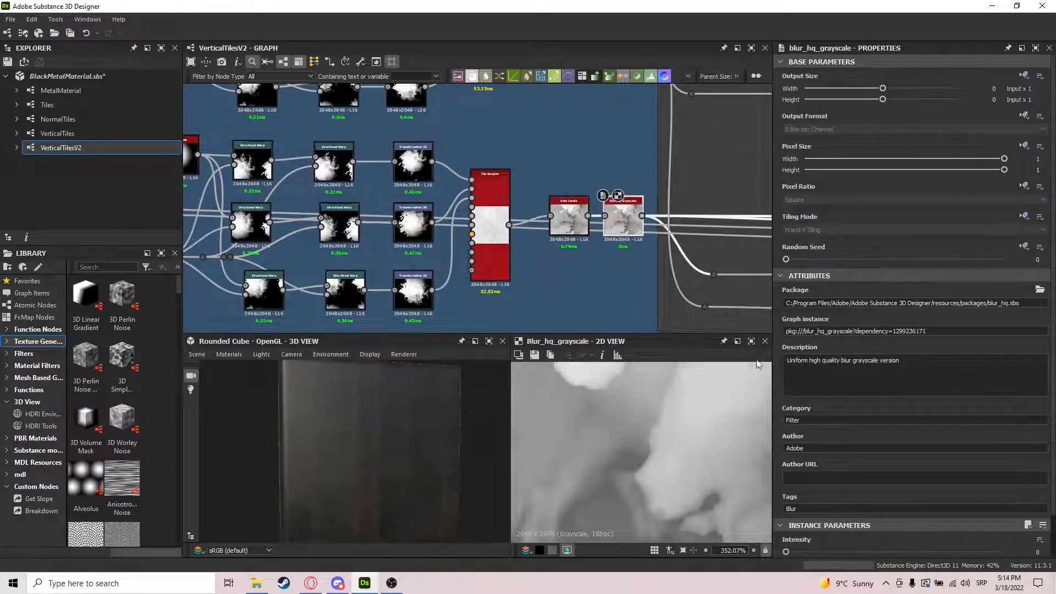
pyautogui.scroll(-1, 815, 517)
pyautogui.scroll(-5, 574, 234)
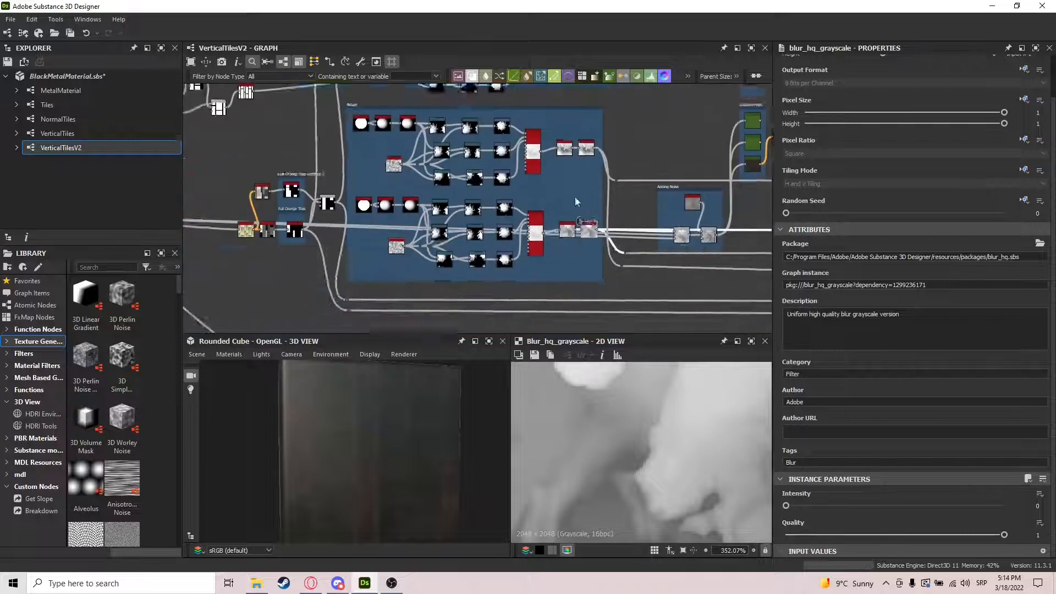
# Preview the Blur HQ Grayscale node at the end of the upper noise group in the Noises frame
pyautogui.moveTo(584, 151); pyautogui.dragTo(569, 238, button='middle')
pyautogui.scroll(4, 569, 239)
pyautogui.doubleClick(568, 237)
pyautogui.scroll(-4, 572, 200)
pyautogui.moveTo(569, 140); pyautogui.dragTo(551, 219, button='middle')
pyautogui.scroll(-2, 565, 275)
pyautogui.scroll(5, 552, 219)
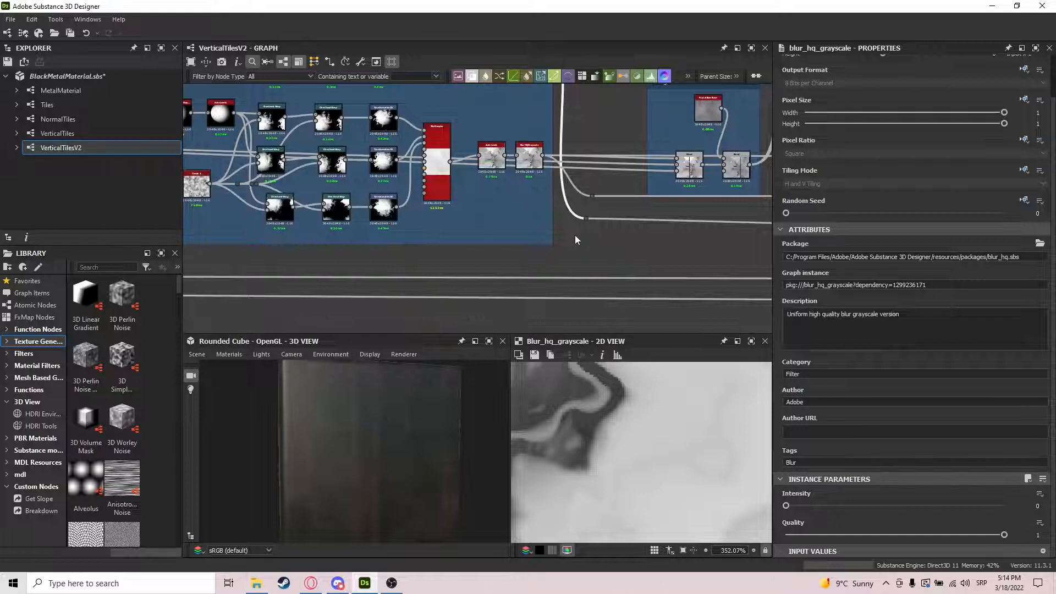
# Preview the first Blend node in the Adding Noise frame, examining its full output and incoming connections
pyautogui.moveTo(564, 160); pyautogui.dragTo(429, 193, button='middle')
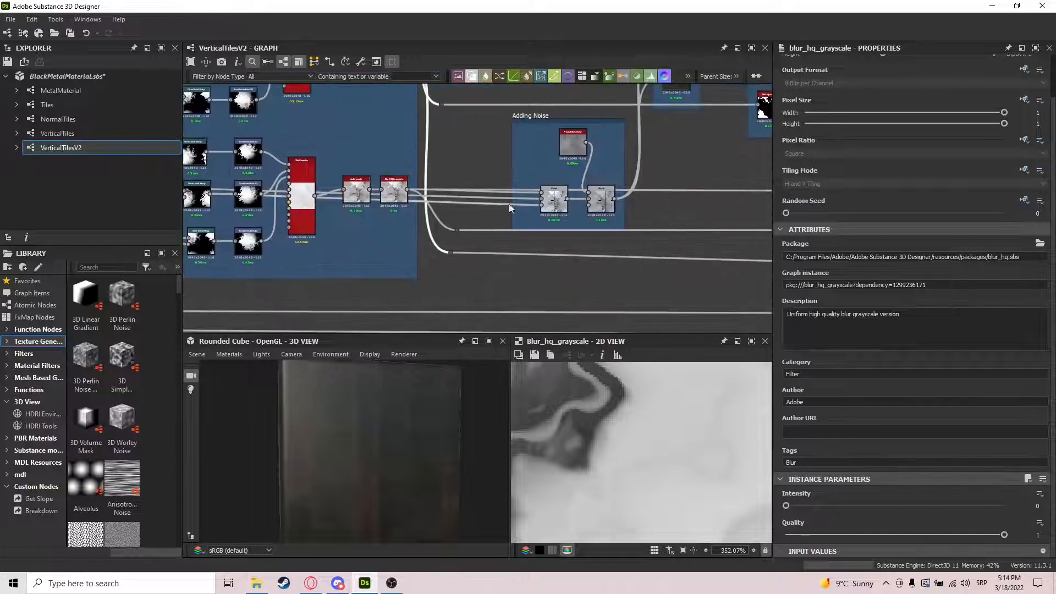
pyautogui.doubleClick(566, 204)
pyautogui.scroll(-10, 663, 434)
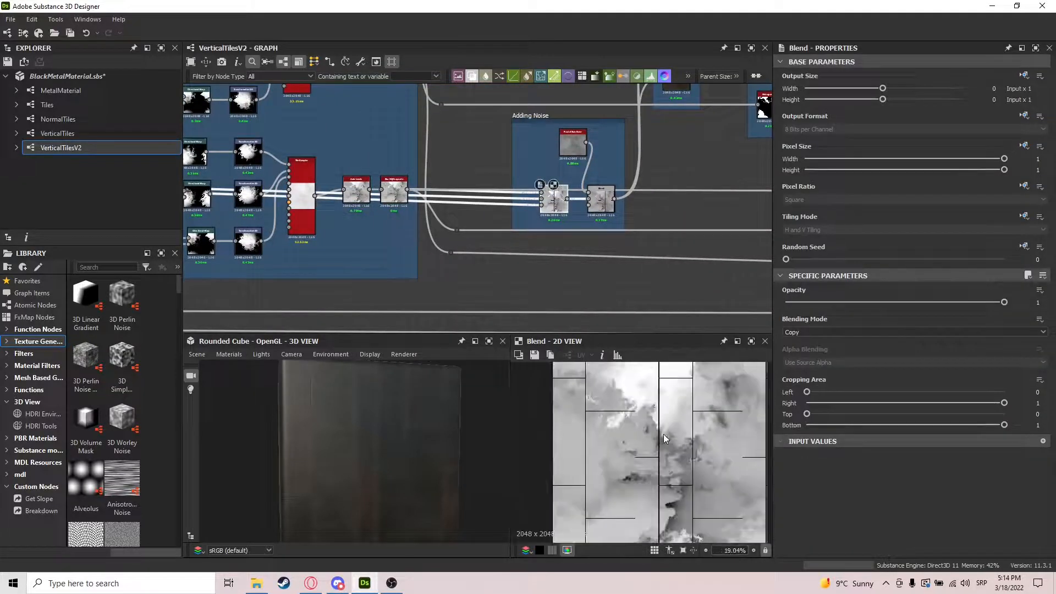
pyautogui.scroll(2, 677, 435)
pyautogui.moveTo(590, 198); pyautogui.dragTo(552, 220, button='middle')
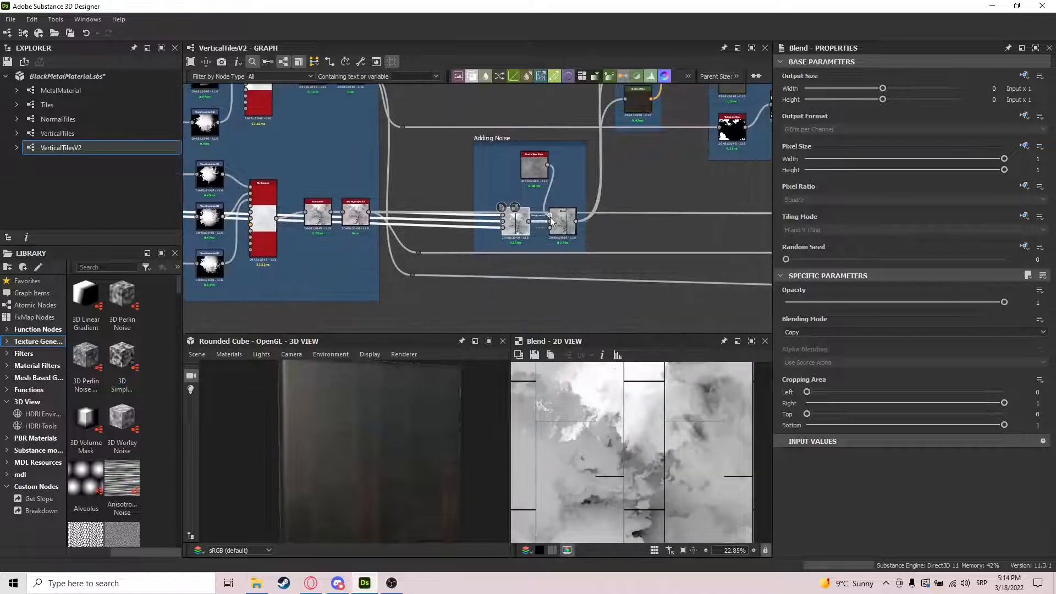
pyautogui.scroll(3, 541, 188)
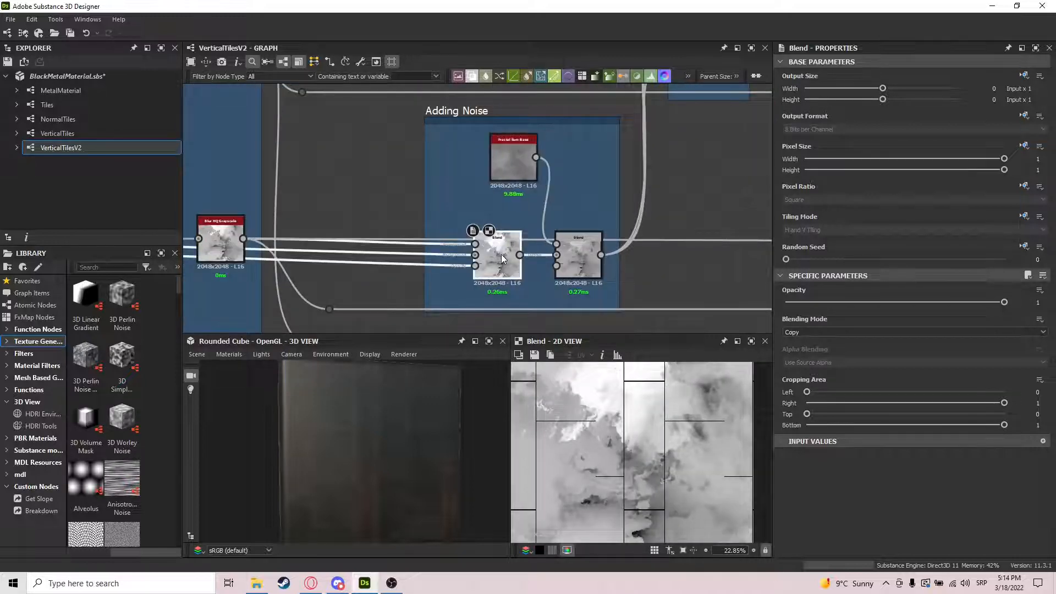
# Trace the first Blend's input back to the Safe Transform Grayscale node and preview its tile pattern
pyautogui.scroll(-6, 523, 243)
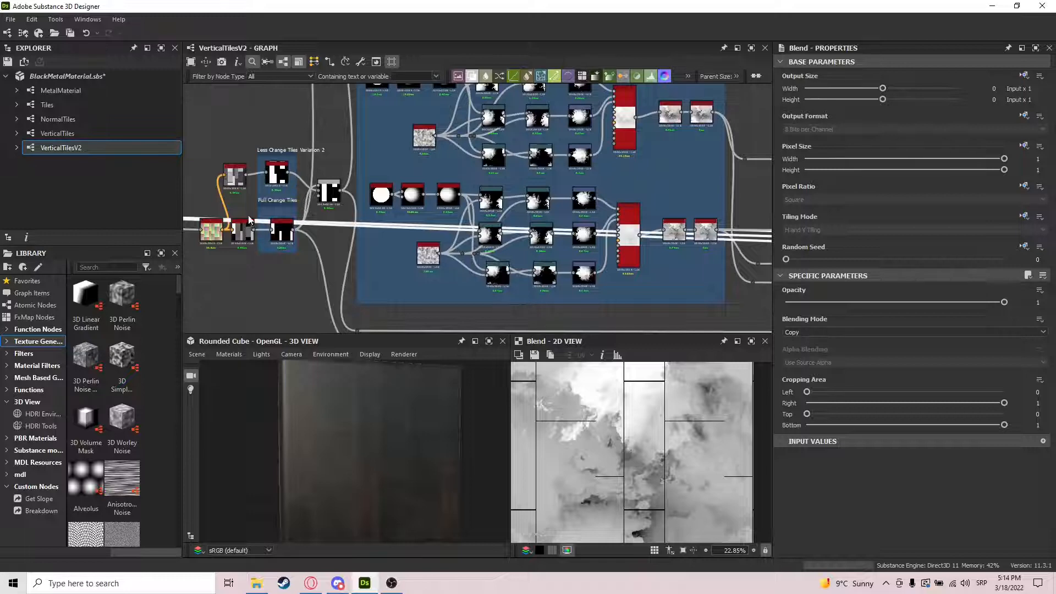
pyautogui.moveTo(248, 220); pyautogui.dragTo(422, 221, button='middle')
pyautogui.scroll(-3, 536, 221)
pyautogui.doubleClick(298, 212)
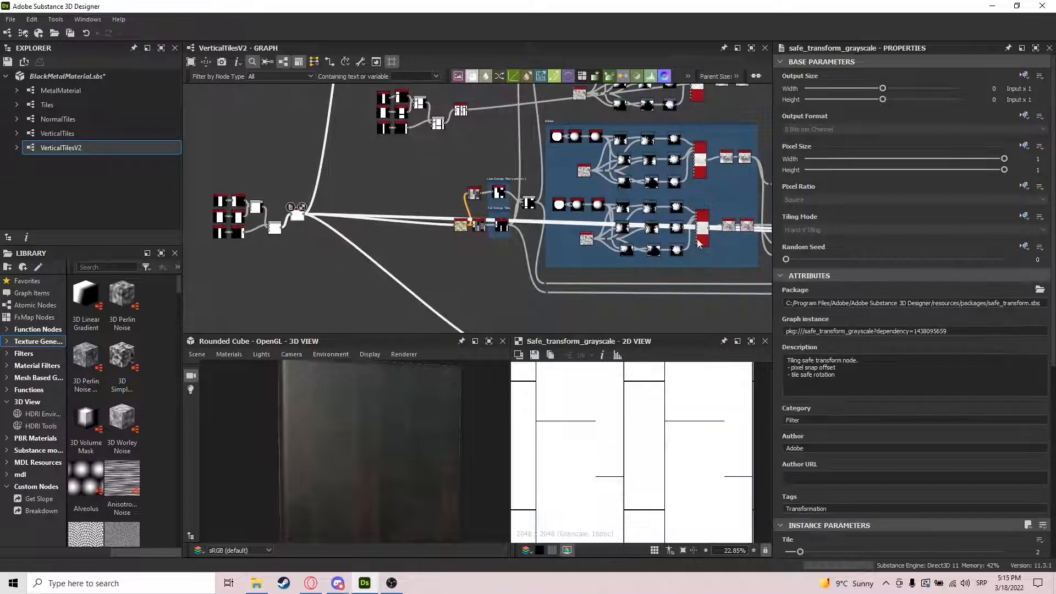
pyautogui.moveTo(698, 244); pyautogui.dragTo(357, 221, button='middle')
pyautogui.scroll(6, 512, 208)
# Preview the second Blend node, which adds Fractal Sum Base, and compare its output up close with the first Blend
pyautogui.doubleClick(493, 202)
pyautogui.moveTo(492, 202); pyautogui.dragTo(507, 287, button='middle')
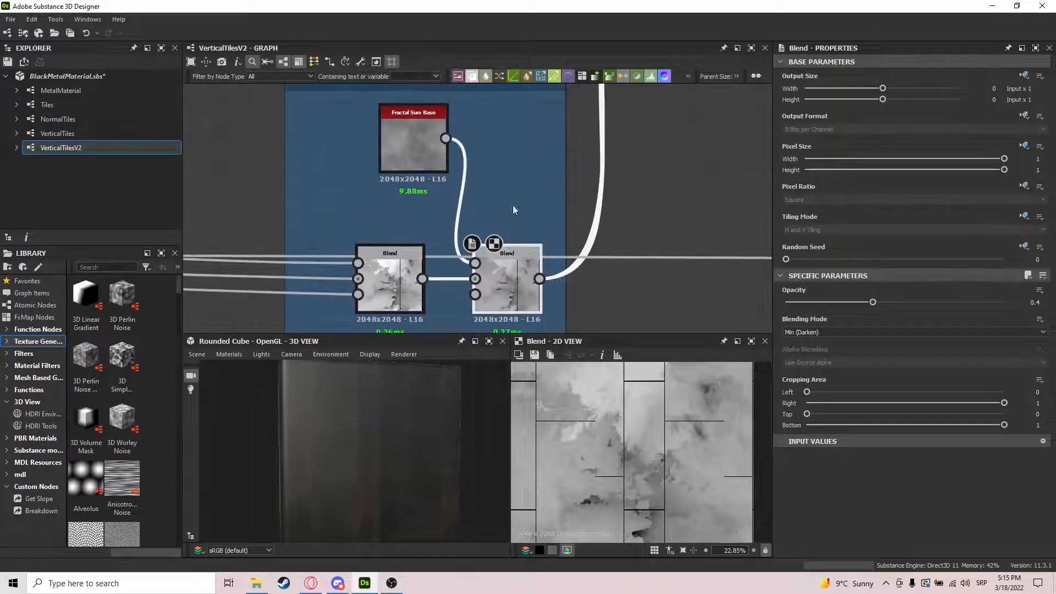
pyautogui.moveTo(443, 143); pyautogui.dragTo(442, 163, button='middle')
pyautogui.moveTo(496, 236); pyautogui.dragTo(508, 176, button='middle')
pyautogui.scroll(6, 589, 394)
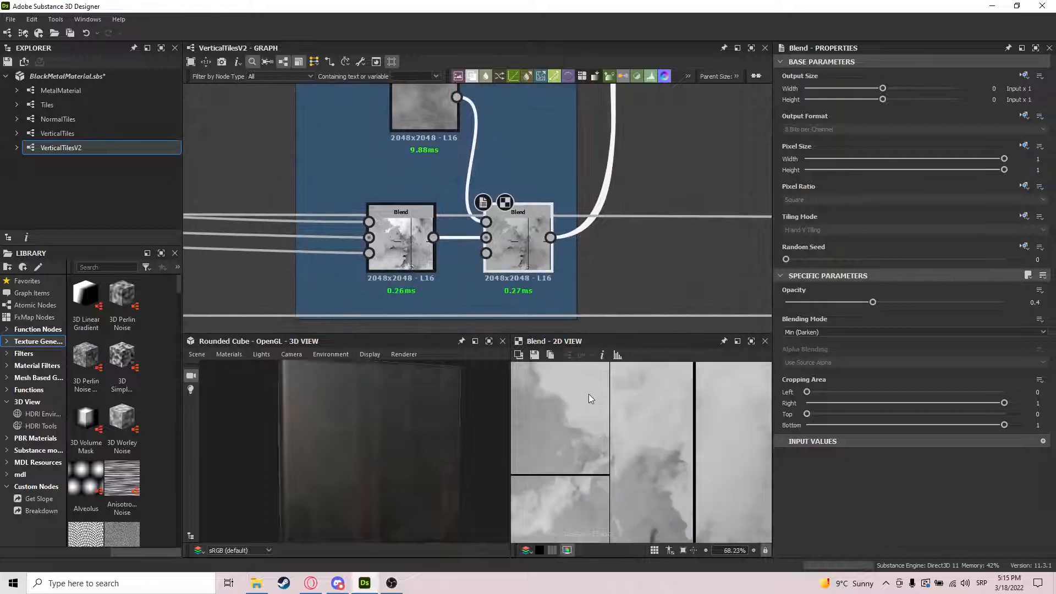
pyautogui.scroll(7, 588, 394)
pyautogui.doubleClick(417, 264)
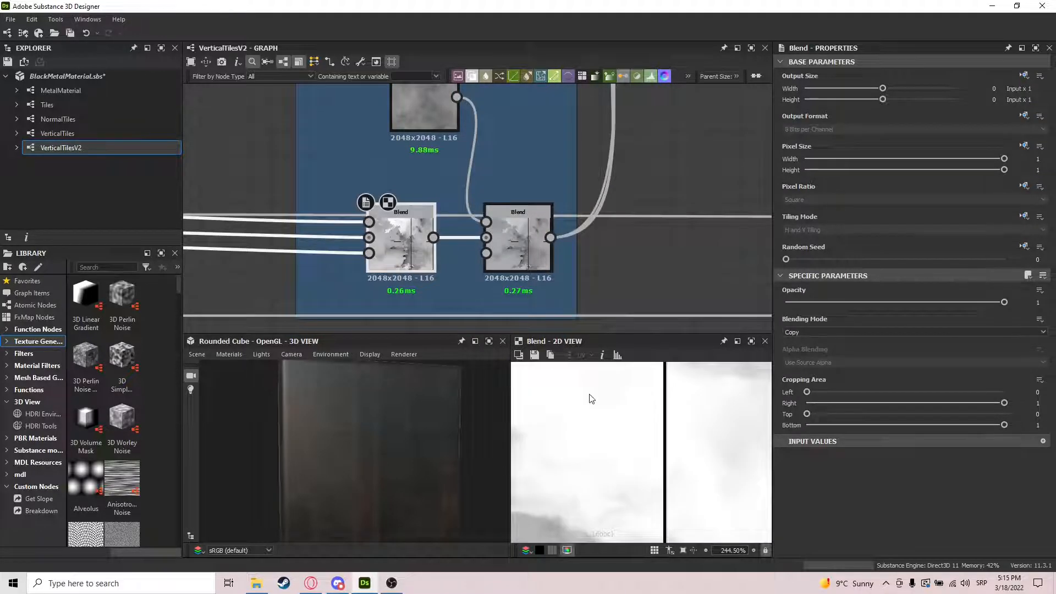
pyautogui.doubleClick(518, 242)
pyautogui.scroll(-14, 612, 435)
# Follow the second Blend's output to the Gradient Maps frame and inspect the tiled surface of the rounded cube up close
pyautogui.moveTo(608, 237); pyautogui.dragTo(567, 277, button='middle')
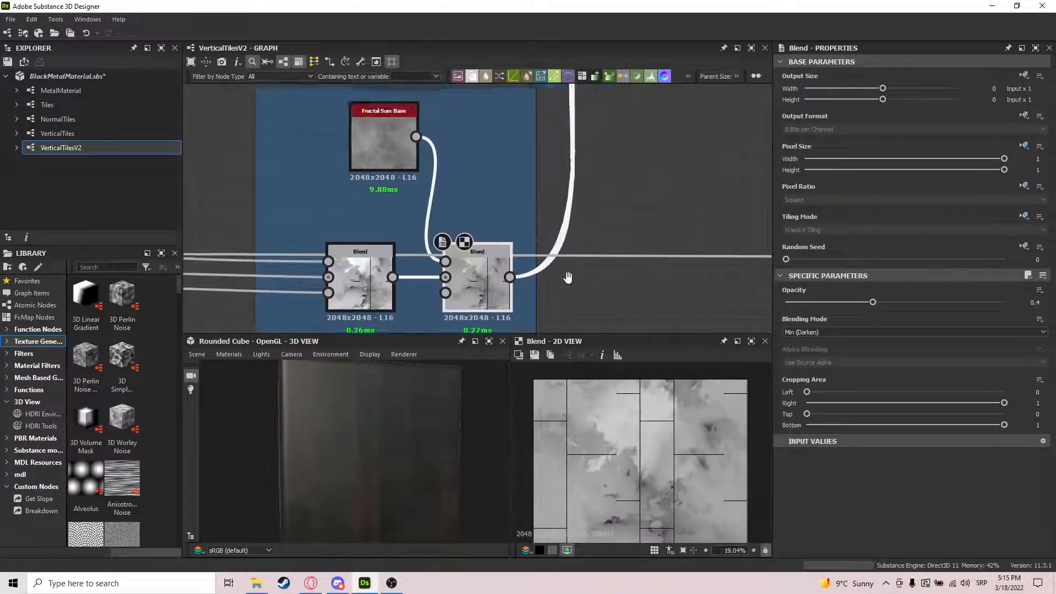
pyautogui.scroll(-2, 567, 267)
pyautogui.moveTo(565, 240); pyautogui.dragTo(546, 372)
pyautogui.scroll(-4, 576, 253)
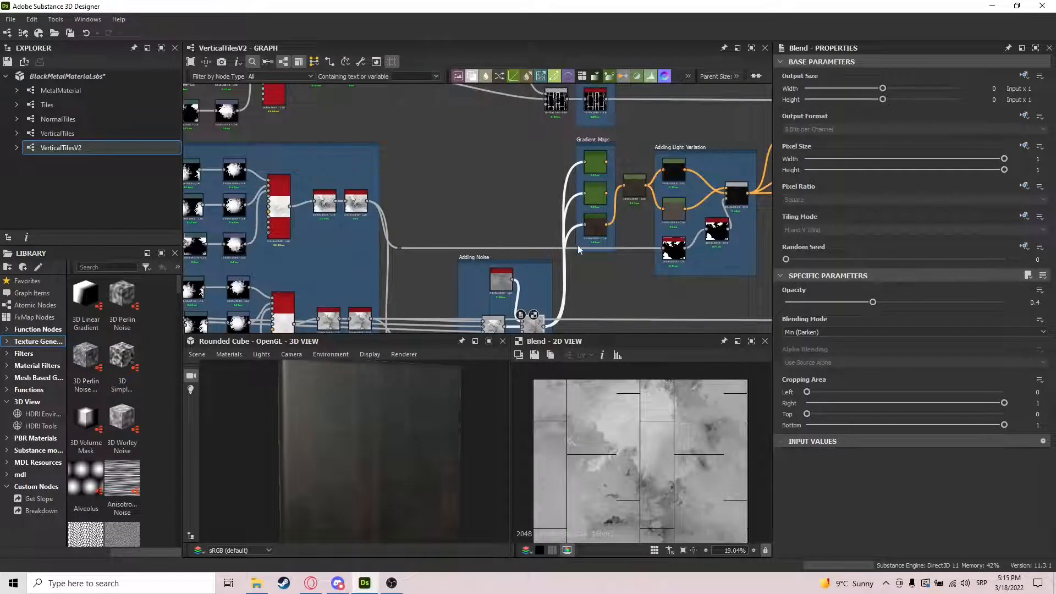
pyautogui.moveTo(638, 217); pyautogui.dragTo(506, 212, button='middle')
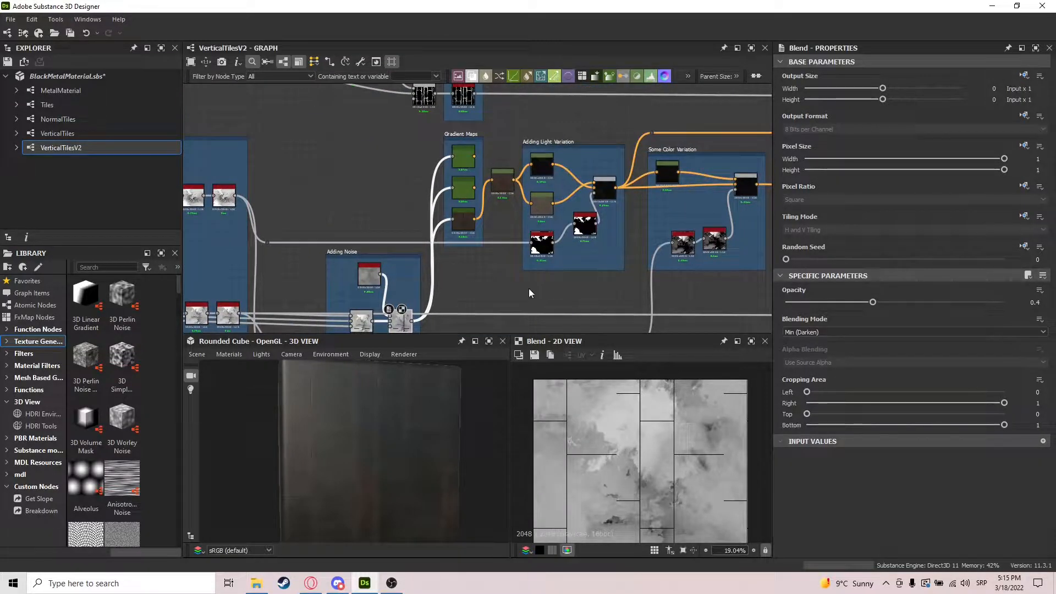
pyautogui.moveTo(471, 274); pyautogui.dragTo(459, 221, button='middle')
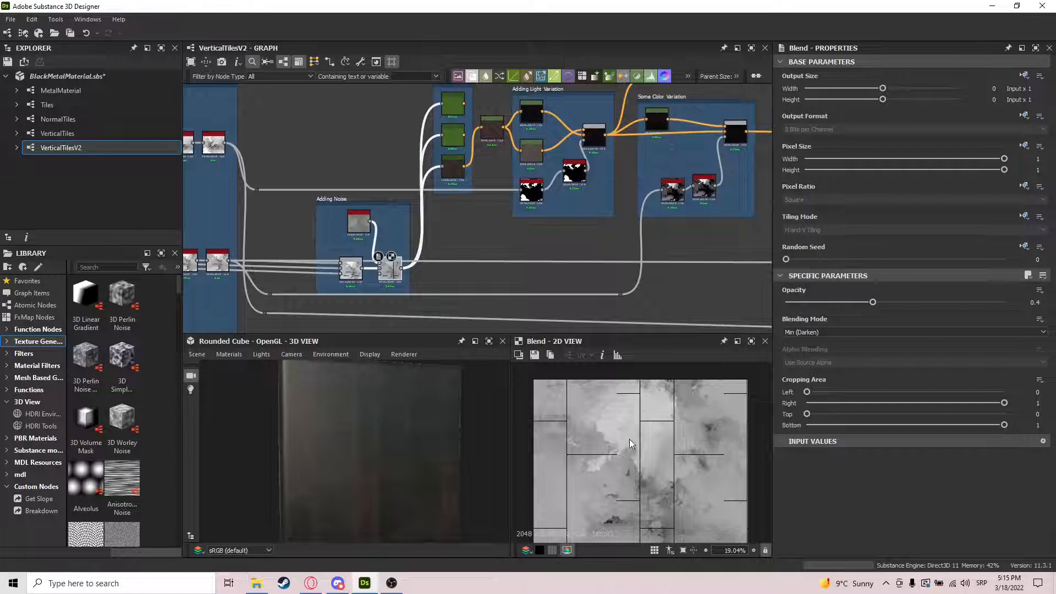
pyautogui.press('f')
pyautogui.moveTo(379, 431); pyautogui.dragTo(347, 454)
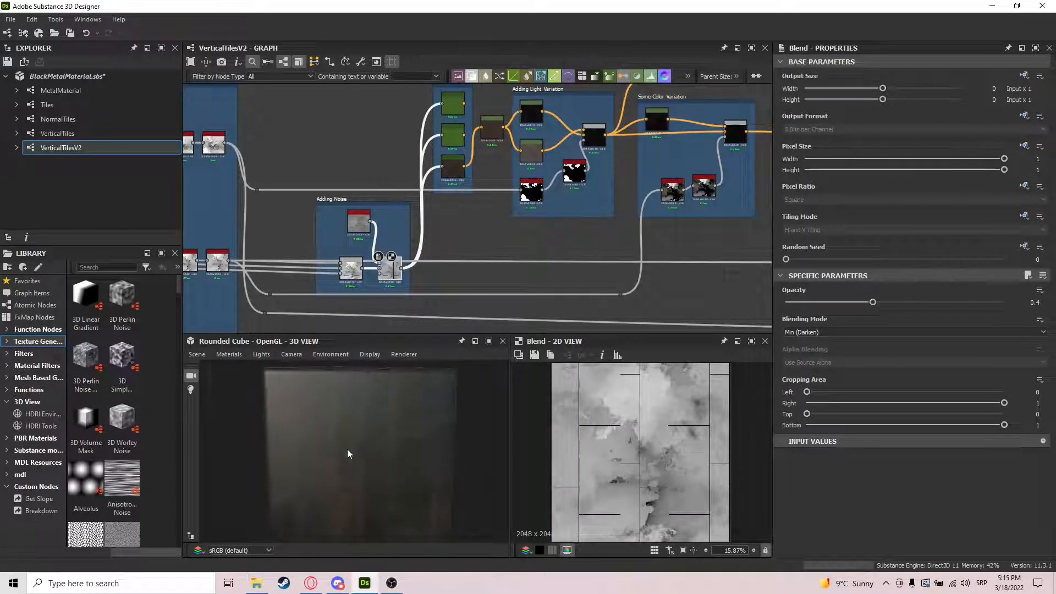
pyautogui.scroll(3, 347, 451)
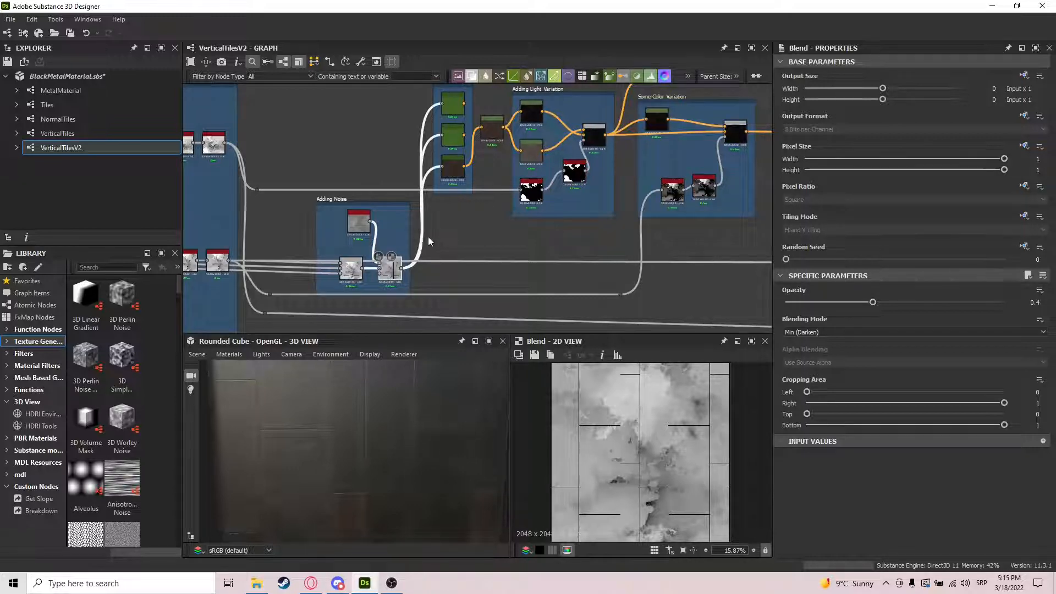
pyautogui.scroll(3, 443, 234)
pyautogui.scroll(3, 450, 249)
# Try the topmost Gradient Map as the HSL node's input to view its colours on the cube, and reconnect the dark brown Gradient Map
pyautogui.click(451, 249)
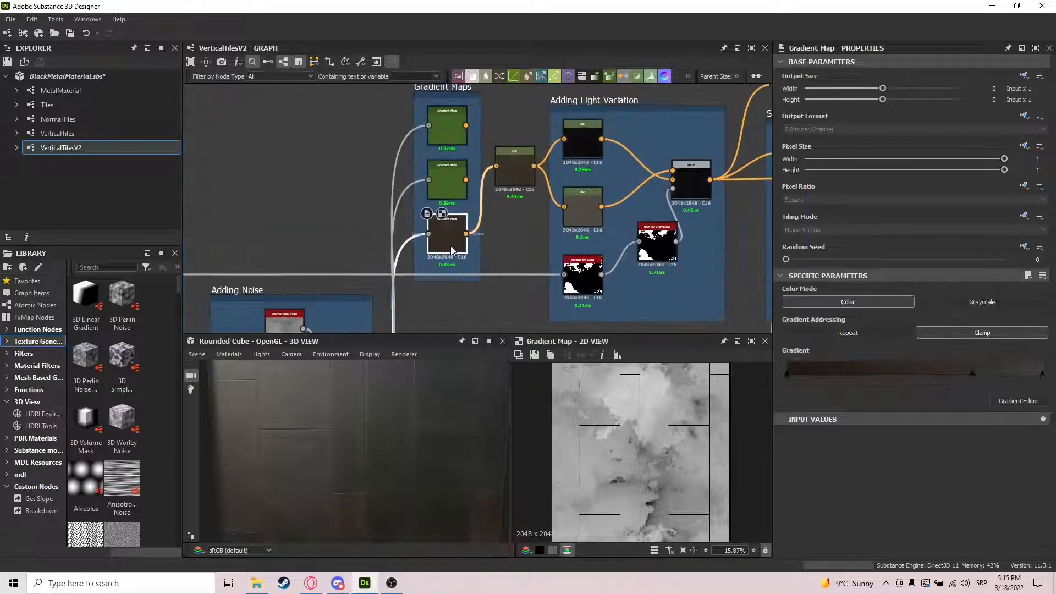
pyautogui.click(446, 181)
pyautogui.click(447, 125)
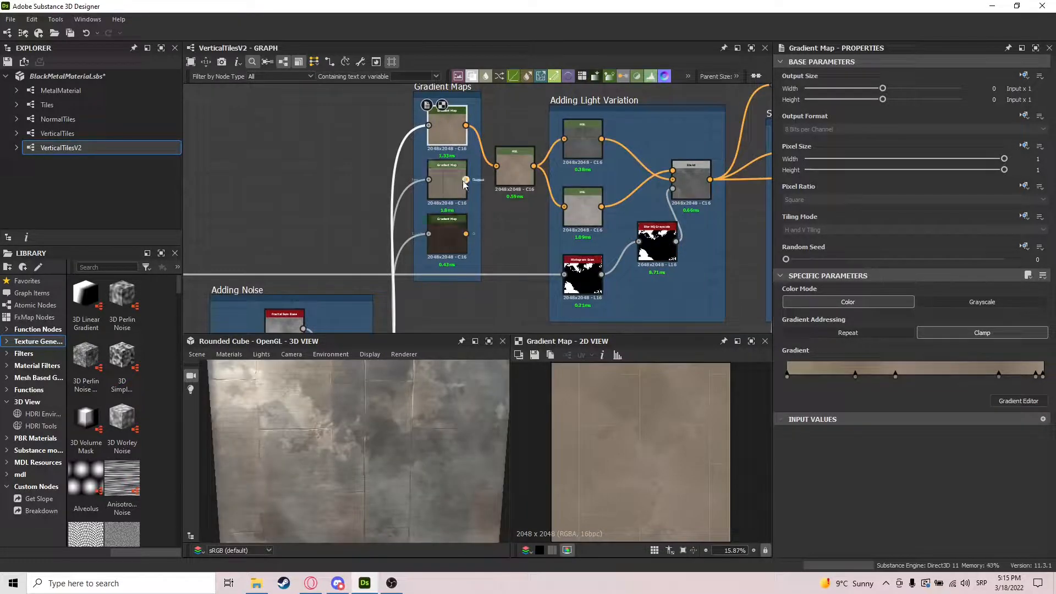
pyautogui.moveTo(504, 169); pyautogui.dragTo(502, 169)
pyautogui.scroll(-5, 405, 452)
pyautogui.moveTo(415, 440)
pyautogui.mouseDown()
pyautogui.moveTo(444, 436)
pyautogui.moveTo(355, 452)
pyautogui.moveTo(367, 440)
pyautogui.moveTo(341, 459)
pyautogui.moveTo(400, 465)
pyautogui.moveTo(401, 453)
pyautogui.mouseUp()
pyautogui.scroll(-2, 625, 216)
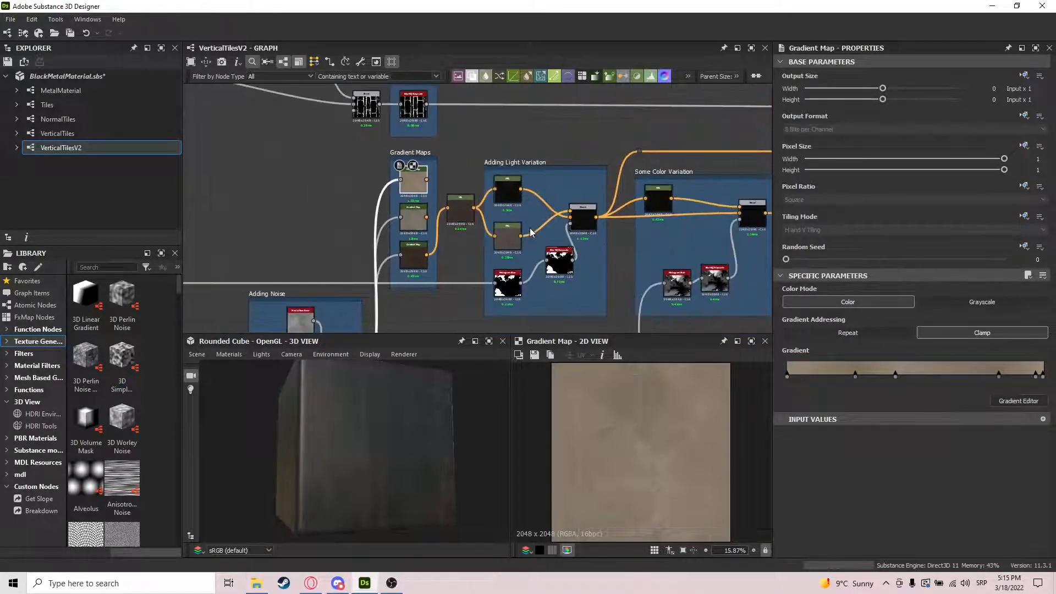
# Preview the Blend node and the HSL nodes feeding it in the Adding Light Variation frame, and compare their outputs
pyautogui.scroll(3, 531, 232)
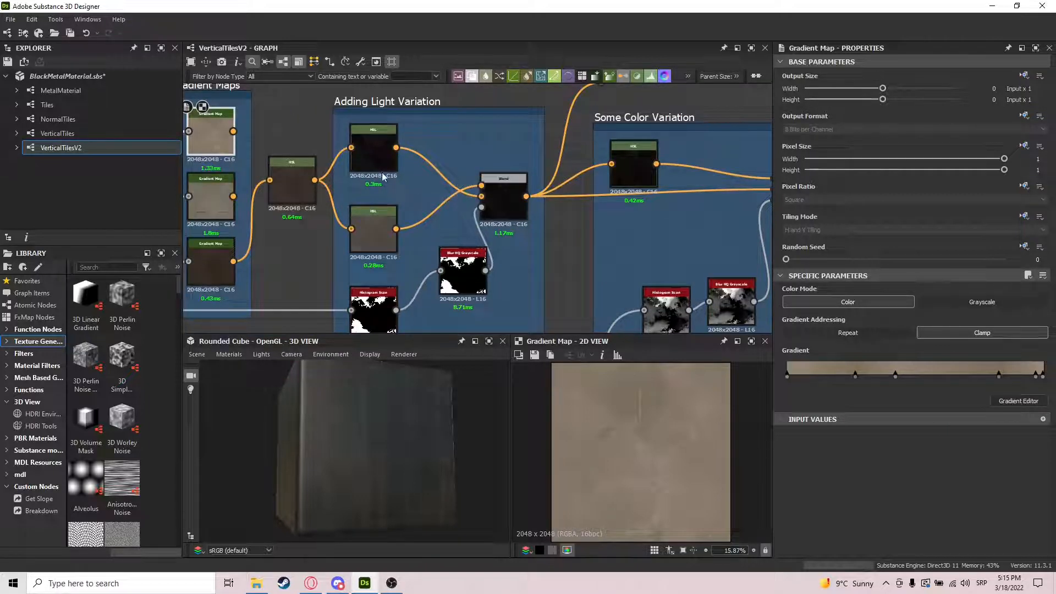
pyautogui.doubleClick(503, 195)
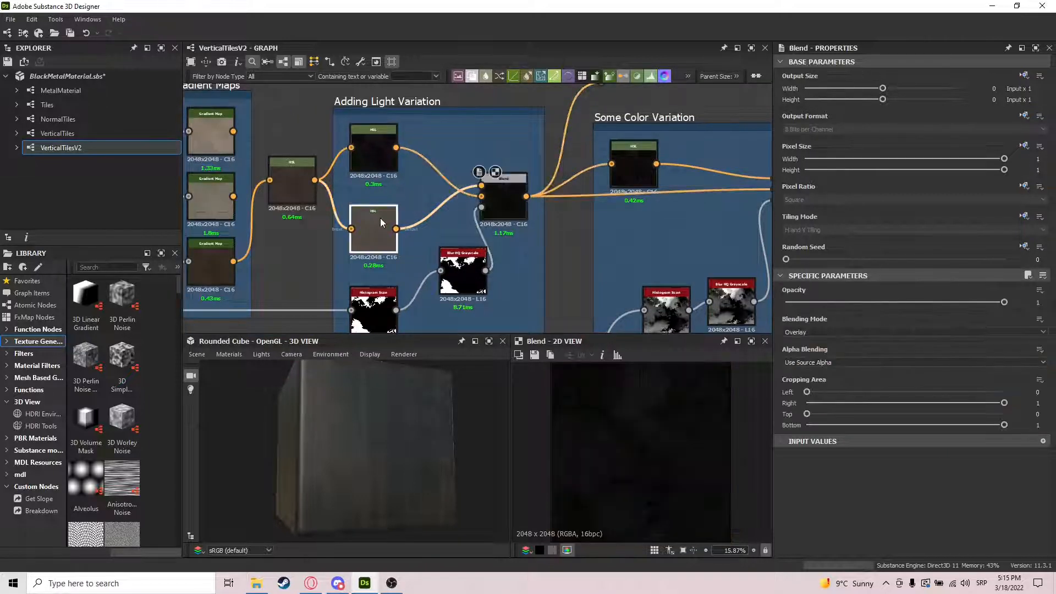
pyautogui.doubleClick(381, 218)
pyautogui.doubleClick(382, 149)
pyautogui.doubleClick(499, 199)
pyautogui.moveTo(519, 285); pyautogui.dragTo(542, 236, button='middle')
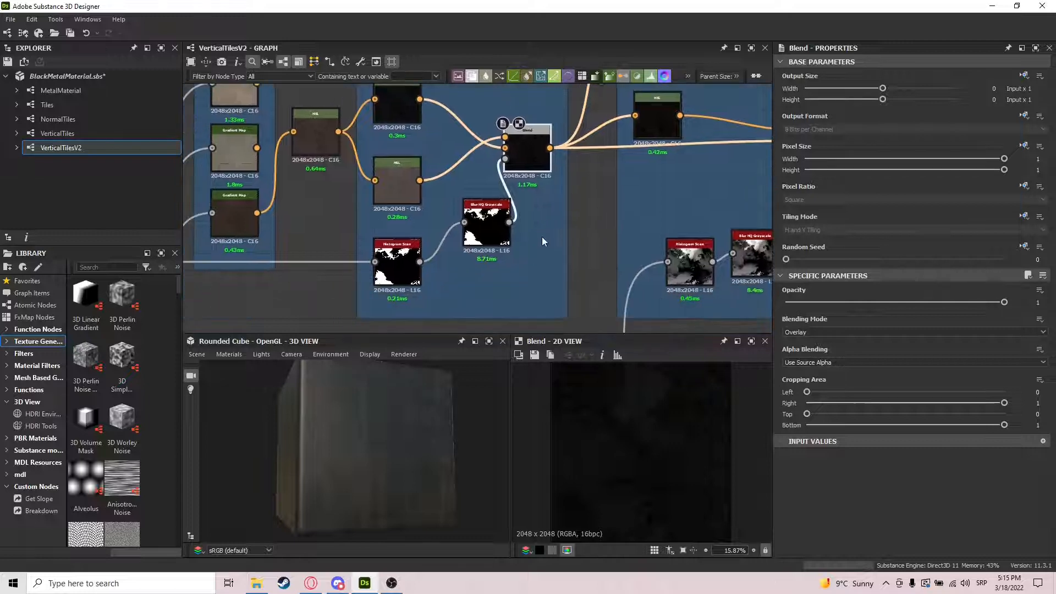
pyautogui.moveTo(401, 172); pyautogui.dragTo(411, 189, button='middle')
pyautogui.doubleClick(406, 126)
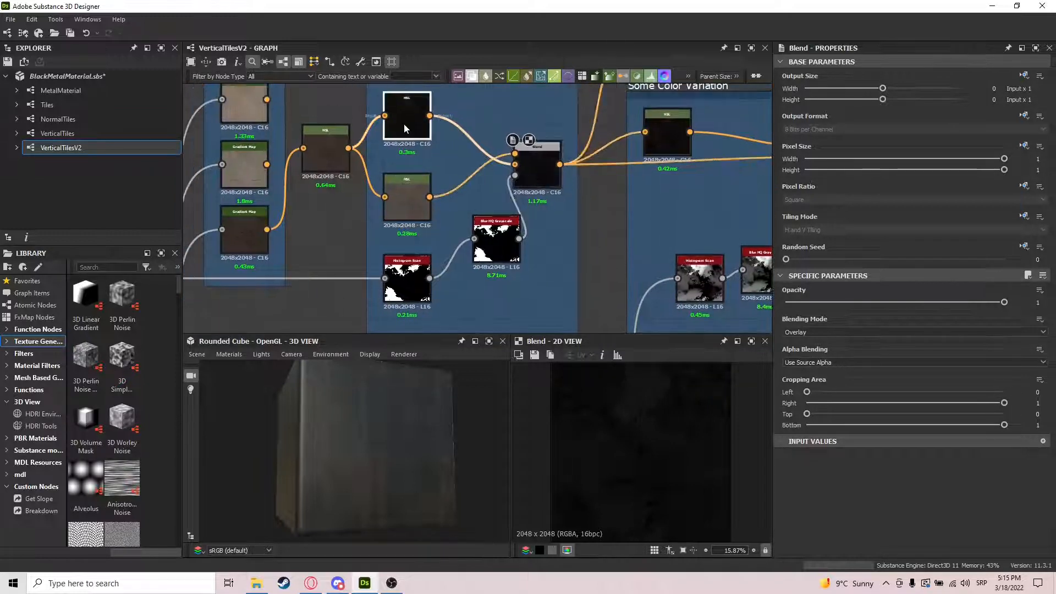
pyautogui.doubleClick(331, 155)
pyautogui.doubleClick(517, 184)
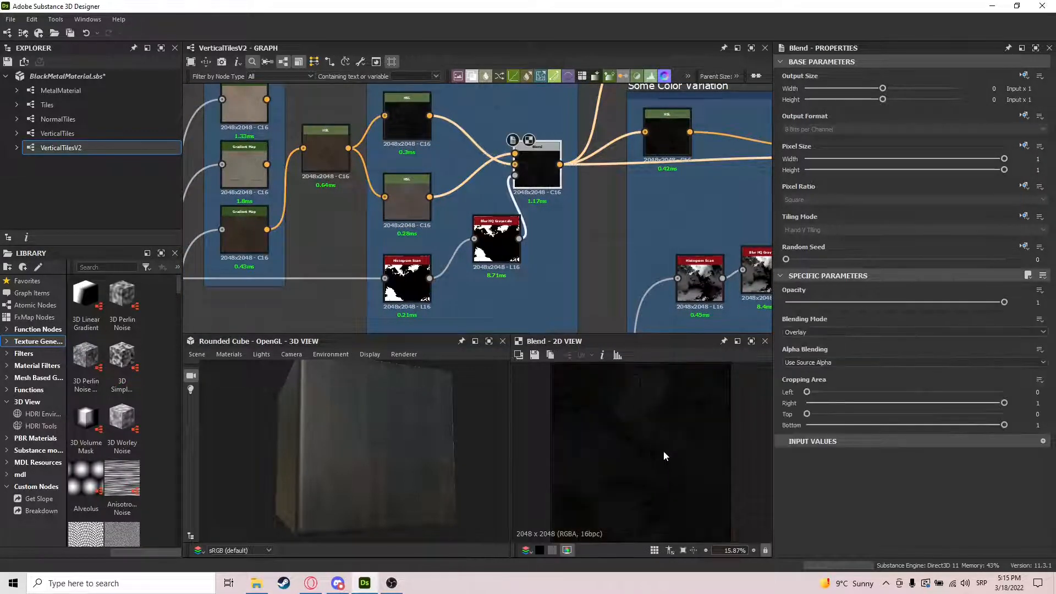
# Compare the Histogram Scan mask with its Blur HQ Grayscale output in the Adding Light Variation frame
pyautogui.moveTo(421, 282); pyautogui.dragTo(476, 269, button='middle')
pyautogui.doubleClick(475, 272)
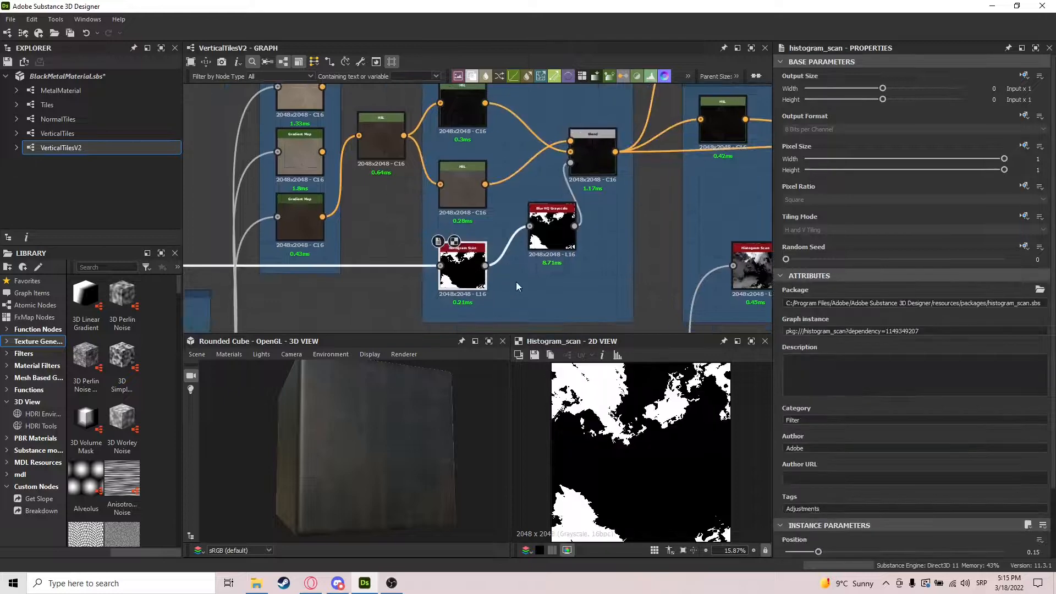
pyautogui.doubleClick(557, 236)
pyautogui.doubleClick(472, 268)
pyautogui.doubleClick(549, 236)
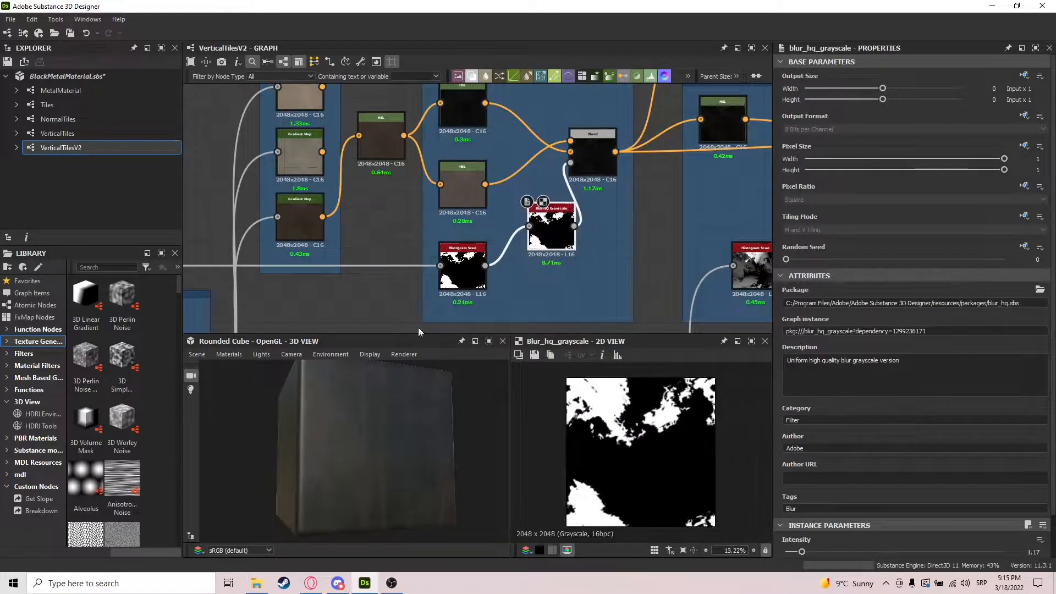
# Trace the light variation mask back to the Noises frame and select the upper group of noise nodes
pyautogui.scroll(-5, 354, 251)
pyautogui.moveTo(353, 251); pyautogui.dragTo(470, 258, button='middle')
pyautogui.moveTo(338, 211); pyautogui.dragTo(558, 218, button='middle')
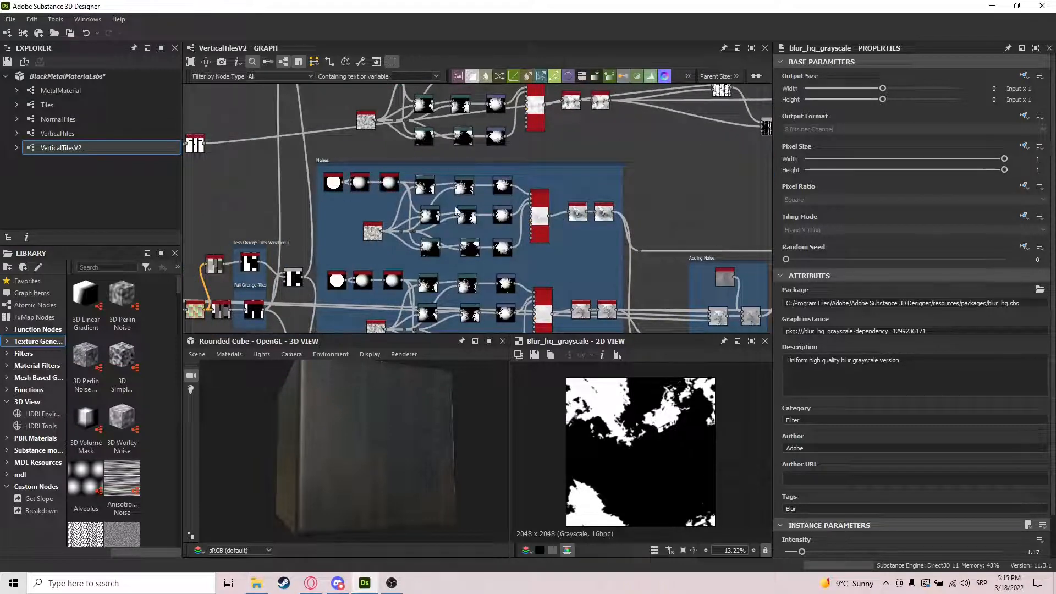
pyautogui.moveTo(594, 182); pyautogui.dragTo(366, 236)
pyautogui.moveTo(601, 214); pyautogui.dragTo(487, 245, button='middle')
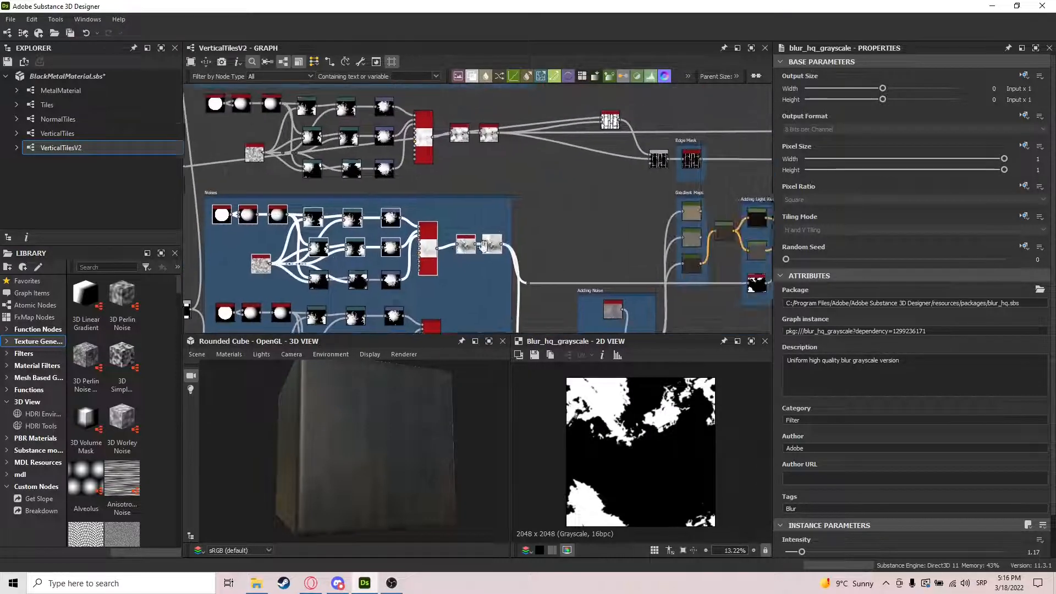
pyautogui.moveTo(430, 142); pyautogui.dragTo(464, 192, button='middle')
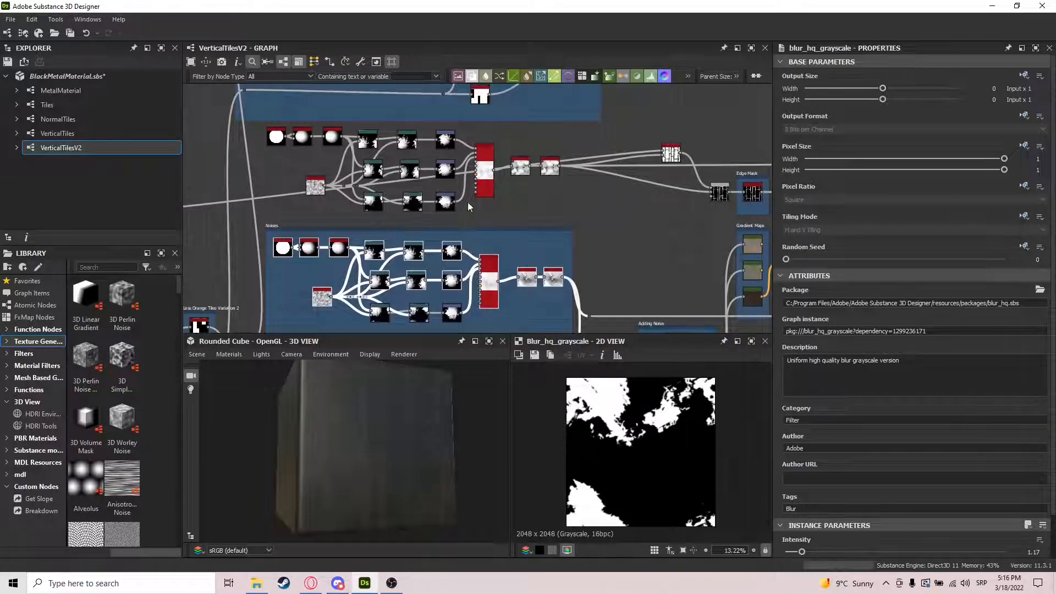
pyautogui.scroll(-3, 468, 202)
# Examine the HSL, Blend, Histogram Scan and Blur HQ Grayscale nodes in the Some Color Variation frame
pyautogui.scroll(5, 521, 244)
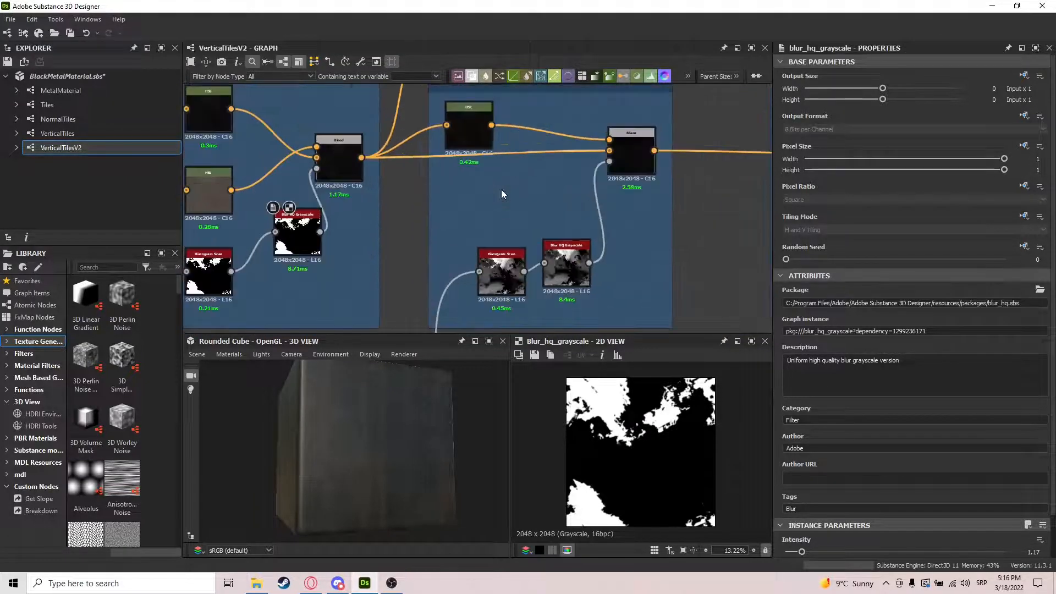
pyautogui.moveTo(502, 194); pyautogui.dragTo(500, 201, button='middle')
pyautogui.doubleClick(457, 166)
pyautogui.doubleClick(626, 190)
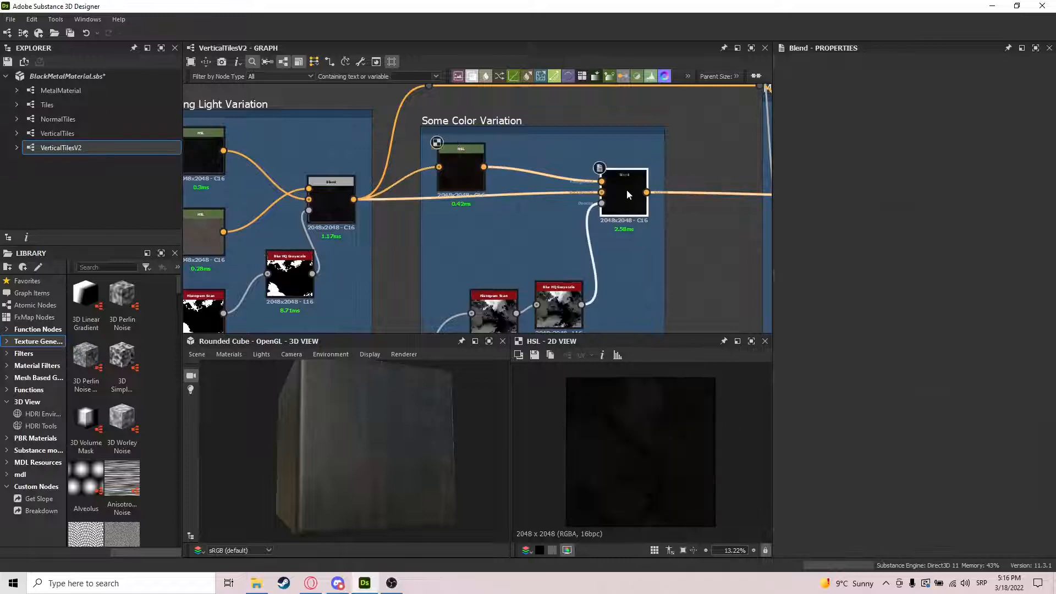
pyautogui.moveTo(634, 283); pyautogui.dragTo(650, 225, button='middle')
pyautogui.click(567, 255)
pyautogui.doubleClick(508, 258)
pyautogui.click(569, 252)
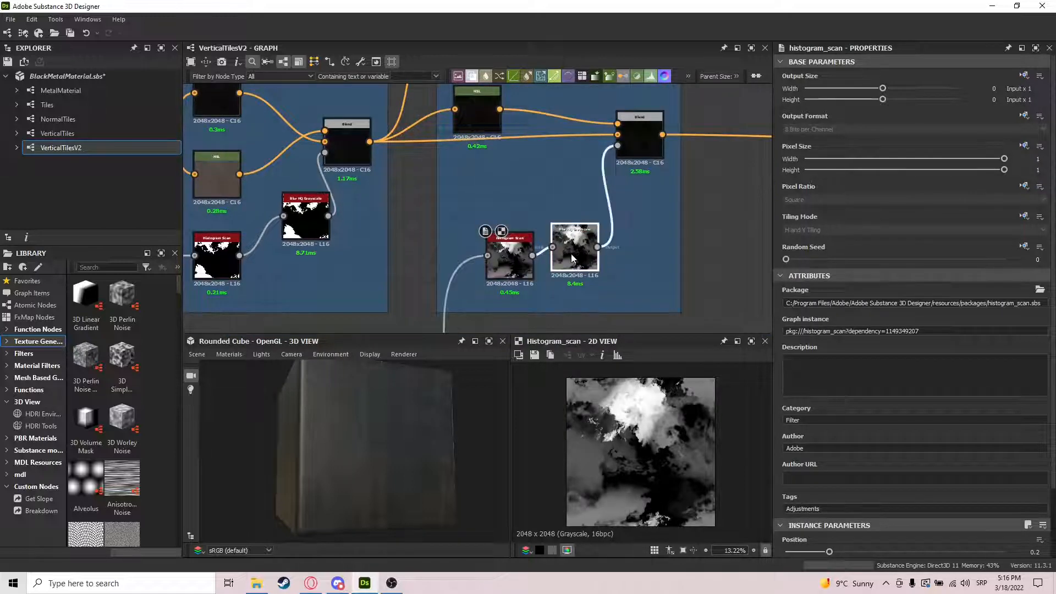
# Trace the Some Color Variation mask back to the lower noise group and preview its last Blur HQ Grayscale node
pyautogui.scroll(-4, 566, 251)
pyautogui.moveTo(504, 314); pyautogui.dragTo(549, 183, button='middle')
pyautogui.moveTo(434, 199); pyautogui.dragTo(516, 218, button='middle')
pyautogui.moveTo(339, 218); pyautogui.dragTo(362, 223, button='middle')
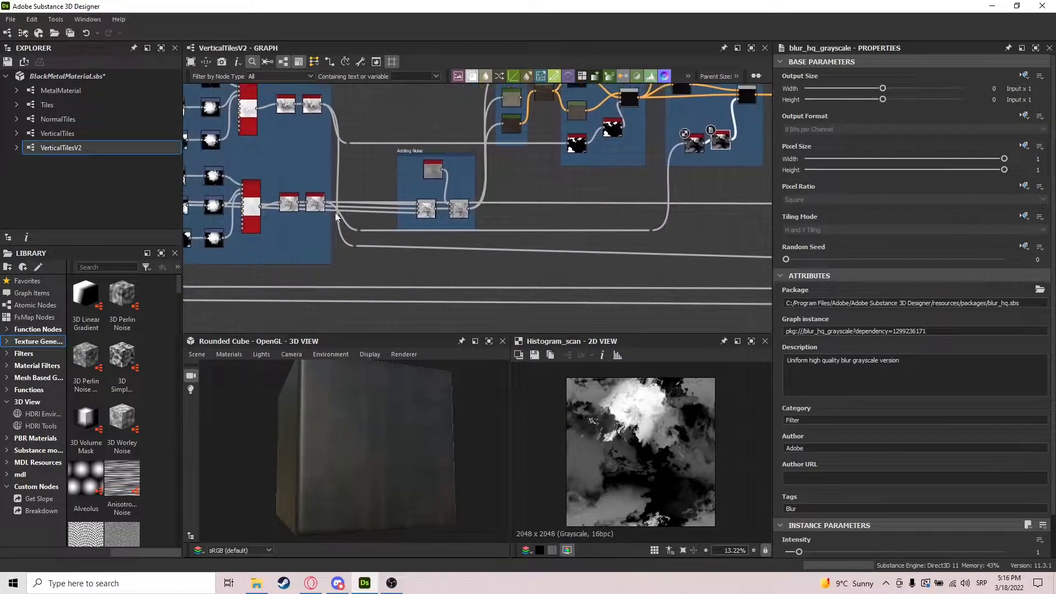
pyautogui.doubleClick(316, 204)
# Preview the Blend node of the Some Color Variation frame, followed by the Blend node of the More Color Addition frame
pyautogui.moveTo(700, 177); pyautogui.dragTo(452, 265, button='middle')
pyautogui.scroll(5, 514, 191)
pyautogui.click(474, 168)
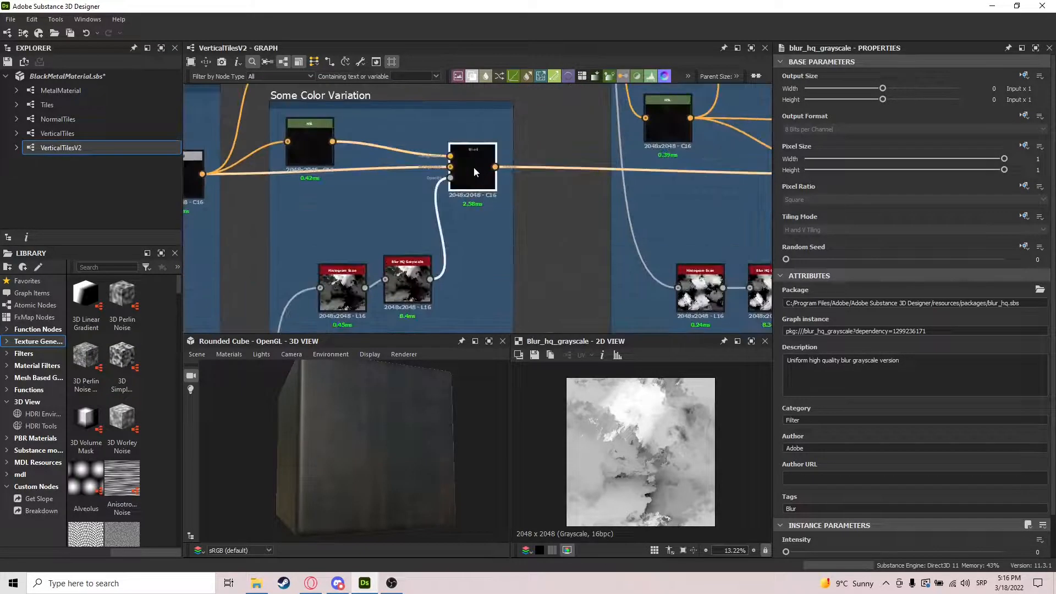
pyautogui.doubleClick(473, 168)
pyautogui.moveTo(636, 183); pyautogui.dragTo(460, 229, button='middle')
pyautogui.scroll(-2, 460, 228)
pyautogui.scroll(2, 486, 174)
pyautogui.moveTo(668, 242); pyautogui.dragTo(565, 201, button='middle')
pyautogui.scroll(-1, 566, 201)
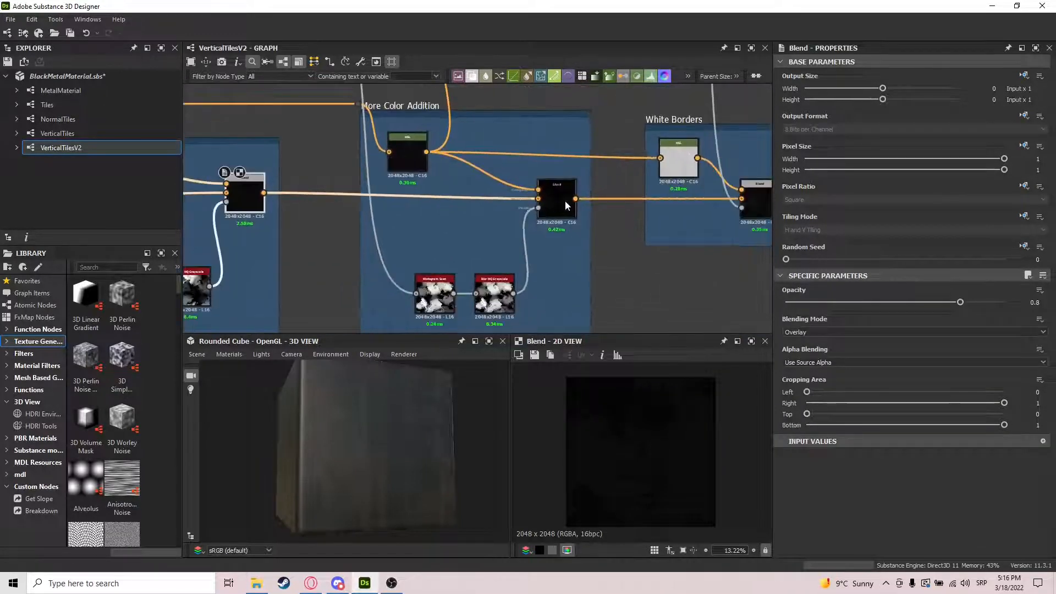
pyautogui.doubleClick(566, 201)
# Trace the More Color Addition mask back to the noise chain above the Noises frame and preview its Blur HQ Grayscale node
pyautogui.scroll(-3, 490, 238)
pyautogui.moveTo(398, 207); pyautogui.dragTo(538, 214, button='middle')
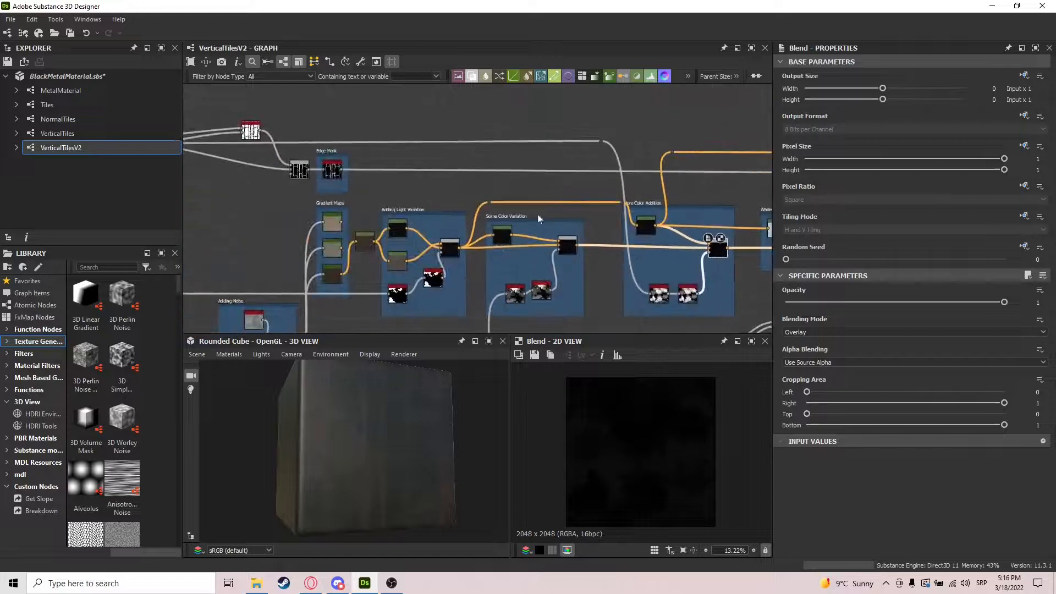
pyautogui.moveTo(597, 244); pyautogui.dragTo(559, 240, button='middle')
pyautogui.moveTo(401, 203); pyautogui.dragTo(569, 223, button='middle')
pyautogui.scroll(-3, 568, 222)
pyautogui.moveTo(440, 205); pyautogui.dragTo(519, 223, button='middle')
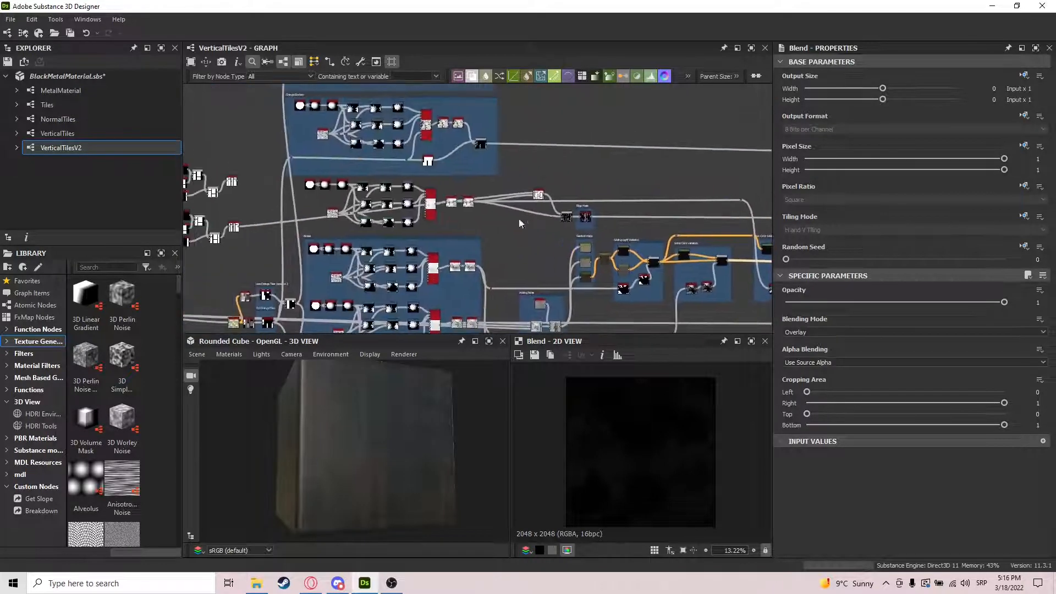
pyautogui.scroll(4, 471, 201)
pyautogui.doubleClick(469, 202)
# Preview the HSL and Blend nodes of the White Borders frame and compare the result with the More Color Addition Blend
pyautogui.moveTo(627, 257); pyautogui.dragTo(379, 204, button='middle')
pyautogui.moveTo(642, 240); pyautogui.dragTo(417, 185, button='middle')
pyautogui.moveTo(749, 220); pyautogui.dragTo(506, 214, button='middle')
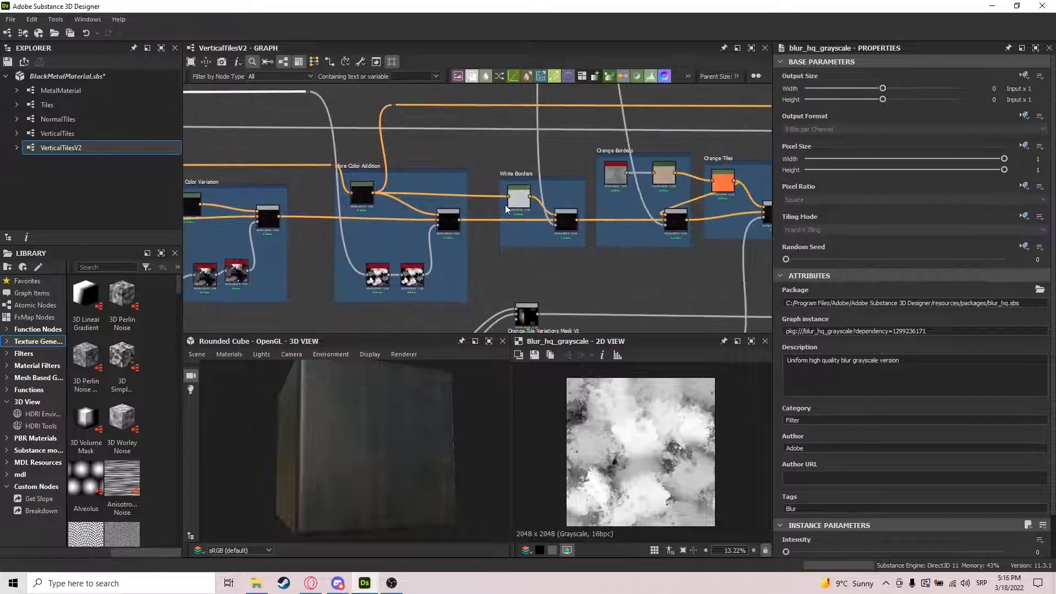
pyautogui.scroll(2, 509, 213)
pyautogui.doubleClick(599, 225)
pyautogui.scroll(3, 672, 444)
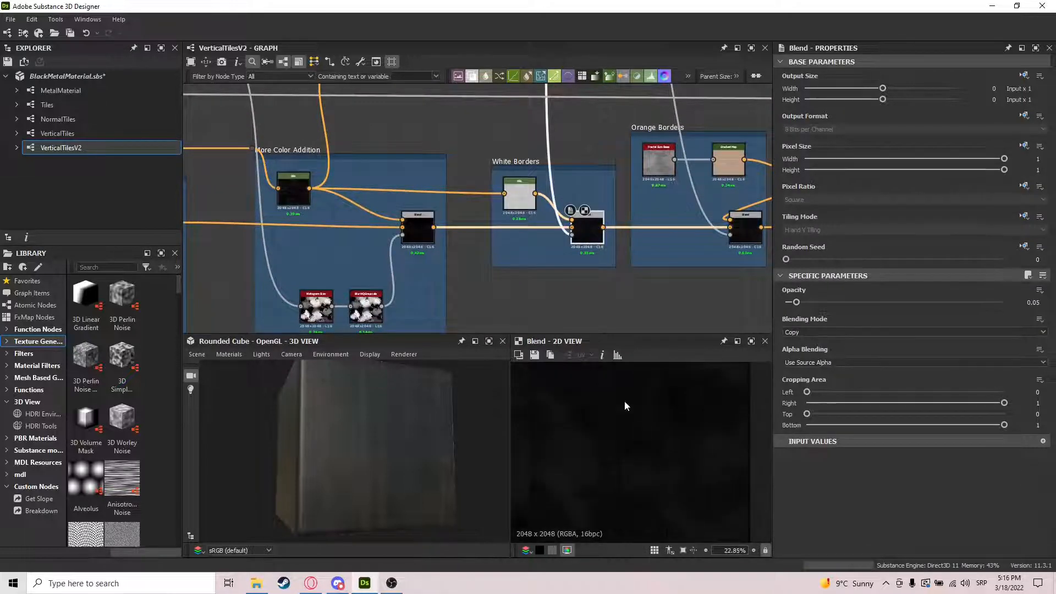
pyautogui.doubleClick(518, 184)
pyautogui.doubleClick(595, 234)
pyautogui.doubleClick(416, 224)
pyautogui.doubleClick(595, 236)
# Trace the White Borders mask back to its Subtract Blend and compare that output with the Tile Sampler feeding it
pyautogui.scroll(-3, 440, 204)
pyautogui.scroll(6, 429, 203)
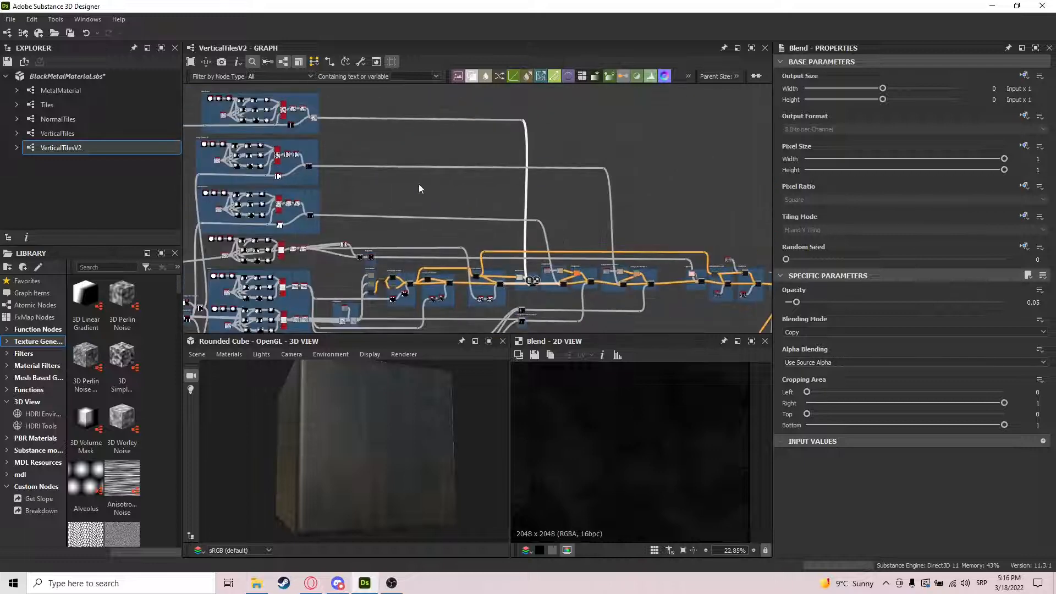
pyautogui.doubleClick(434, 197)
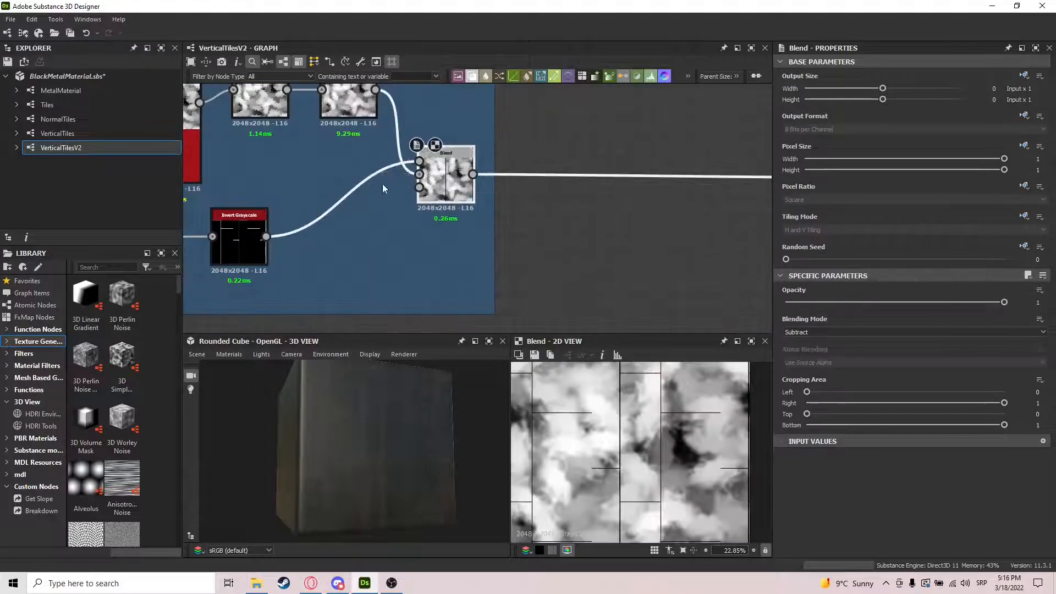
pyautogui.moveTo(382, 183); pyautogui.dragTo(543, 213, button='middle')
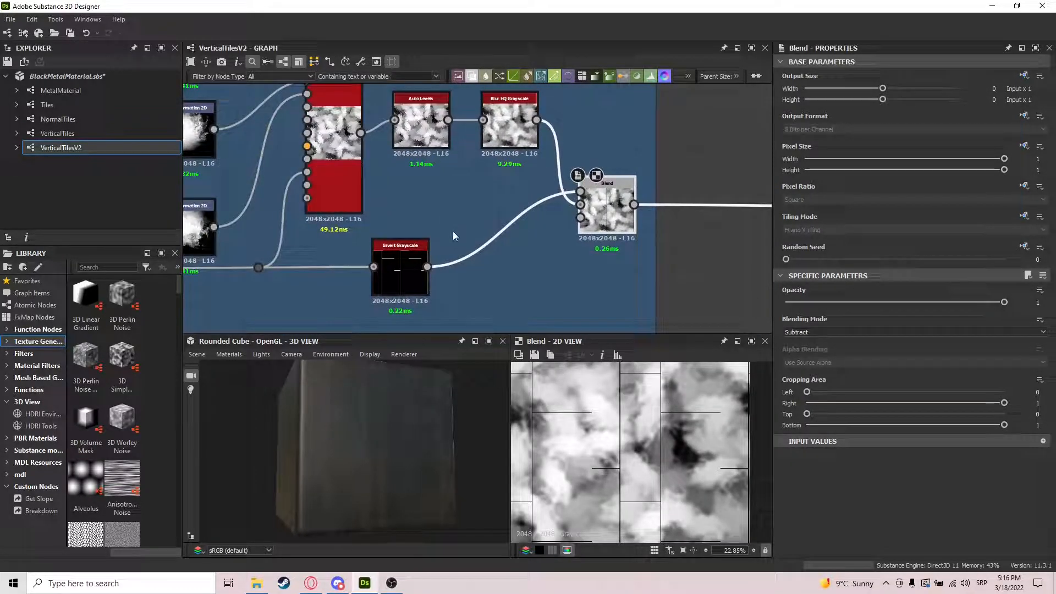
pyautogui.scroll(-2, 685, 459)
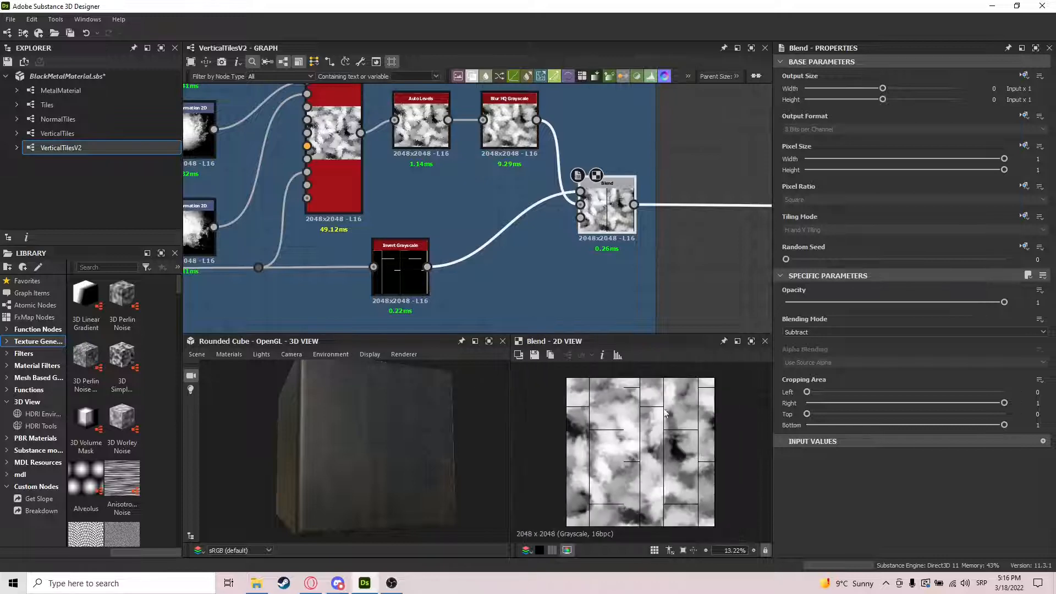
pyautogui.moveTo(343, 161); pyautogui.dragTo(508, 225, button='middle')
pyautogui.doubleClick(455, 191)
pyautogui.doubleClick(729, 250)
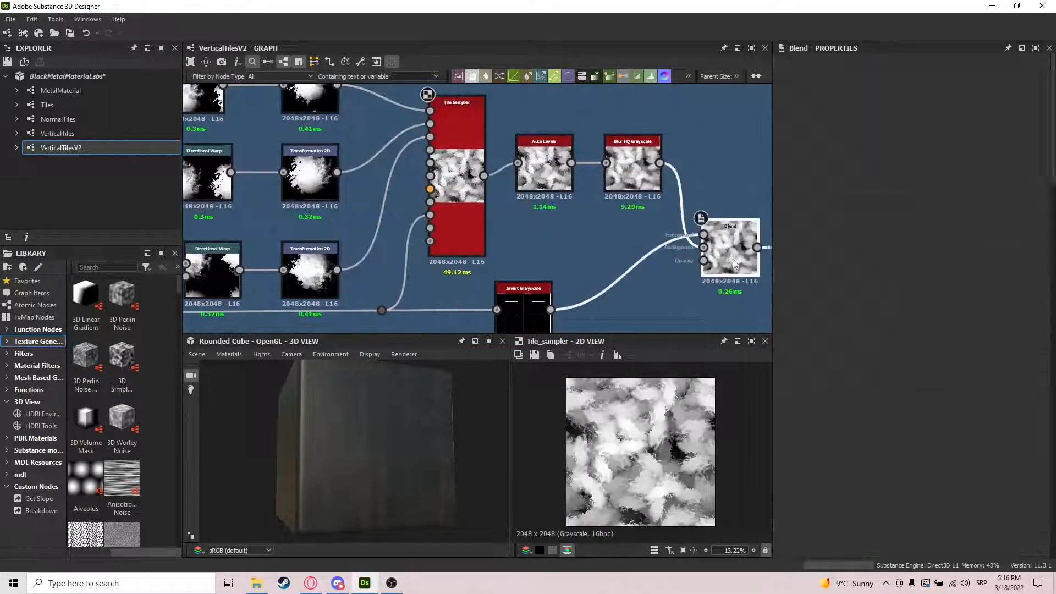
# Inspect the tile border lines up close on the cube and in the Subtract Blend's 2D preview
pyautogui.moveTo(410, 426); pyautogui.dragTo(384, 433)
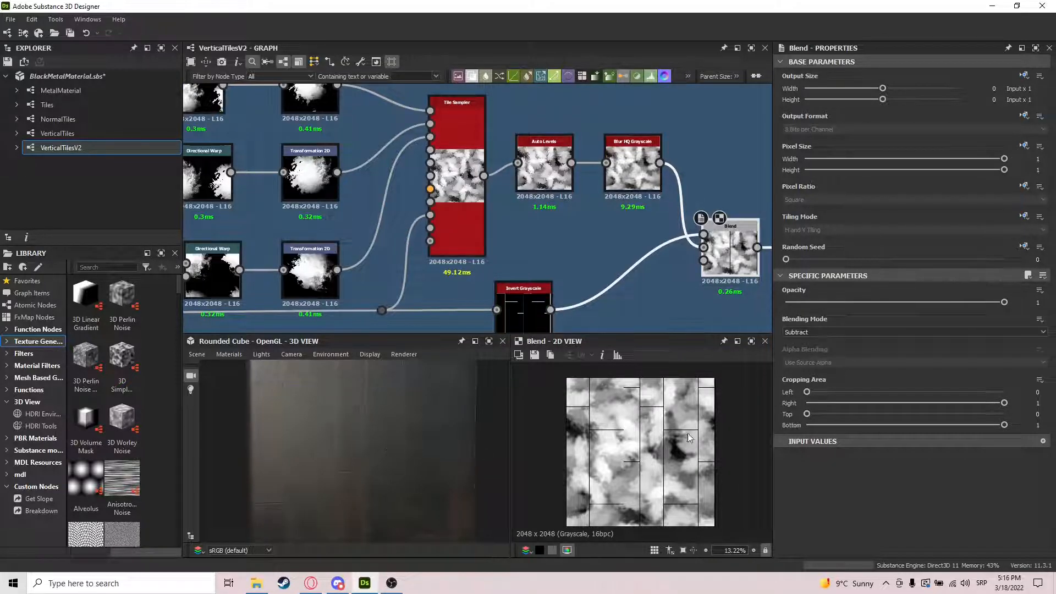
pyautogui.scroll(5, 575, 419)
pyautogui.scroll(-4, 578, 484)
pyautogui.scroll(2, 616, 517)
pyautogui.moveTo(707, 506); pyautogui.dragTo(677, 500, button='middle')
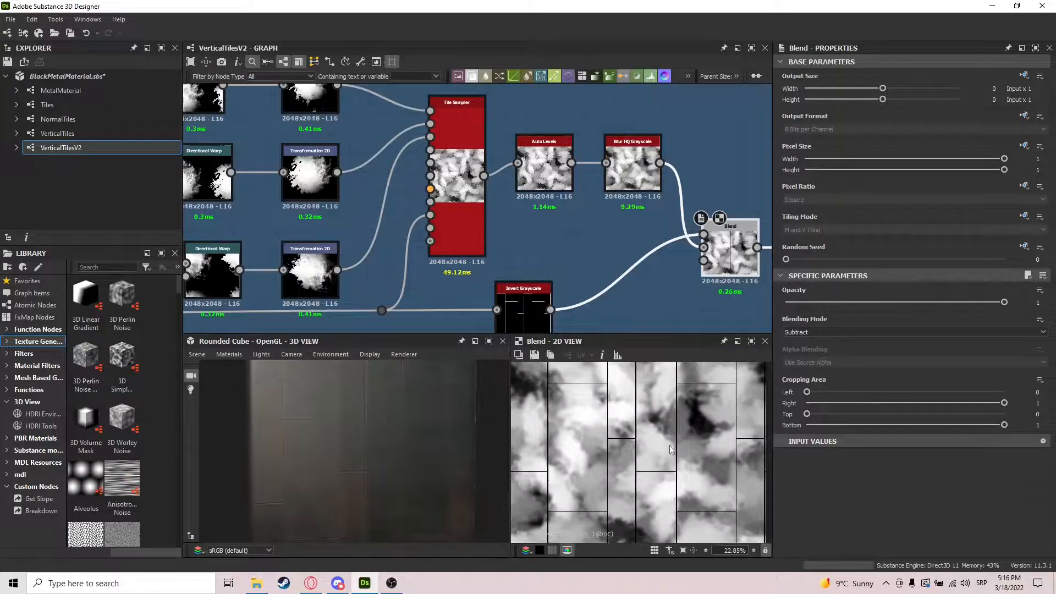
pyautogui.scroll(3, 704, 422)
pyautogui.press('f')
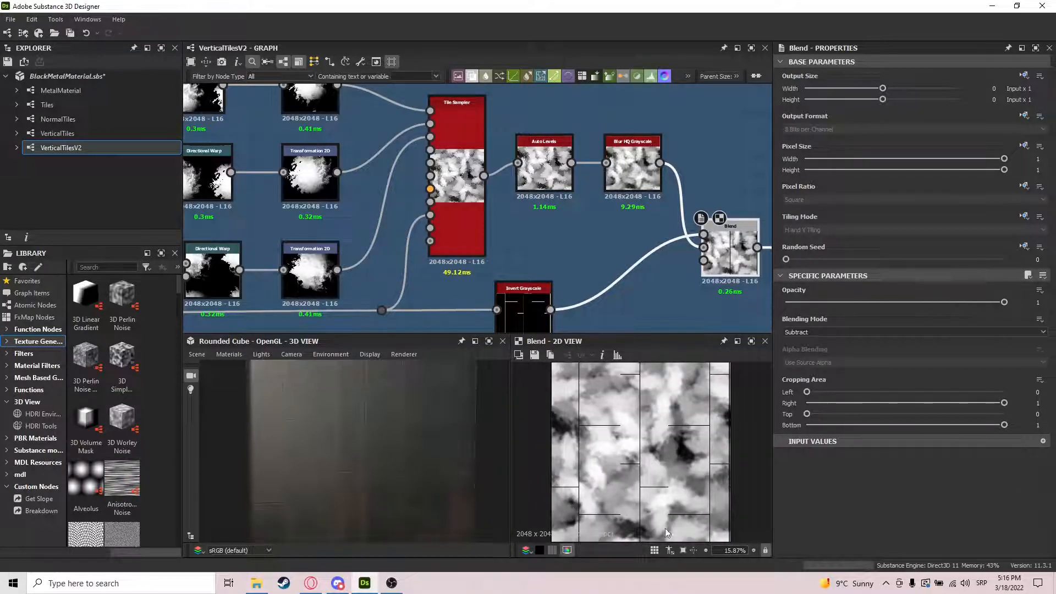
# Return to the White Borders frame and compare its Blend output with the preceding More Color Addition Blend
pyautogui.scroll(-4, 674, 314)
pyautogui.moveTo(693, 319); pyautogui.dragTo(510, 228, button='middle')
pyautogui.moveTo(732, 220); pyautogui.dragTo(475, 148, button='middle')
pyautogui.scroll(-6, 652, 245)
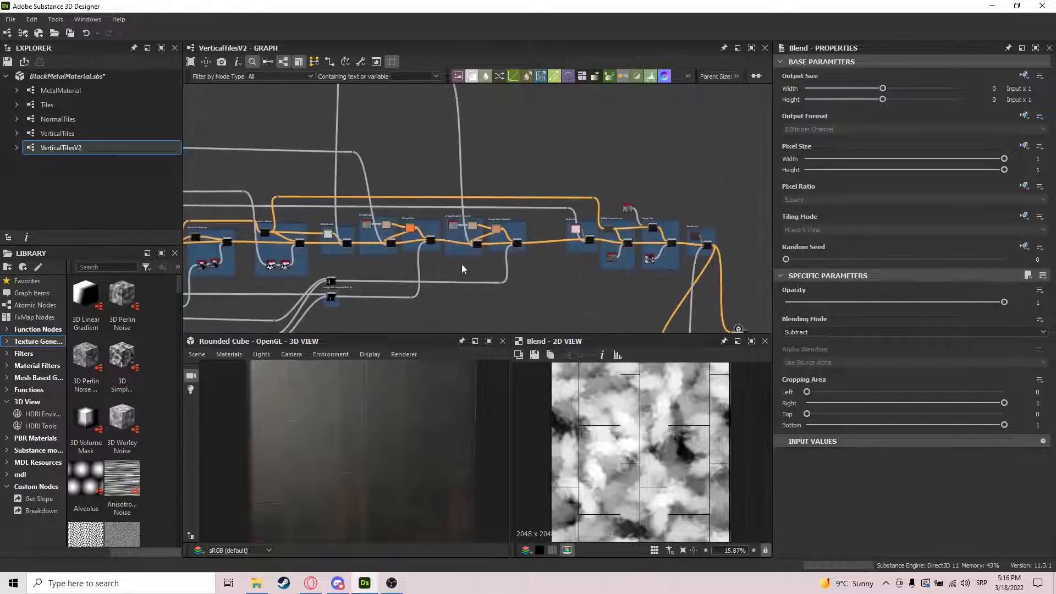
pyautogui.scroll(7, 461, 262)
pyautogui.moveTo(322, 192); pyautogui.dragTo(655, 227, button='middle')
pyautogui.scroll(-2, 464, 205)
pyautogui.moveTo(457, 218); pyautogui.dragTo(539, 219, button='middle')
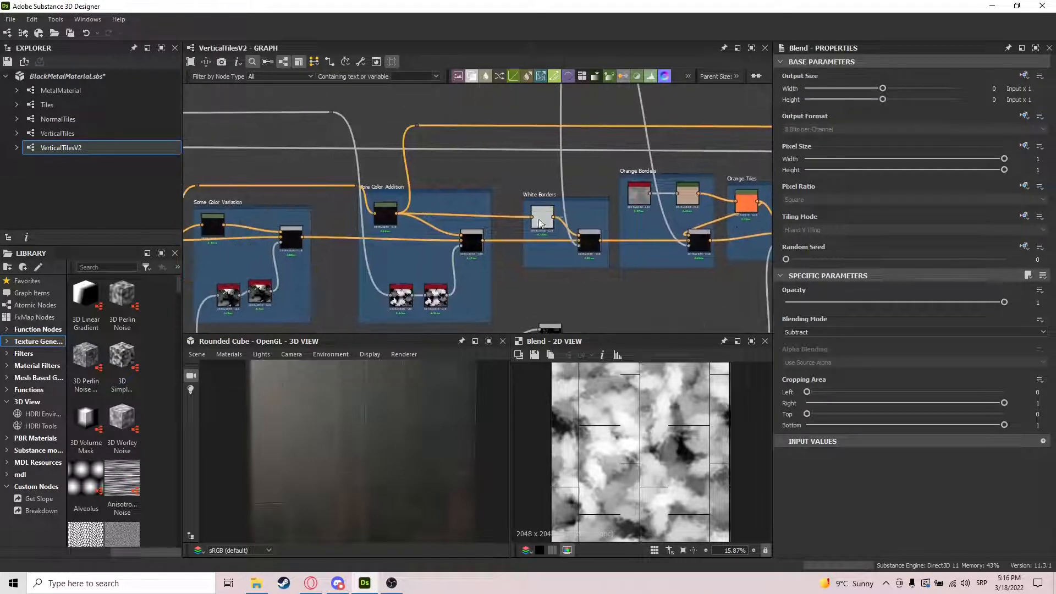
pyautogui.scroll(5, 583, 240)
pyautogui.click(592, 238)
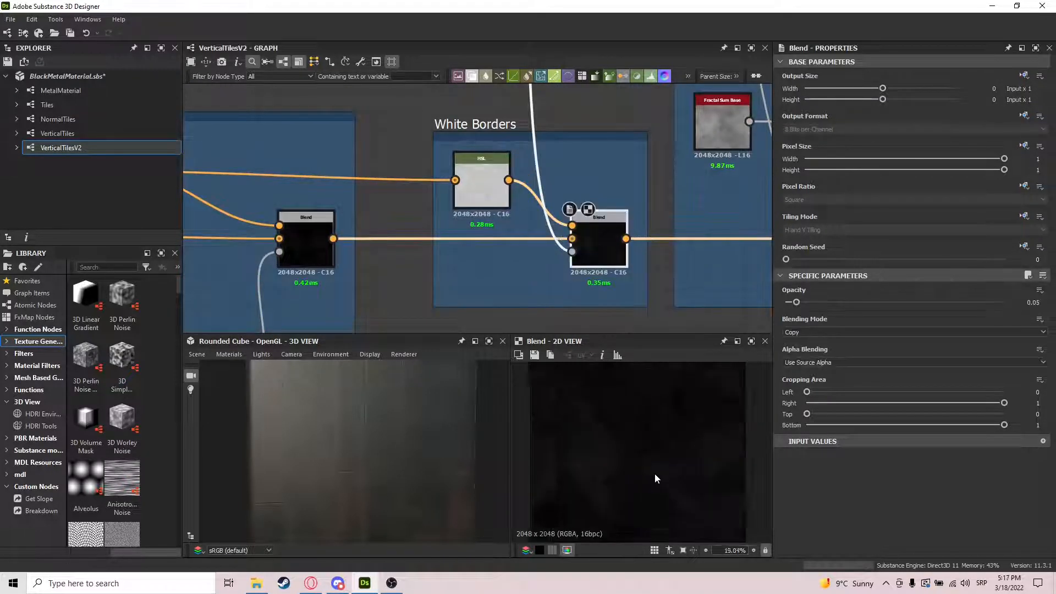
pyautogui.click(306, 242)
pyautogui.scroll(-2, 645, 469)
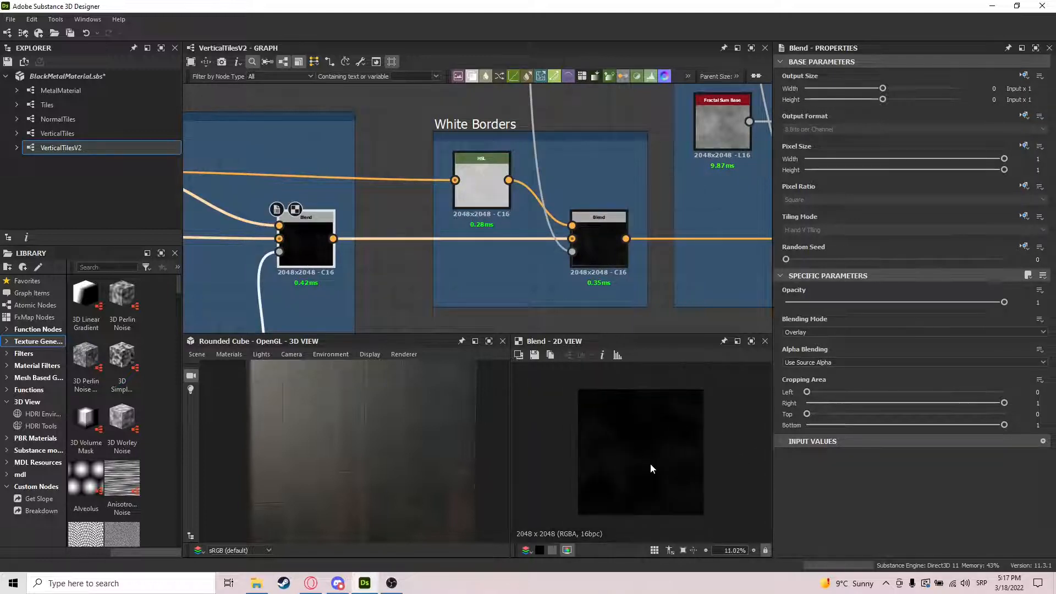
pyautogui.scroll(2, 624, 443)
pyautogui.click(612, 255)
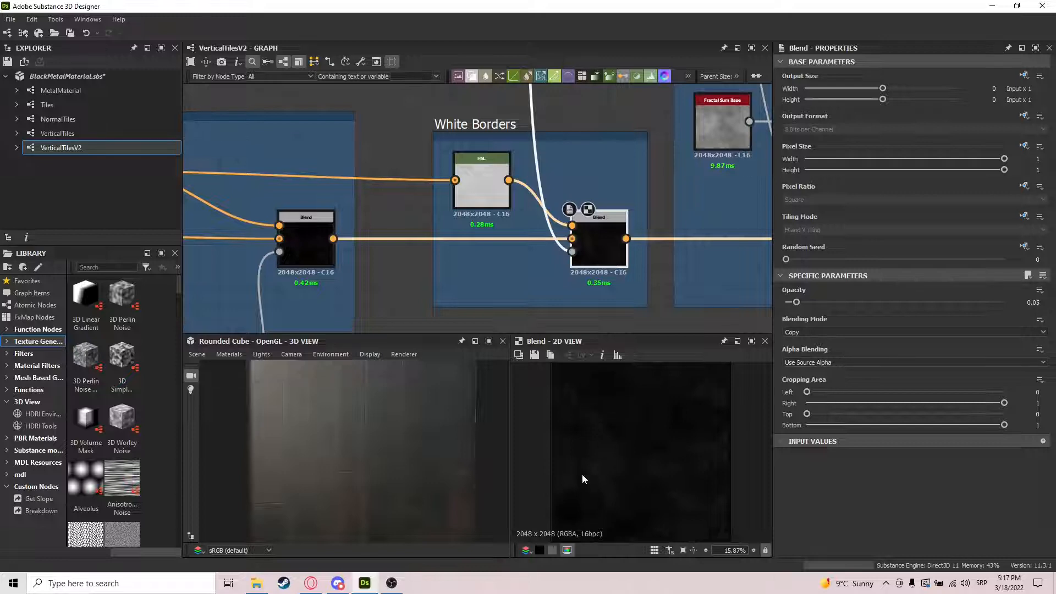
# Go to the Orange Borders frame and preview its Blend node
pyautogui.scroll(-4, 585, 259)
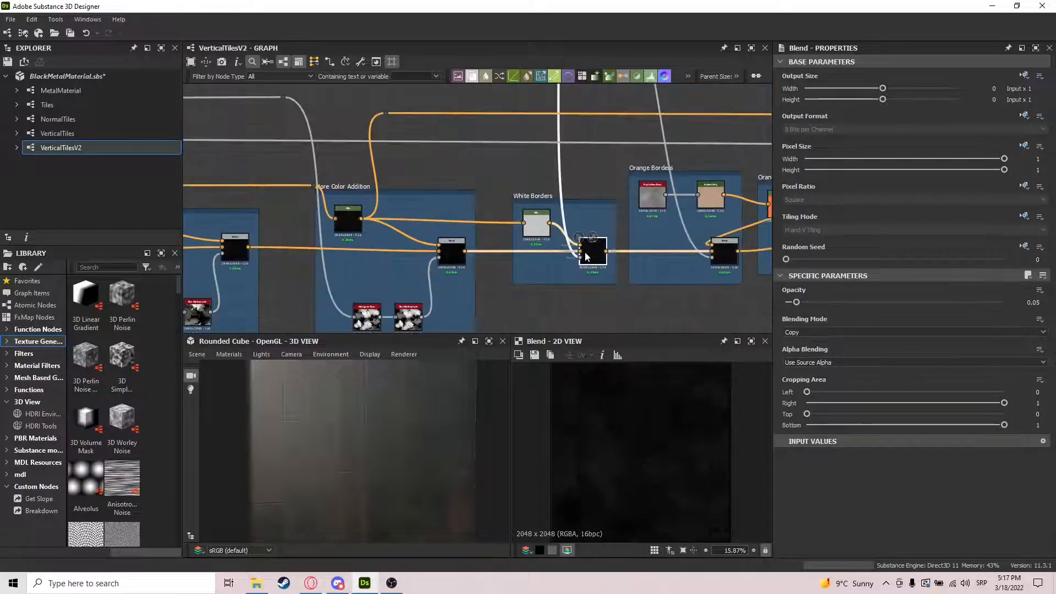
pyautogui.moveTo(656, 253); pyautogui.dragTo(541, 256, button='middle')
pyautogui.scroll(3, 557, 198)
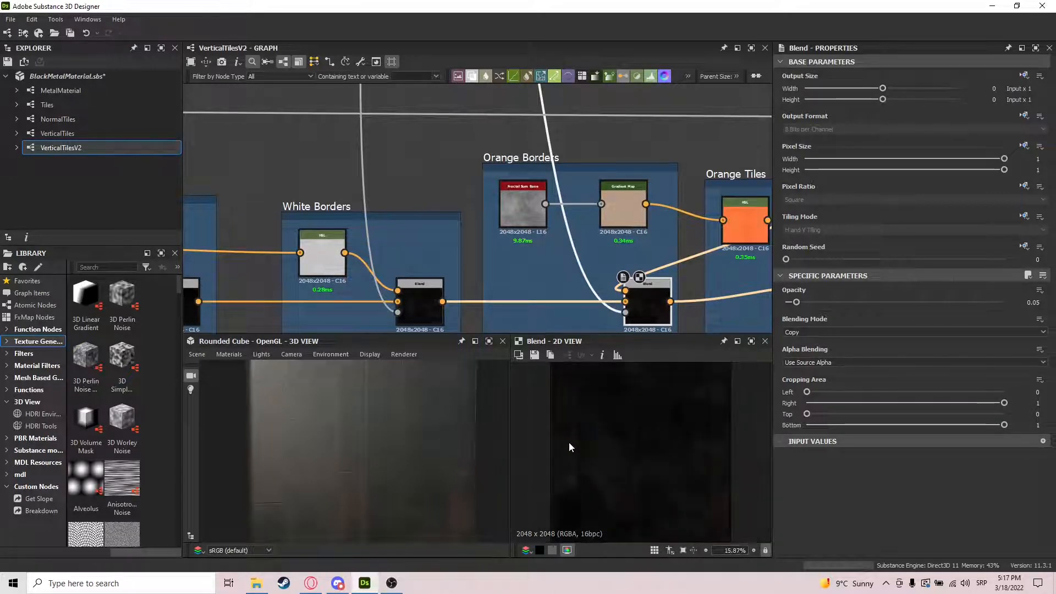
# Inspect the Orange Borders Blend output up close in the 2D preview and on the cube
pyautogui.scroll(-2, 569, 442)
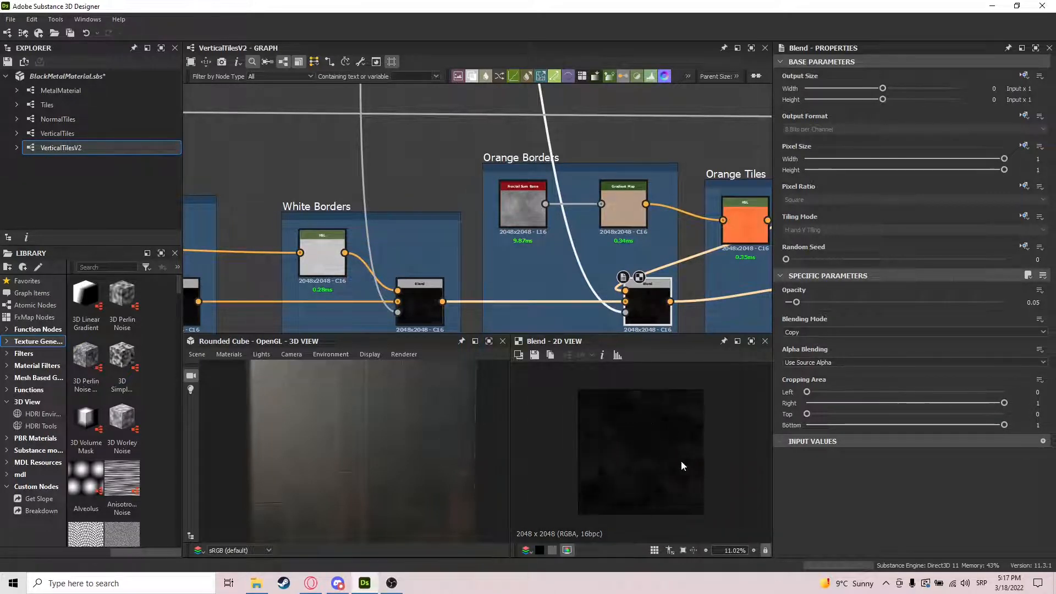
pyautogui.scroll(4, 588, 434)
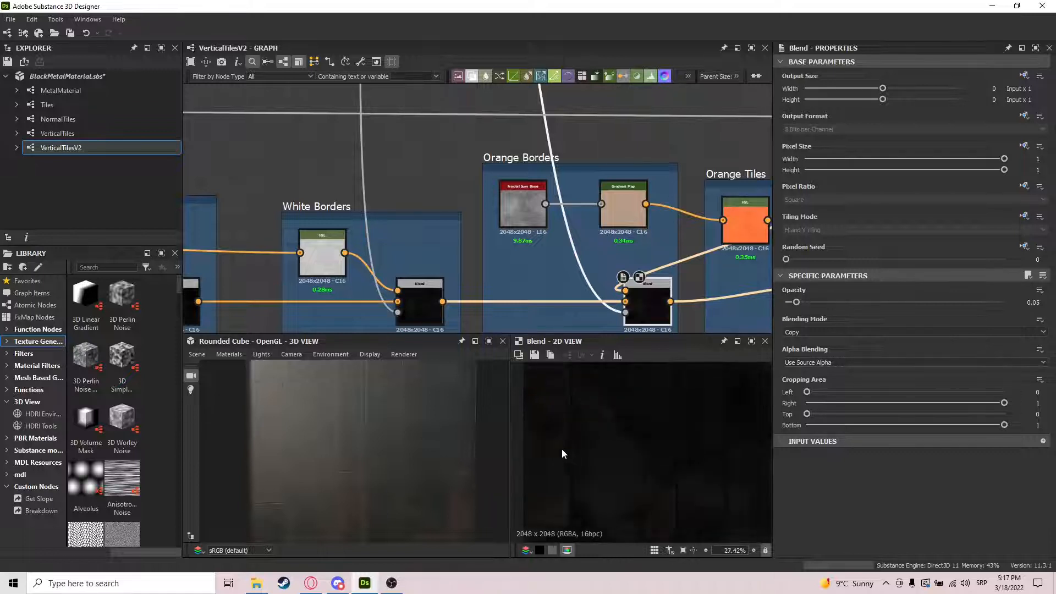
pyautogui.scroll(-2, 551, 428)
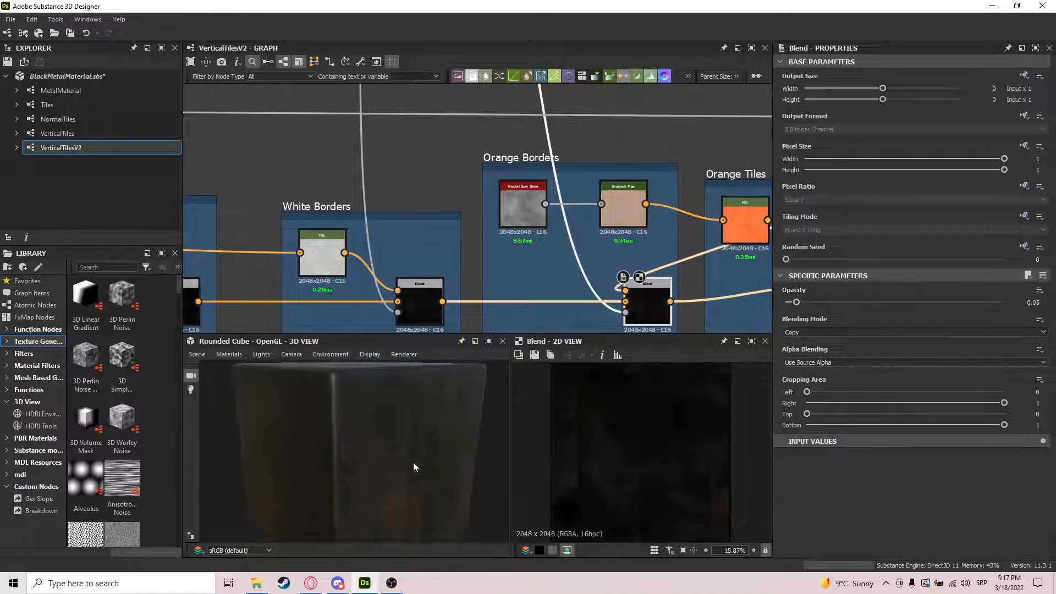
pyautogui.moveTo(377, 437); pyautogui.dragTo(344, 459)
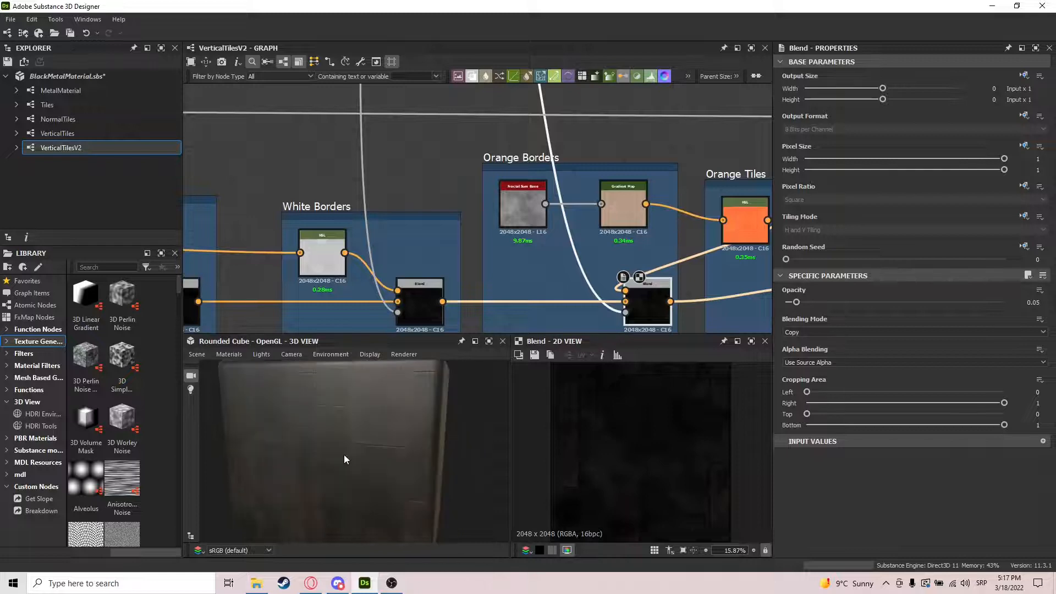
# Trace the Orange Borders mask back to its source group and preview its Tile Sampler, Auto Levels and Blur HQ Grayscale nodes
pyautogui.scroll(-3, 536, 242)
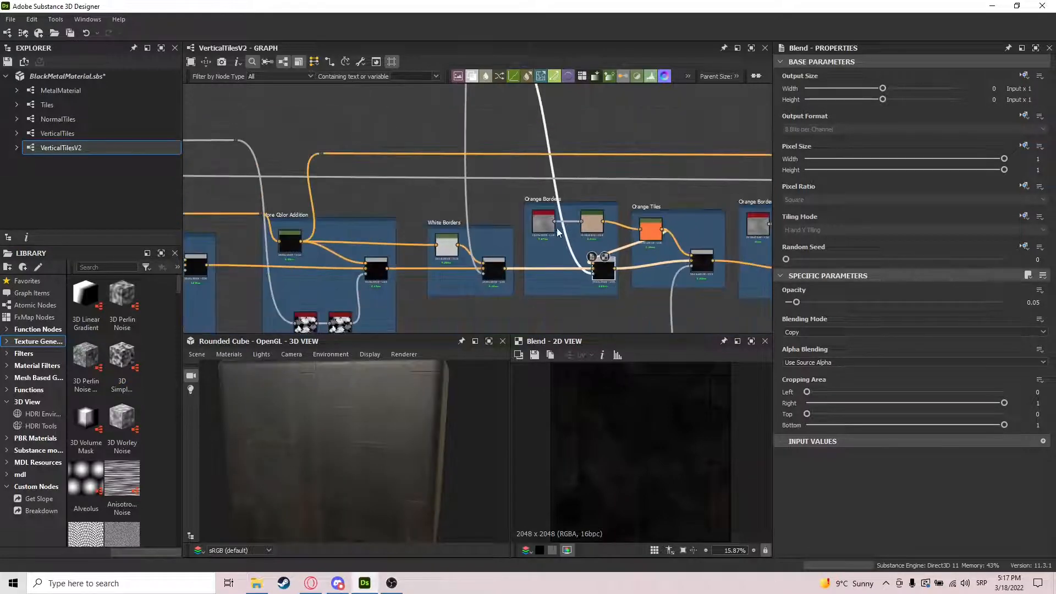
pyautogui.scroll(-4, 520, 186)
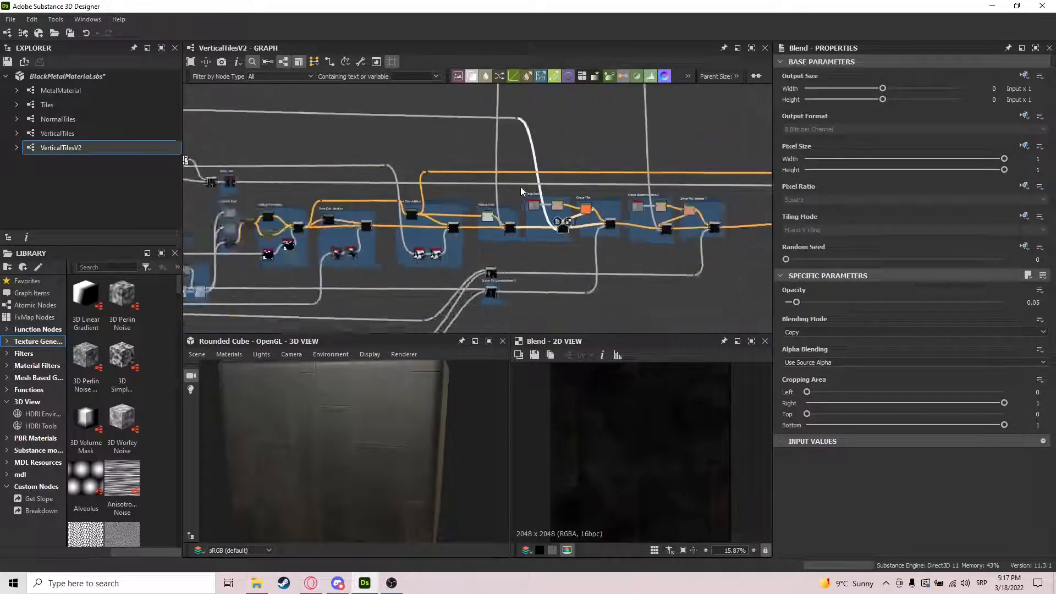
pyautogui.moveTo(520, 186); pyautogui.dragTo(603, 310, button='middle')
pyautogui.moveTo(381, 212); pyautogui.dragTo(583, 201, button='middle')
pyautogui.scroll(5, 462, 215)
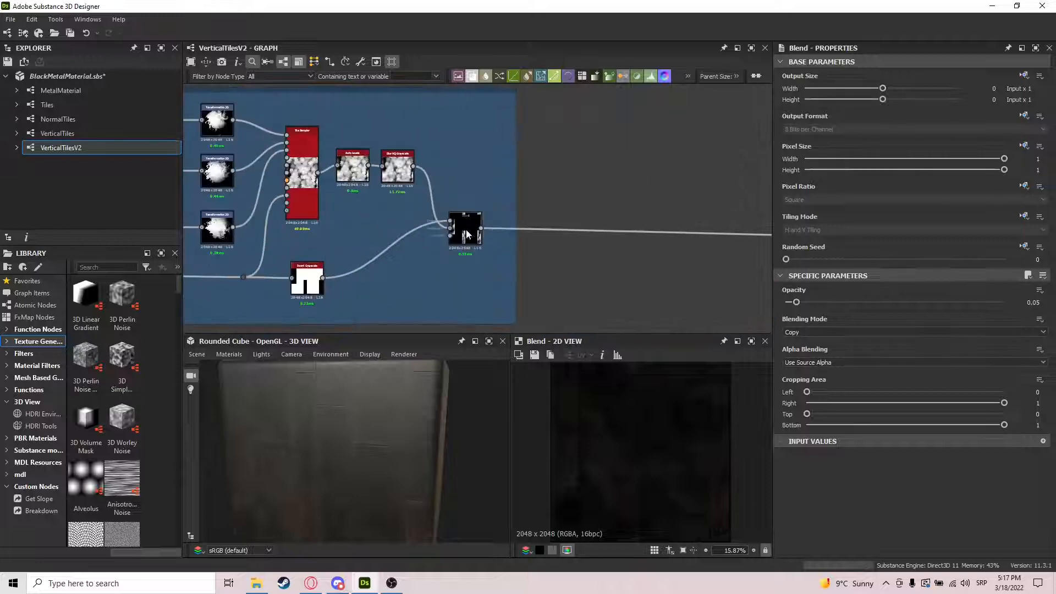
pyautogui.moveTo(342, 189); pyautogui.dragTo(469, 200, button='middle')
pyautogui.doubleClick(423, 188)
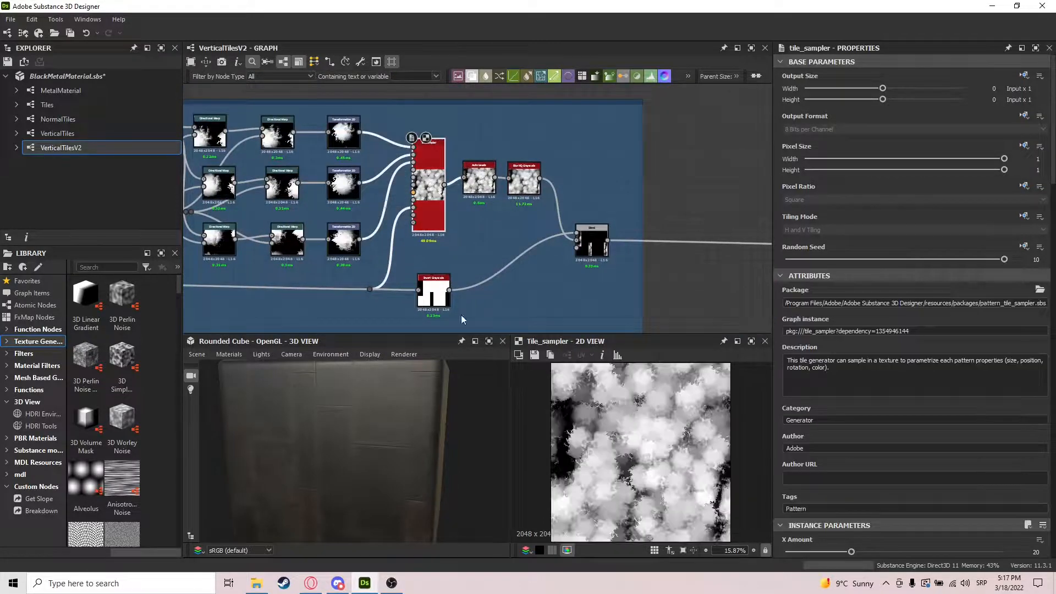
pyautogui.moveTo(397, 193); pyautogui.dragTo(451, 204, button='middle')
pyautogui.doubleClick(530, 192)
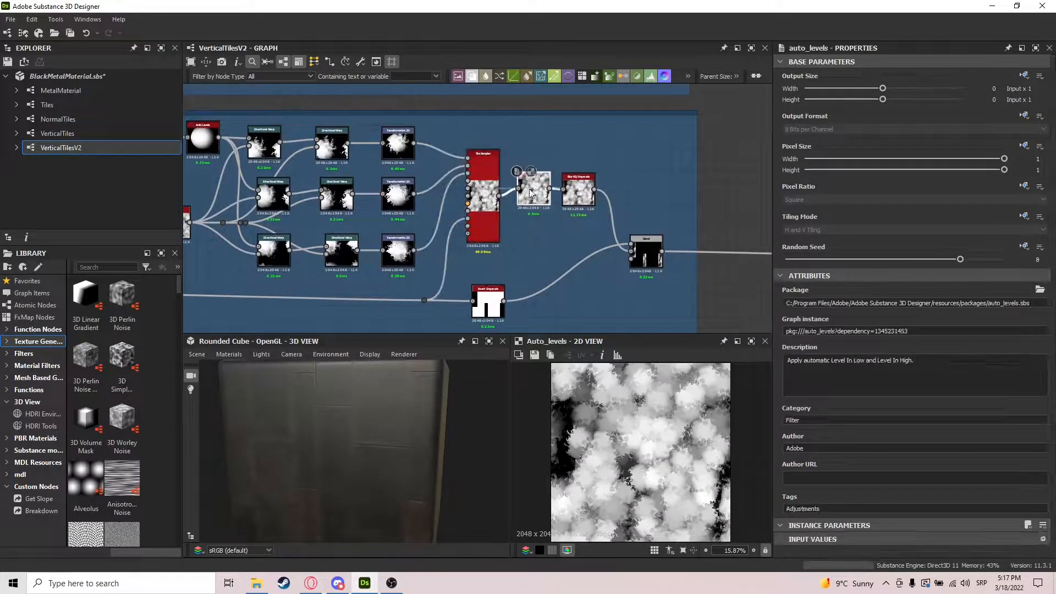
pyautogui.doubleClick(566, 196)
# Preview the Invert Grayscale node below the Tile Sampler and follow its input back to the Full Orange Tiles frame
pyautogui.moveTo(627, 294); pyautogui.dragTo(616, 250, button='middle')
pyautogui.scroll(3, 604, 254)
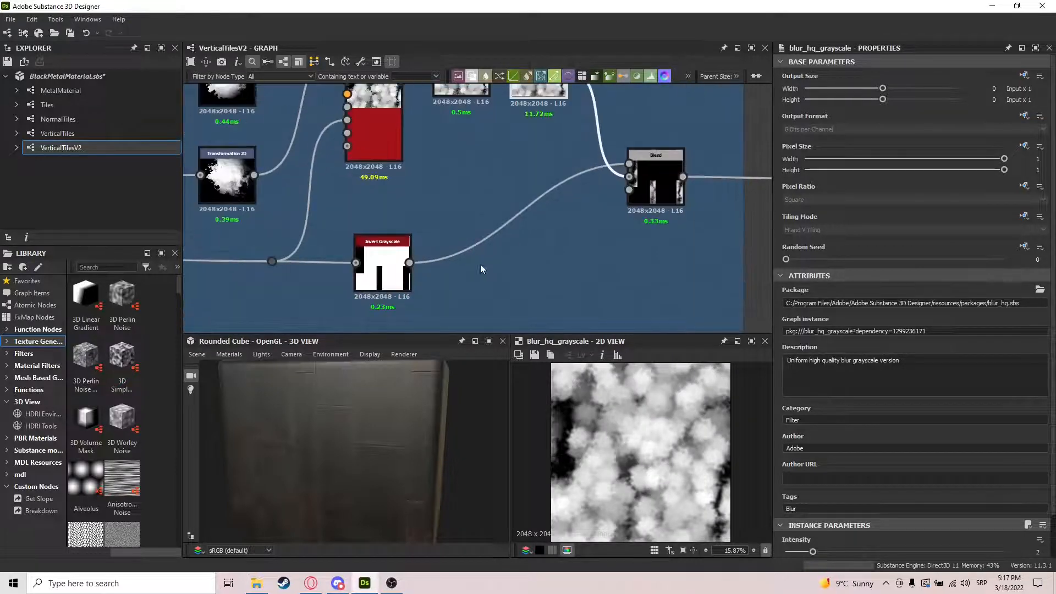
pyautogui.doubleClick(364, 267)
pyautogui.scroll(-6, 364, 267)
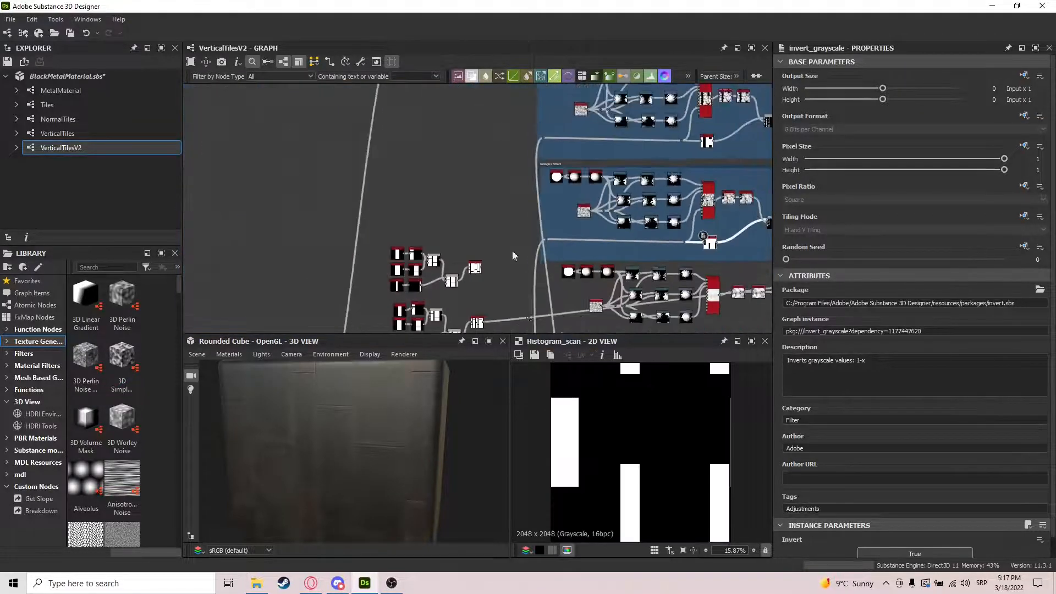
pyautogui.moveTo(544, 244); pyautogui.dragTo(551, 170, button='middle')
pyautogui.scroll(5, 534, 218)
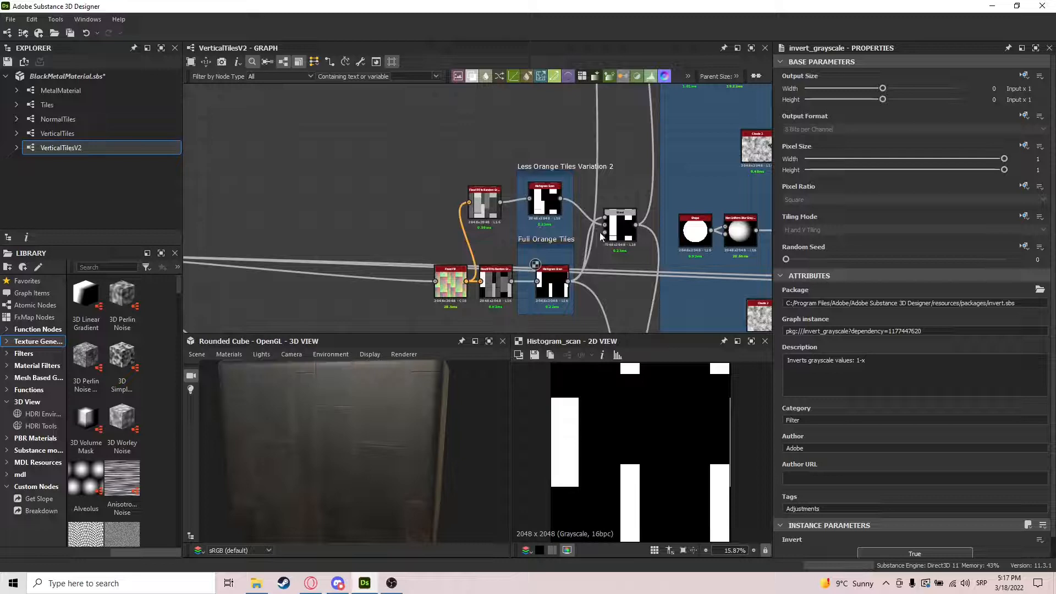
# Compare the Flood Fill to Random Grayscale output with the Histogram Scan in the Full Orange Tiles frame
pyautogui.moveTo(460, 247); pyautogui.dragTo(325, 232, button='middle')
pyautogui.scroll(-3, 661, 201)
pyautogui.doubleClick(416, 215)
pyautogui.scroll(7, 561, 223)
pyautogui.doubleClick(542, 215)
pyautogui.doubleClick(424, 233)
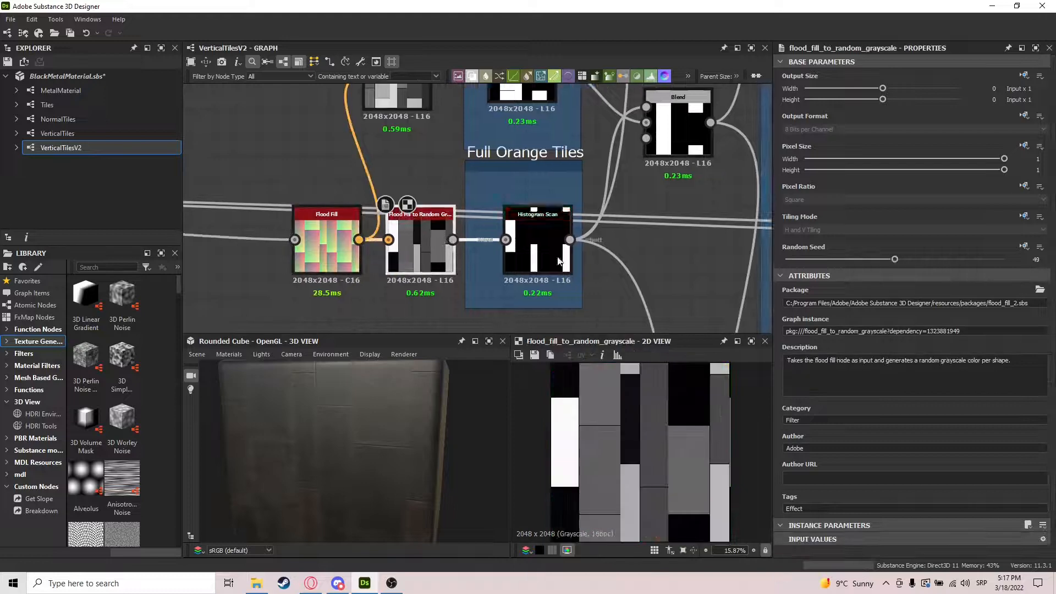
pyautogui.doubleClick(555, 239)
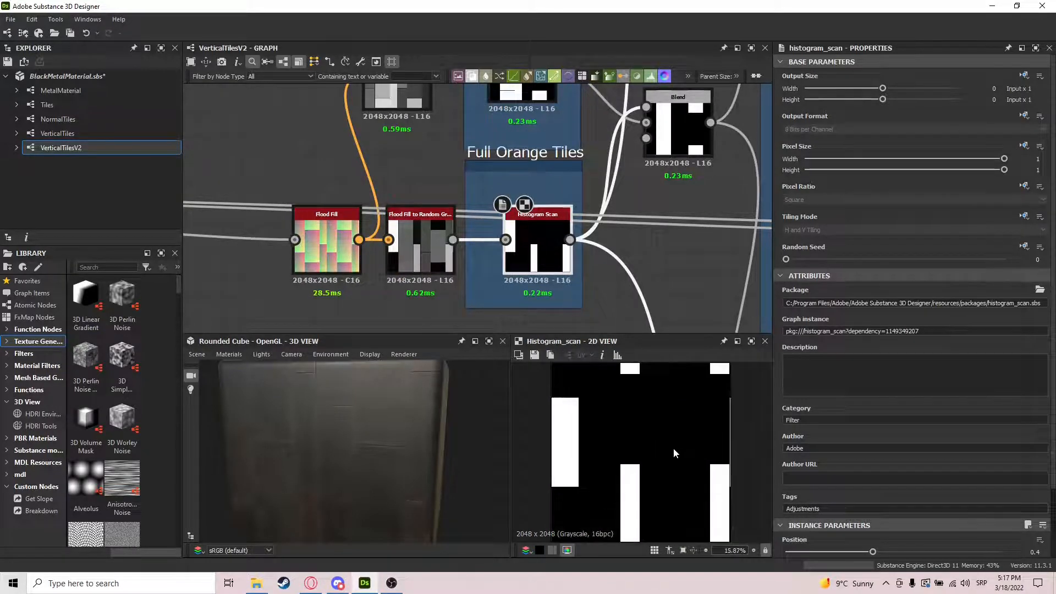
pyautogui.scroll(2, 731, 465)
pyautogui.scroll(-2, 737, 465)
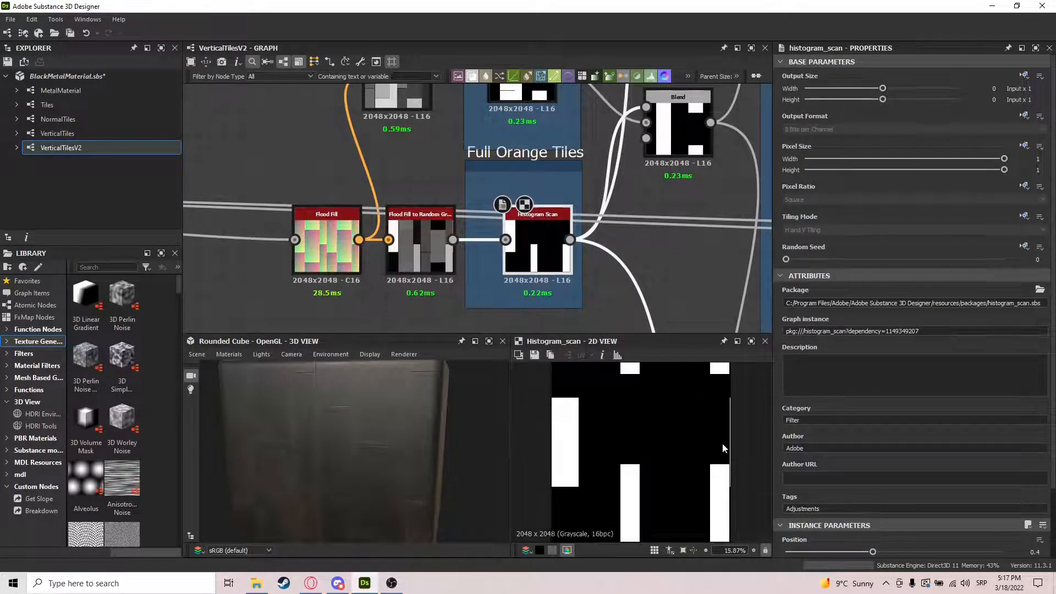
# Return to the Orange Borders mask group and preview its final Subtract Blend
pyautogui.moveTo(694, 229); pyautogui.dragTo(629, 309, button='middle')
pyautogui.scroll(-4, 627, 240)
pyautogui.scroll(-3, 626, 240)
pyautogui.moveTo(626, 240); pyautogui.dragTo(577, 314, button='middle')
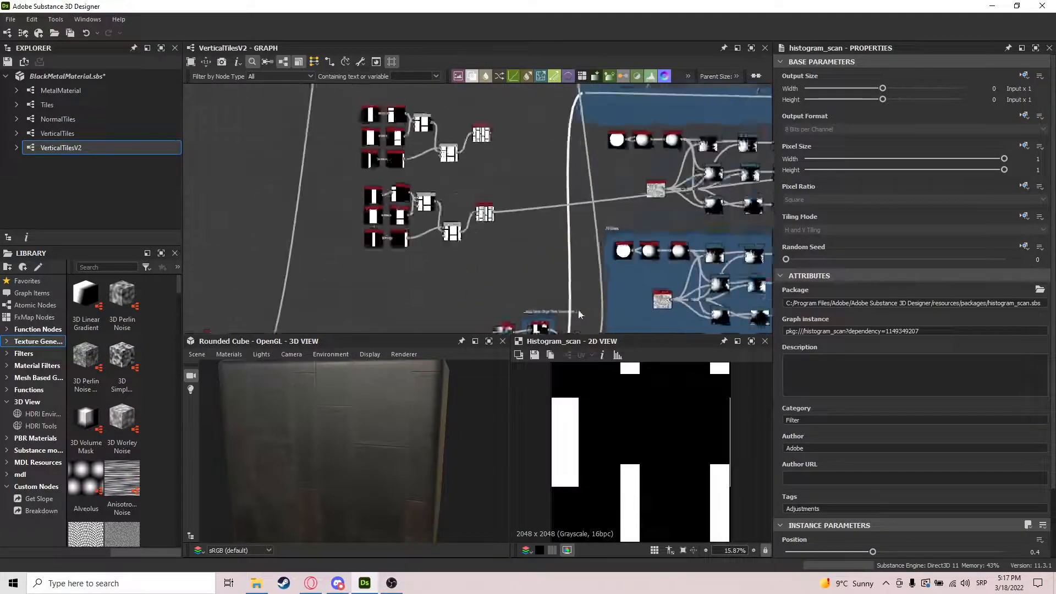
pyautogui.scroll(-1, 697, 150)
pyautogui.moveTo(697, 150); pyautogui.dragTo(428, 284, button='middle')
pyautogui.scroll(6, 511, 238)
pyautogui.doubleClick(564, 248)
pyautogui.moveTo(696, 218); pyautogui.dragTo(462, 260, button='middle')
pyautogui.doubleClick(577, 236)
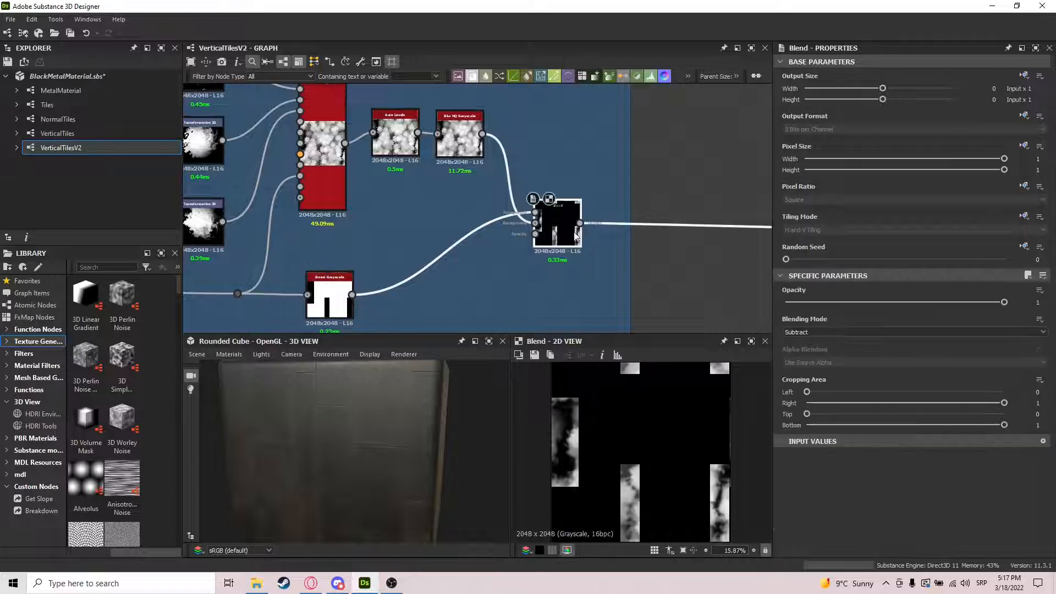
# Compare the Blur HQ Grayscale with the Subtract Blend, then examine the masked tiles up close and the cube
pyautogui.doubleClick(463, 140)
pyautogui.doubleClick(558, 226)
pyautogui.scroll(5, 562, 414)
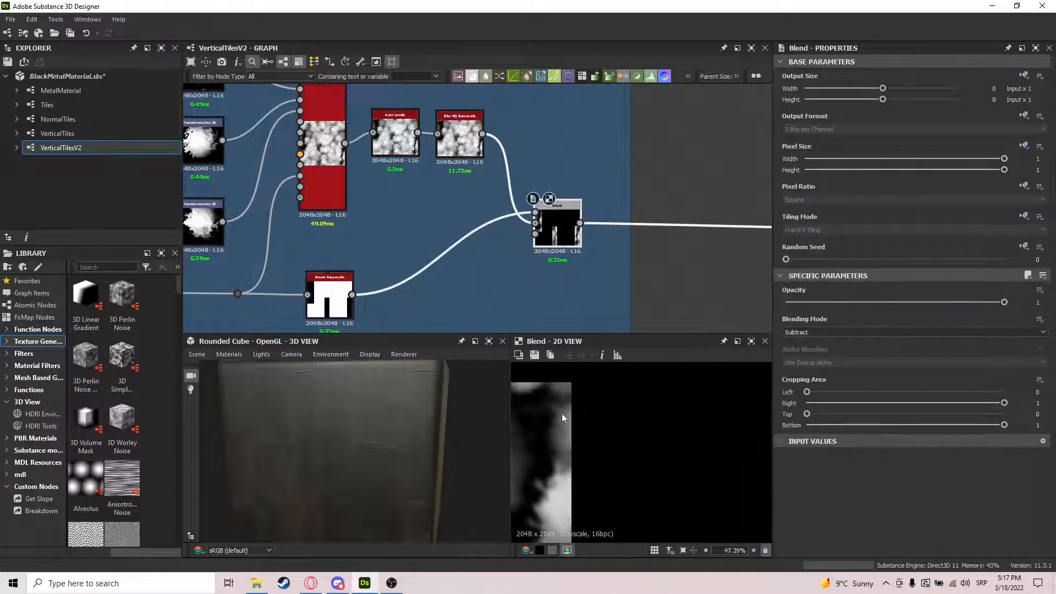
pyautogui.scroll(-6, 561, 413)
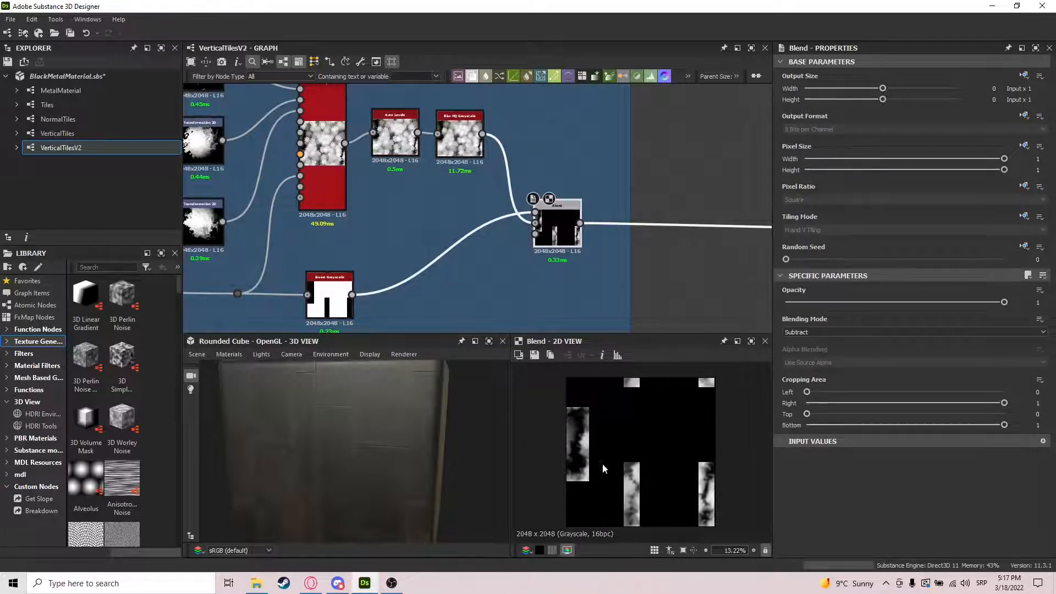
pyautogui.moveTo(385, 439); pyautogui.dragTo(354, 382)
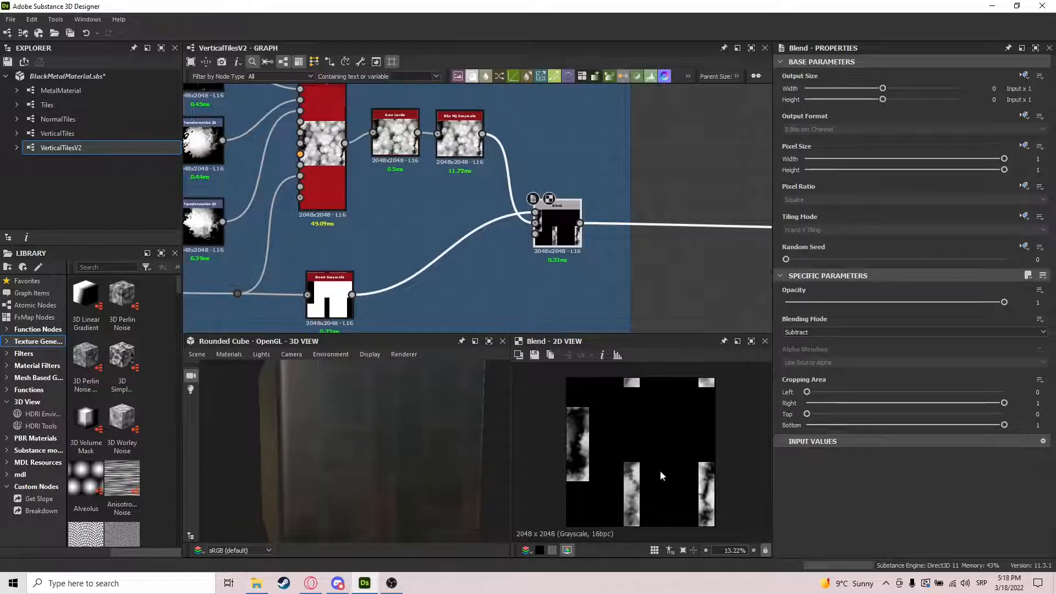
# Go back to the Orange Borders frame and preview its Blend with the mask applied
pyautogui.scroll(-3, 671, 319)
pyautogui.moveTo(672, 319); pyautogui.dragTo(537, 275, button='middle')
pyautogui.moveTo(682, 328); pyautogui.dragTo(513, 317, button='middle')
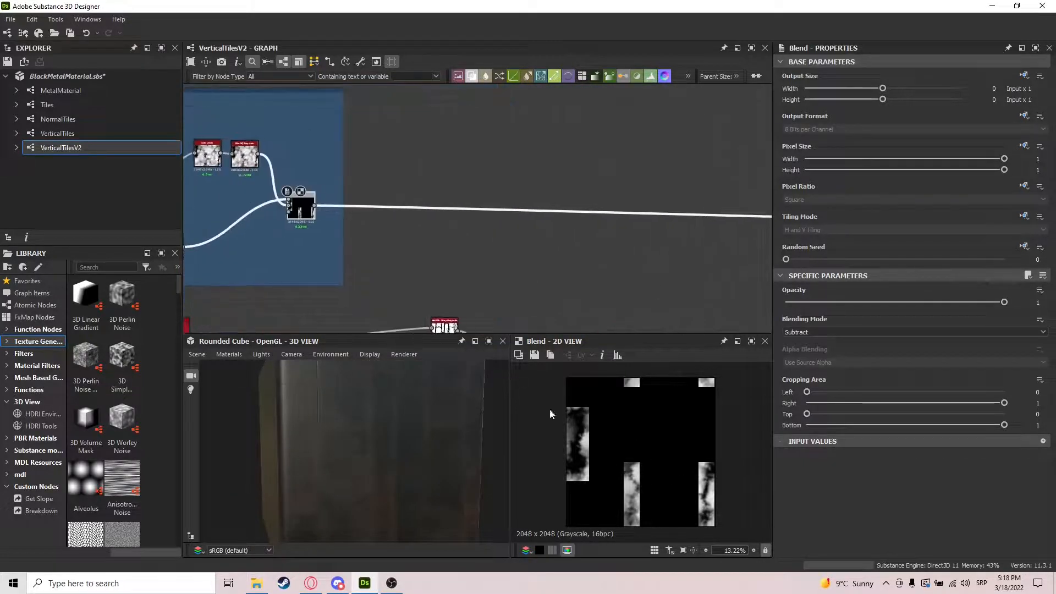
pyautogui.scroll(-4, 700, 303)
pyautogui.moveTo(700, 303); pyautogui.dragTo(487, 253, button='middle')
pyautogui.scroll(4, 488, 253)
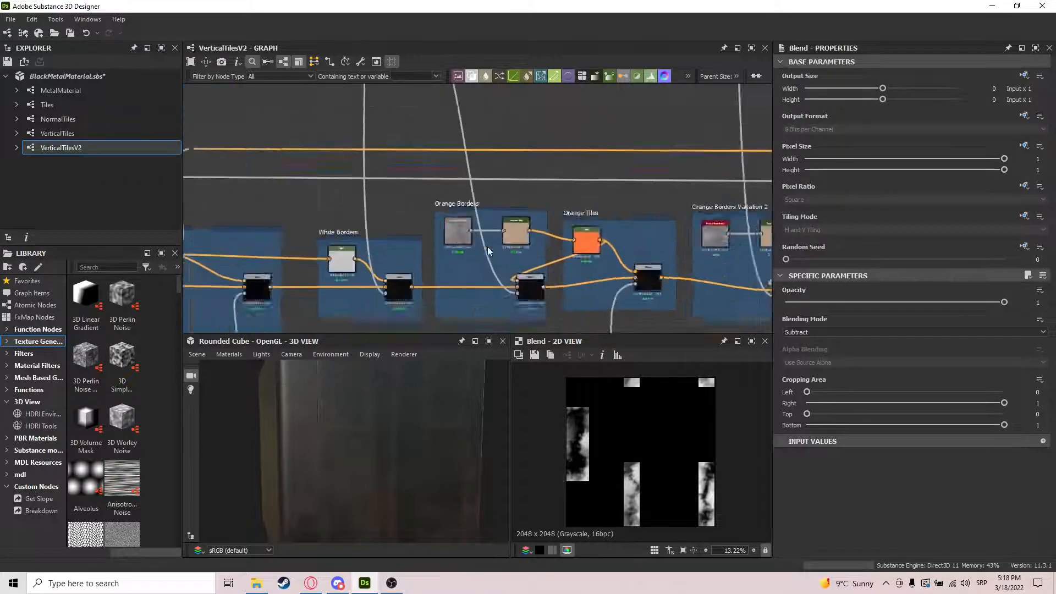
pyautogui.scroll(5, 510, 268)
pyautogui.doubleClick(559, 309)
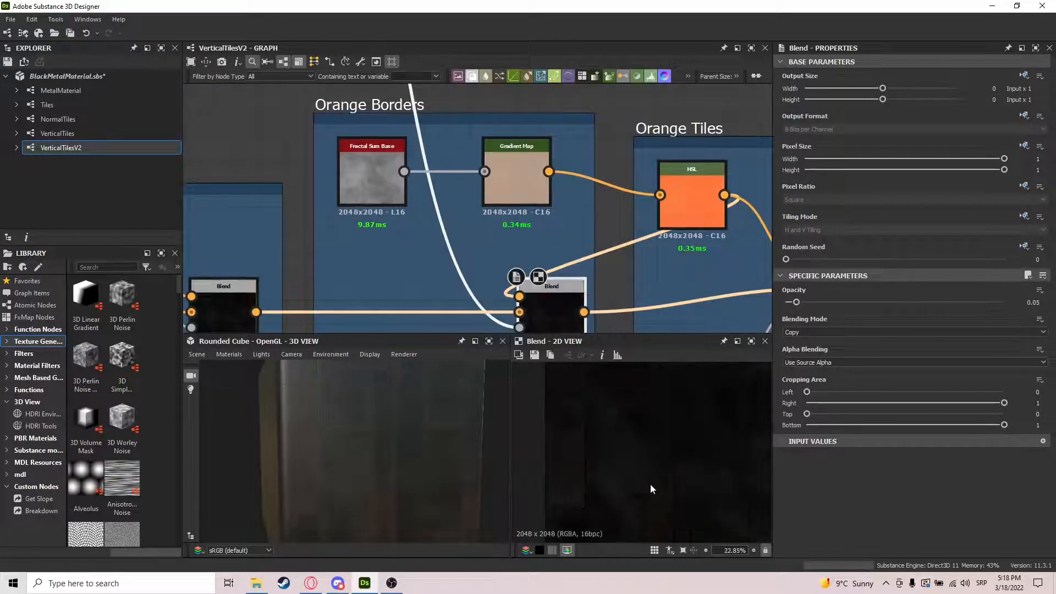
pyautogui.scroll(1, 650, 483)
# Preview the Orange Tiles Blend and compare its tile colouring with the preceding Orange Borders Blend
pyautogui.moveTo(625, 287); pyautogui.dragTo(378, 266, button='middle')
pyautogui.doubleClick(599, 278)
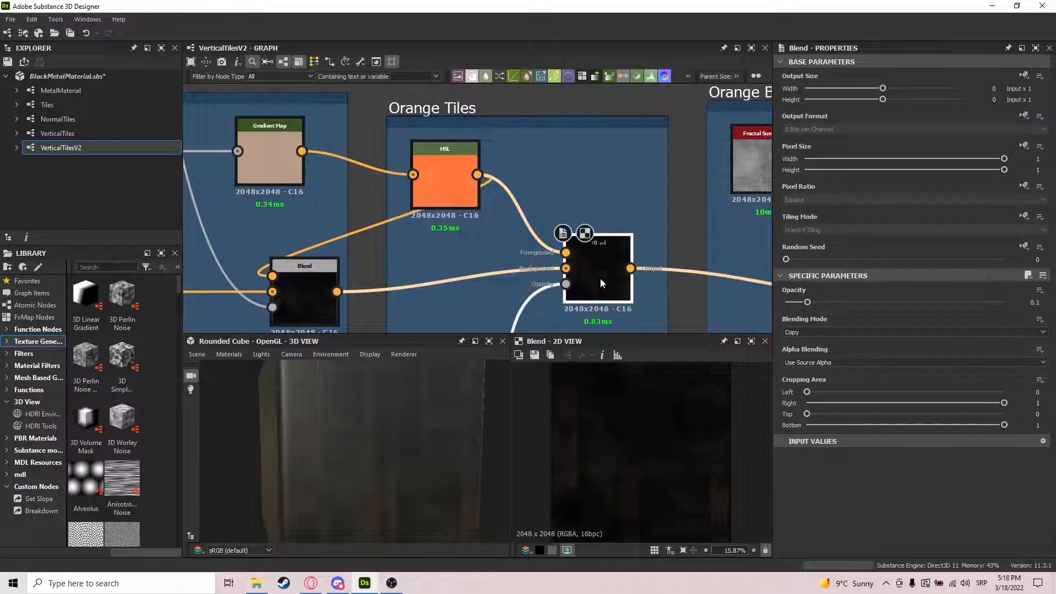
pyautogui.scroll(-1, 672, 441)
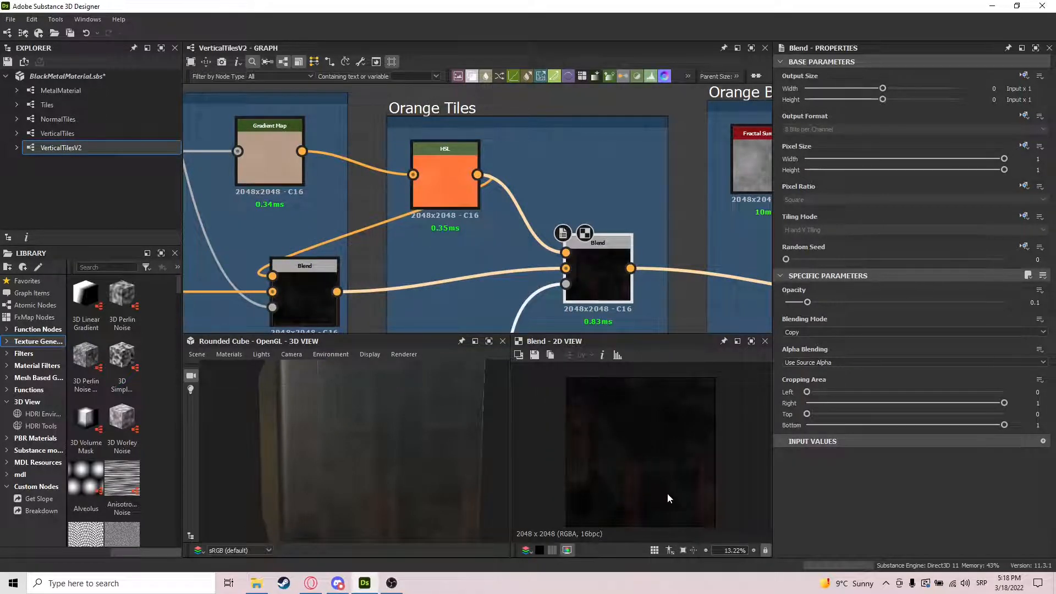
pyautogui.scroll(3, 655, 450)
pyautogui.scroll(-3, 658, 448)
pyautogui.scroll(4, 655, 468)
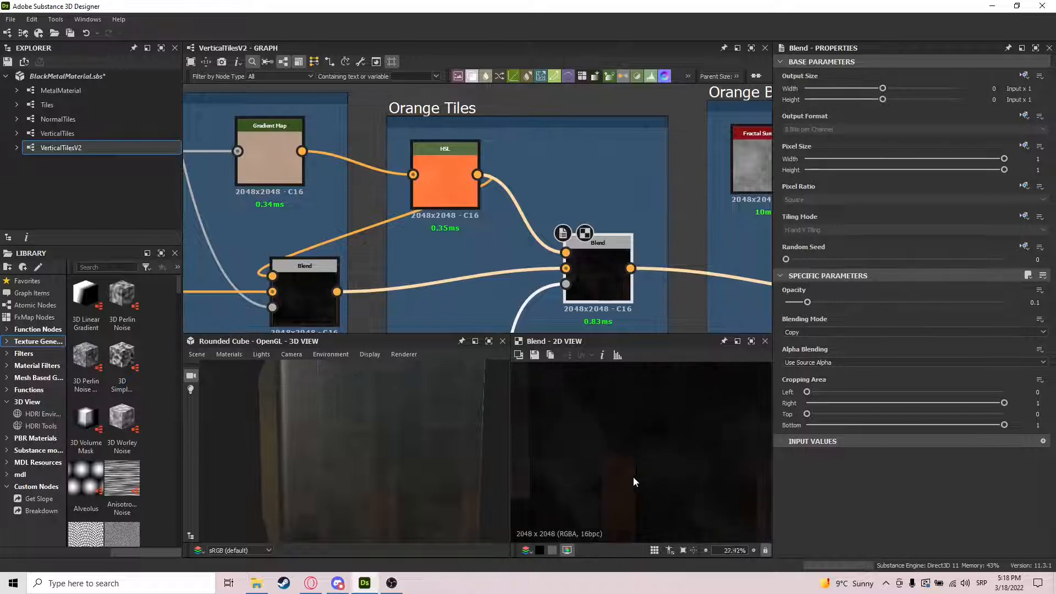
pyautogui.scroll(-3, 632, 482)
pyautogui.click(316, 292)
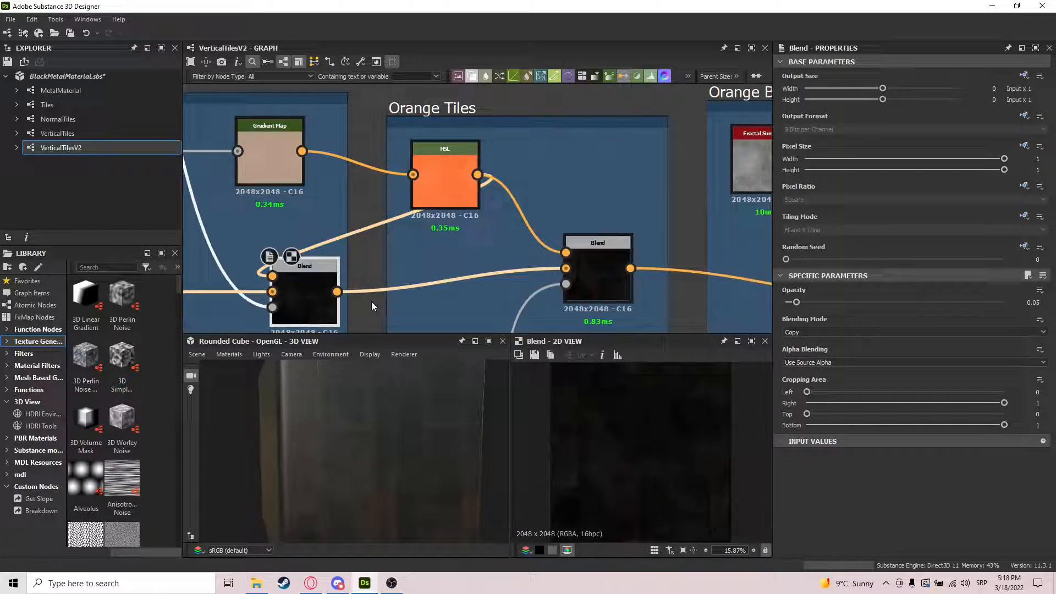
pyautogui.click(622, 278)
pyautogui.scroll(2, 565, 427)
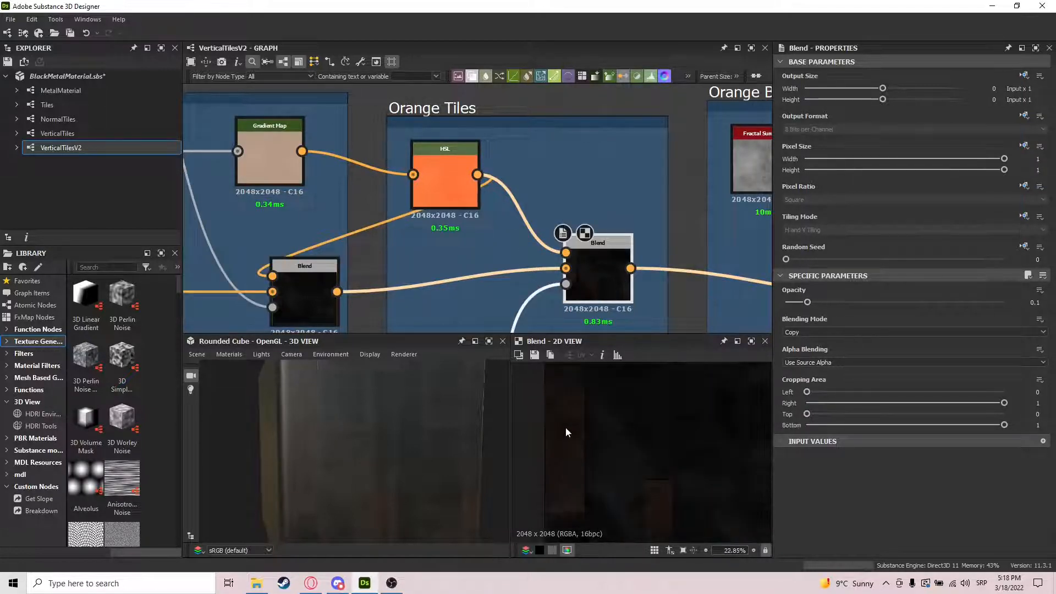
# Preview the Blend nodes of the Orange Borders Variation 2 and Orange Tiles Variation 2 frames
pyautogui.moveTo(649, 247); pyautogui.dragTo(418, 175, button='middle')
pyautogui.scroll(-2, 495, 188)
pyautogui.moveTo(504, 187); pyautogui.dragTo(459, 274, button='middle')
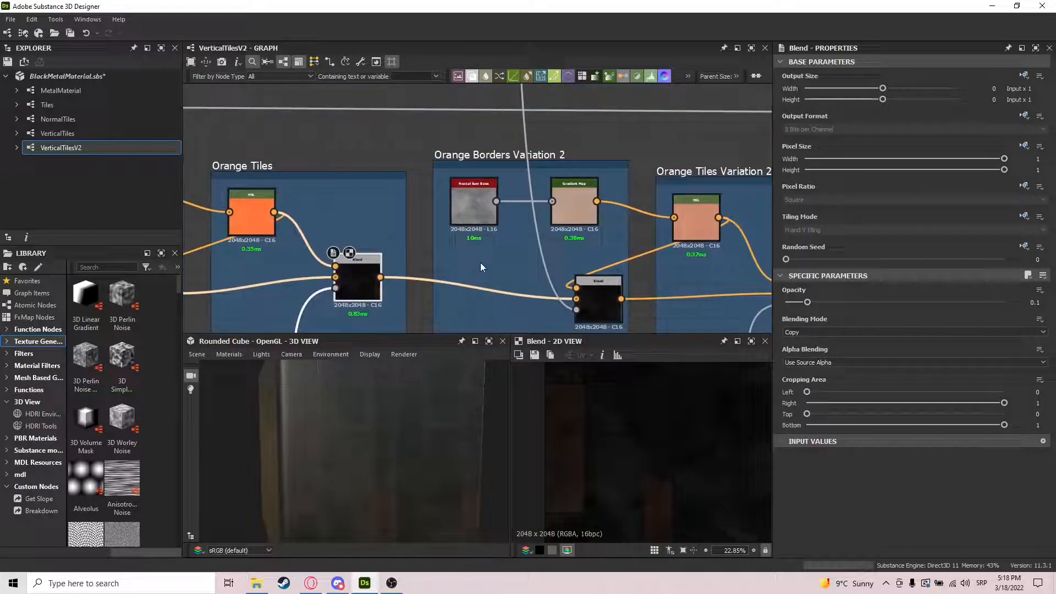
pyautogui.doubleClick(602, 297)
pyautogui.scroll(-2, 649, 398)
pyautogui.moveTo(533, 296); pyautogui.dragTo(448, 281, button='middle')
pyautogui.scroll(-3, 448, 281)
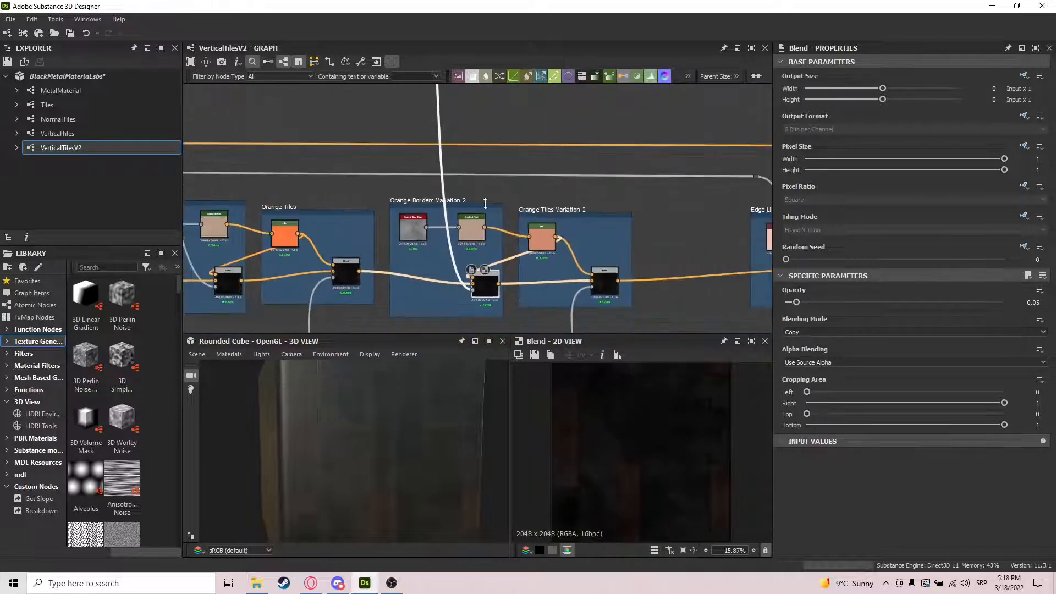
pyautogui.scroll(3, 595, 440)
pyautogui.scroll(-3, 615, 456)
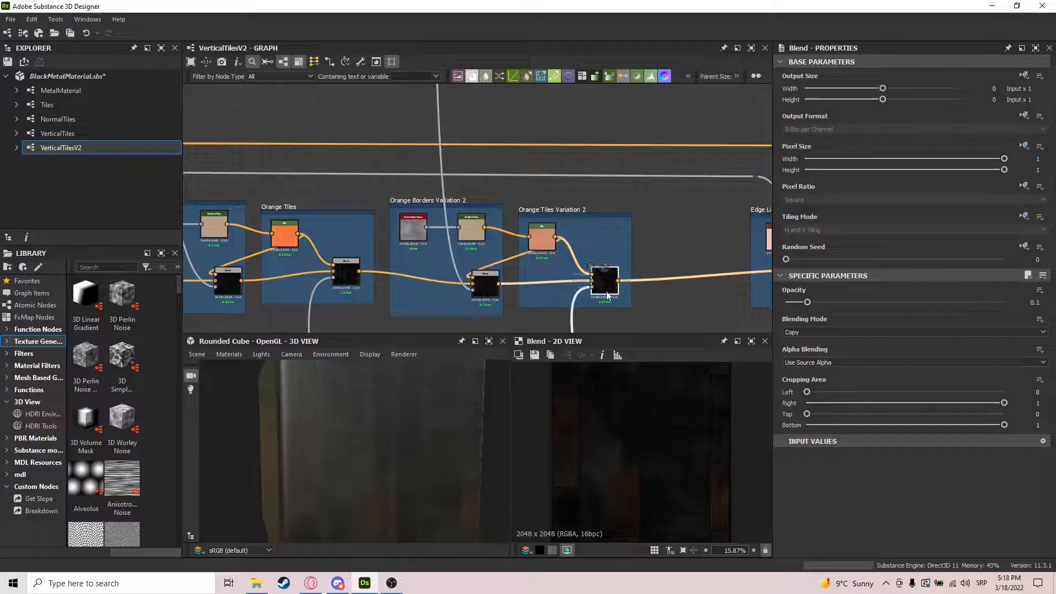
# Look over the mask groups feeding the second variation and compare the Orange Tiles Variation 2 Blend with the Orange Borders Variation 2 Blend
pyautogui.scroll(-6, 564, 291)
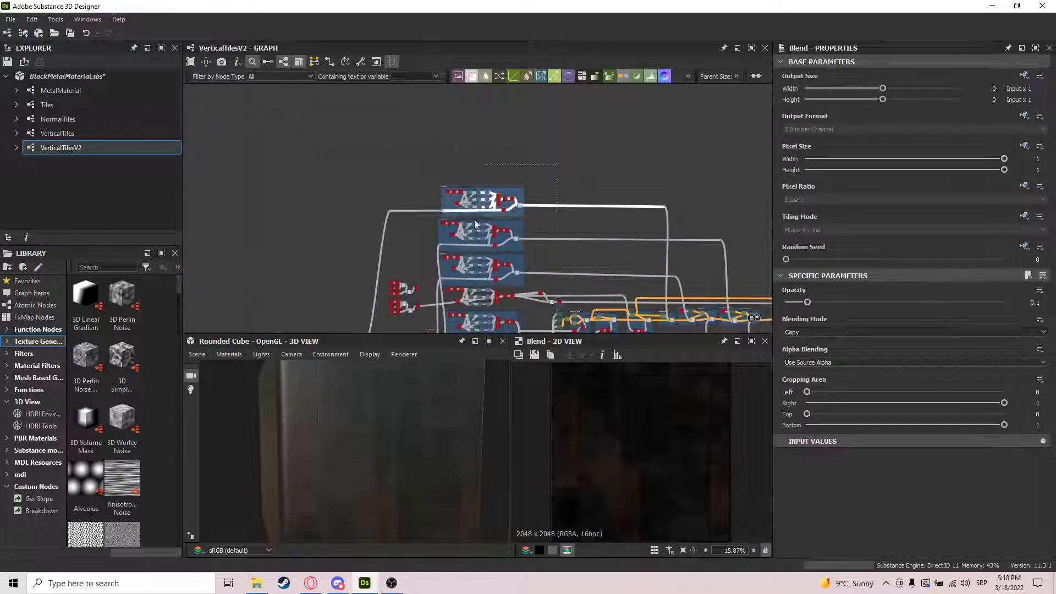
pyautogui.scroll(5, 487, 232)
pyautogui.scroll(5, 504, 196)
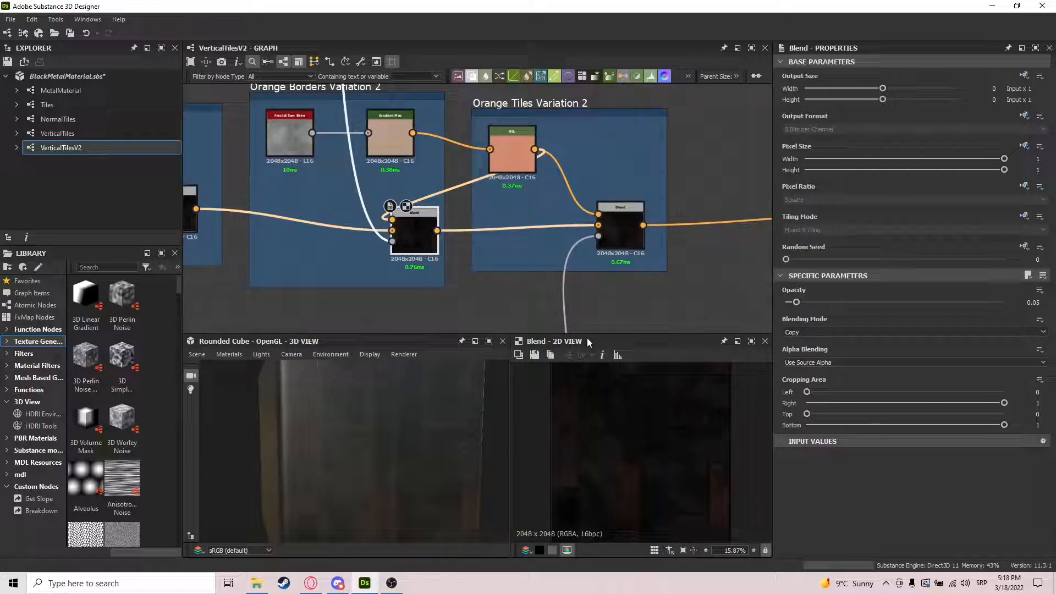
pyautogui.doubleClick(612, 222)
pyautogui.doubleClick(418, 235)
pyautogui.click(631, 236)
pyautogui.moveTo(424, 237); pyautogui.dragTo(538, 213, button='middle')
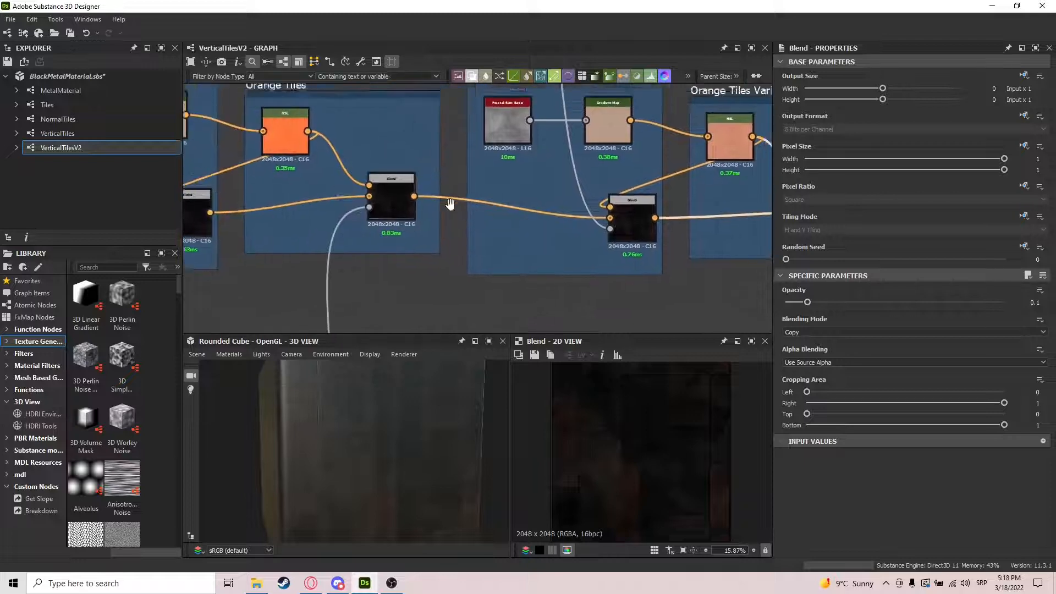
# Preview the Blend and the pink Uniform Color in the Edge Lining frame
pyautogui.scroll(-5, 450, 205)
pyautogui.moveTo(682, 211); pyautogui.dragTo(498, 234, button='middle')
pyautogui.scroll(5, 490, 237)
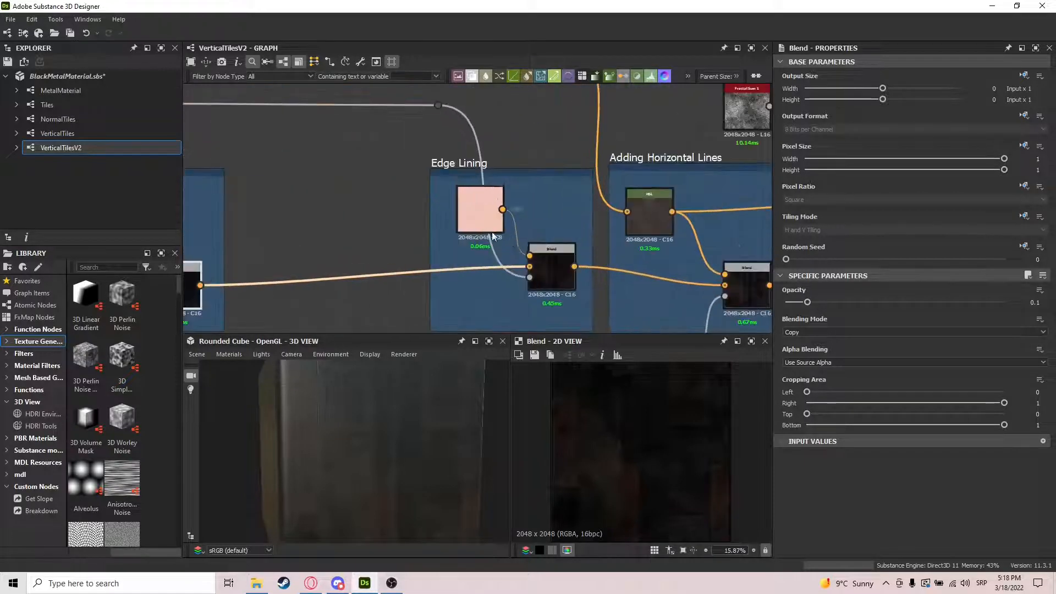
pyautogui.click(550, 268)
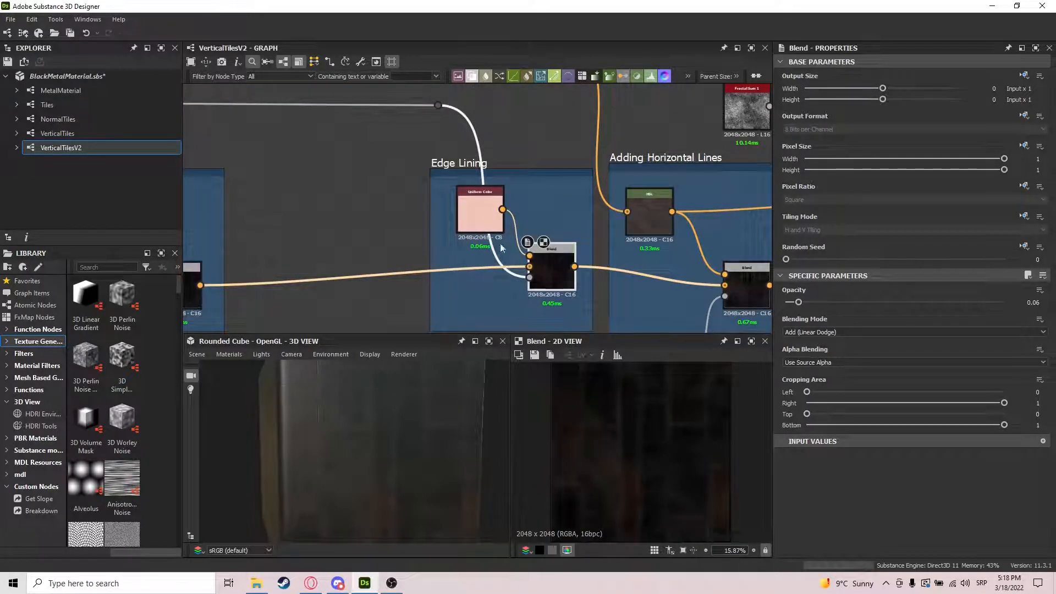
pyautogui.doubleClick(481, 212)
# Trace the edge lining mask back through the Edge Mask frame and preview the Tile Sampler that feeds it
pyautogui.scroll(-6, 494, 207)
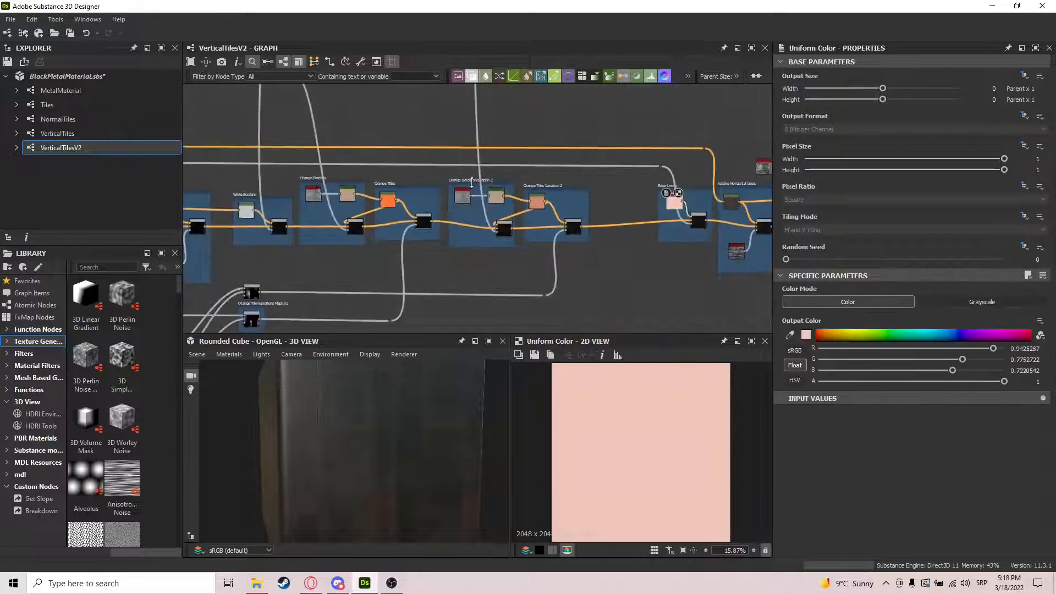
pyautogui.scroll(3, 461, 195)
pyautogui.moveTo(461, 195); pyautogui.dragTo(722, 215, button='middle')
pyautogui.moveTo(375, 184); pyautogui.dragTo(508, 192, button='middle')
pyautogui.scroll(6, 498, 203)
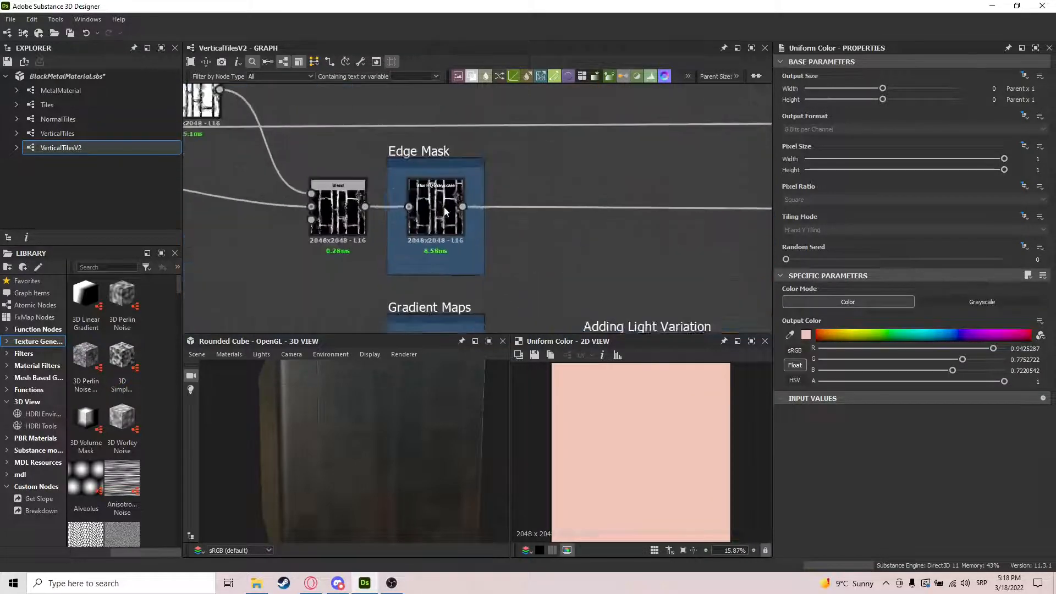
pyautogui.scroll(-3, 495, 202)
pyautogui.moveTo(325, 195); pyautogui.dragTo(480, 204, button='middle')
pyautogui.moveTo(212, 144); pyautogui.dragTo(484, 195, button='middle')
pyautogui.scroll(-1, 527, 189)
pyautogui.doubleClick(485, 215)
# Preview the Multi Directional Warp Grayscale node, shift it slightly upward, and follow its connections to the Blend before the Edge Mask
pyautogui.moveTo(660, 237); pyautogui.dragTo(463, 218, button='middle')
pyautogui.scroll(3, 520, 208)
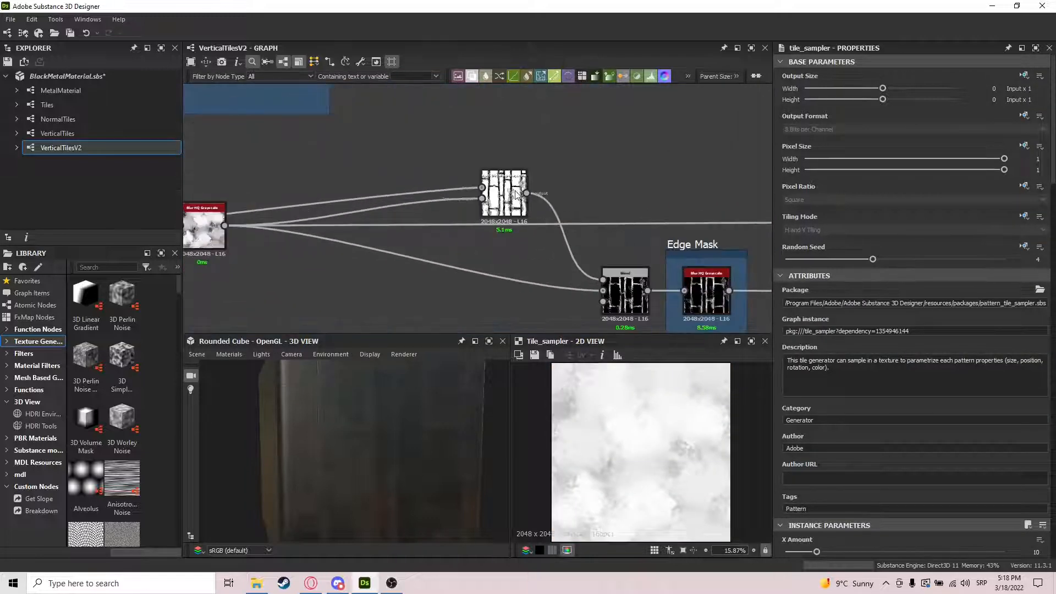
pyautogui.doubleClick(505, 199)
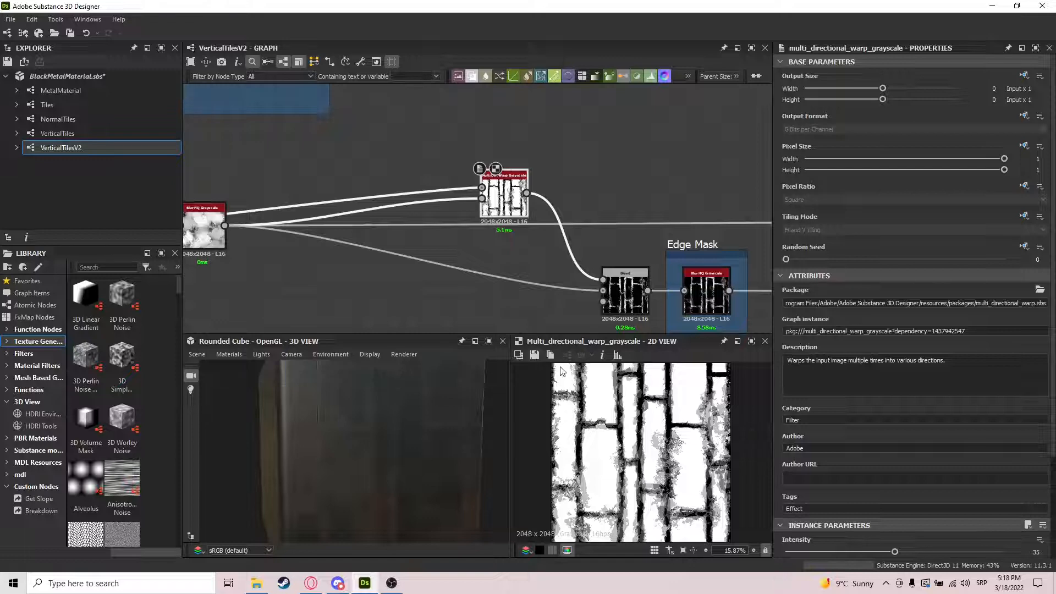
pyautogui.scroll(-3, 483, 246)
pyautogui.scroll(3, 378, 240)
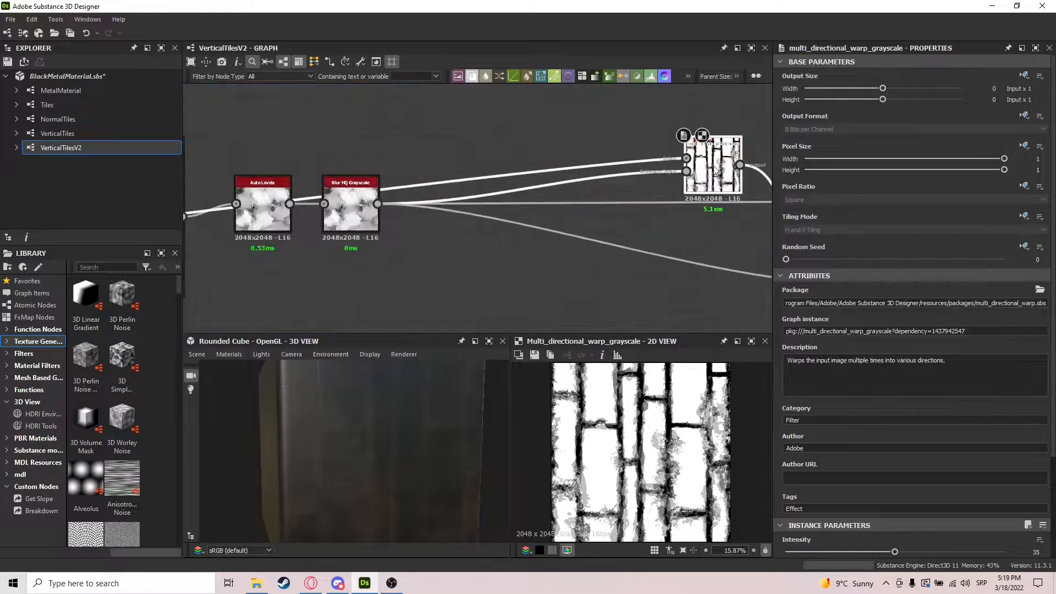
pyautogui.moveTo(717, 133); pyautogui.dragTo(715, 115)
pyautogui.moveTo(632, 220); pyautogui.dragTo(534, 187, button='middle')
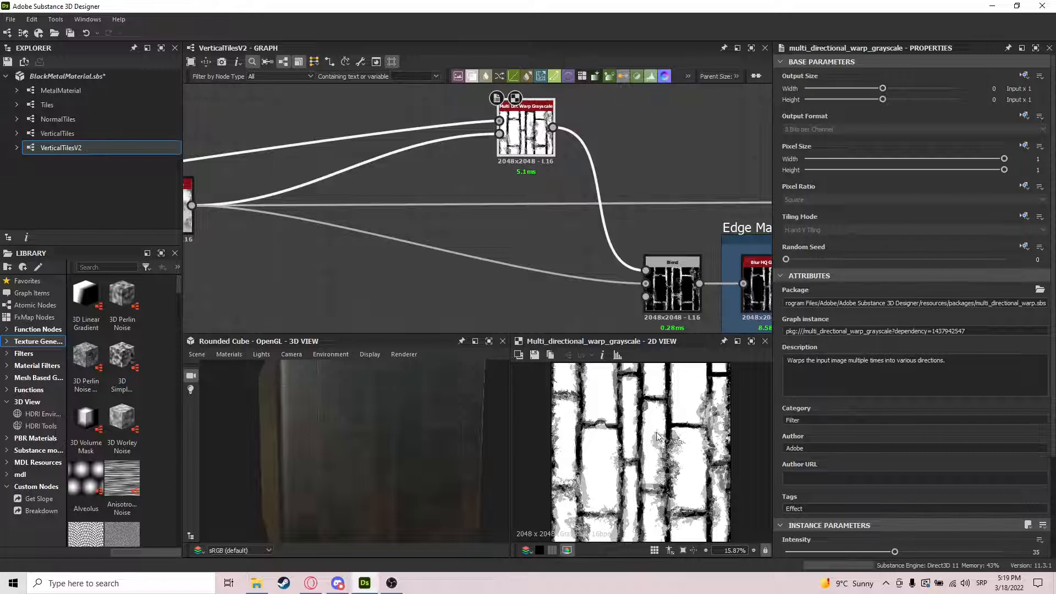
pyautogui.moveTo(568, 291); pyautogui.dragTo(511, 259, button='middle')
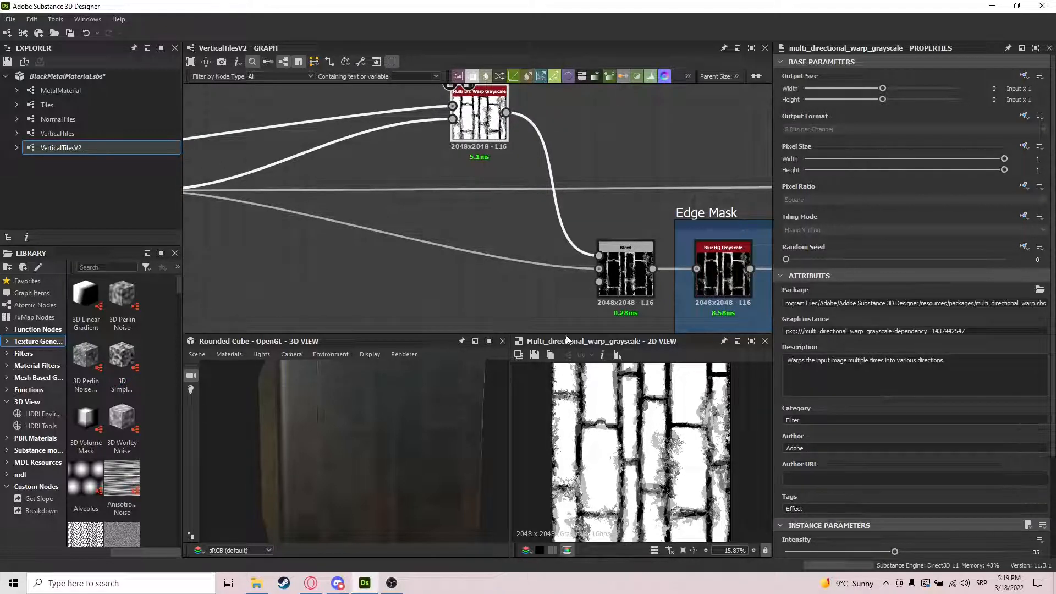
pyautogui.moveTo(449, 249); pyautogui.dragTo(534, 242, button='middle')
pyautogui.scroll(-1, 534, 242)
pyautogui.moveTo(404, 234); pyautogui.dragTo(459, 232, button='middle')
pyautogui.moveTo(683, 270); pyautogui.dragTo(637, 267, button='middle')
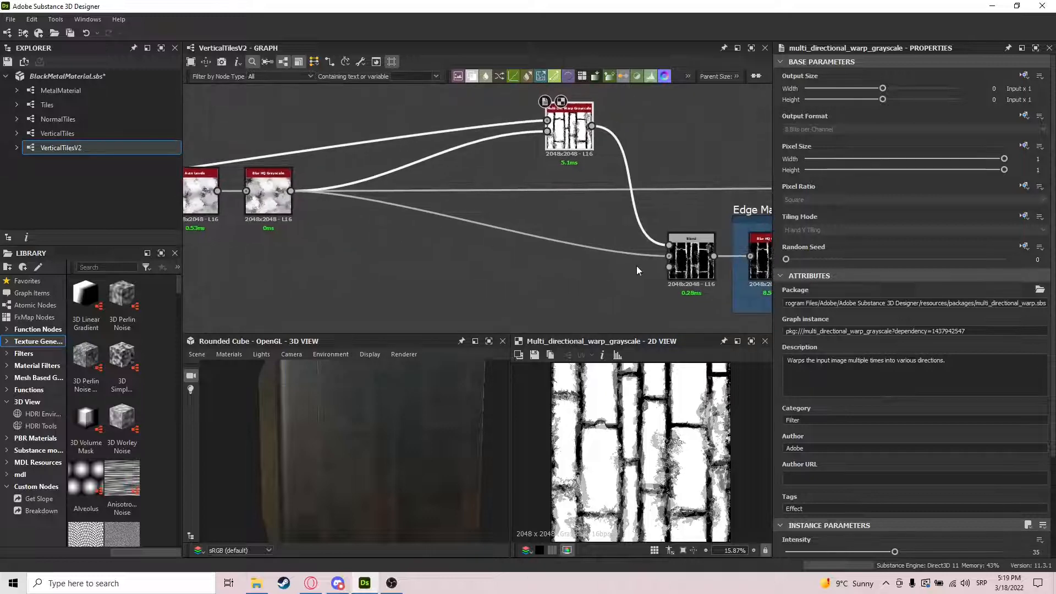
# Preview the Subtract Blend feeding the Edge Mask and inspect its edges up close
pyautogui.click(677, 267)
pyautogui.scroll(4, 637, 422)
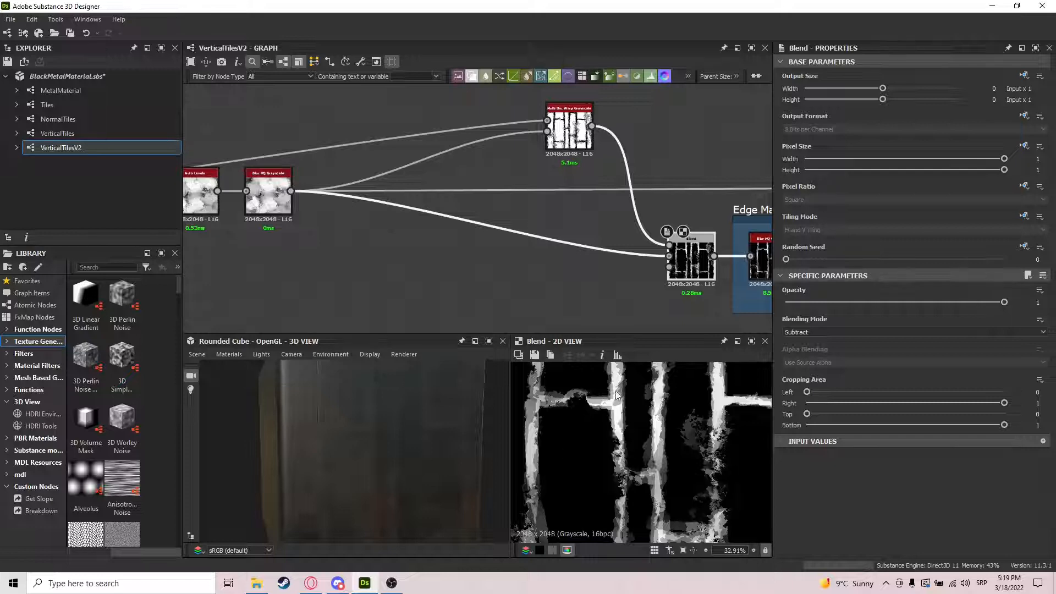
pyautogui.scroll(-3, 616, 395)
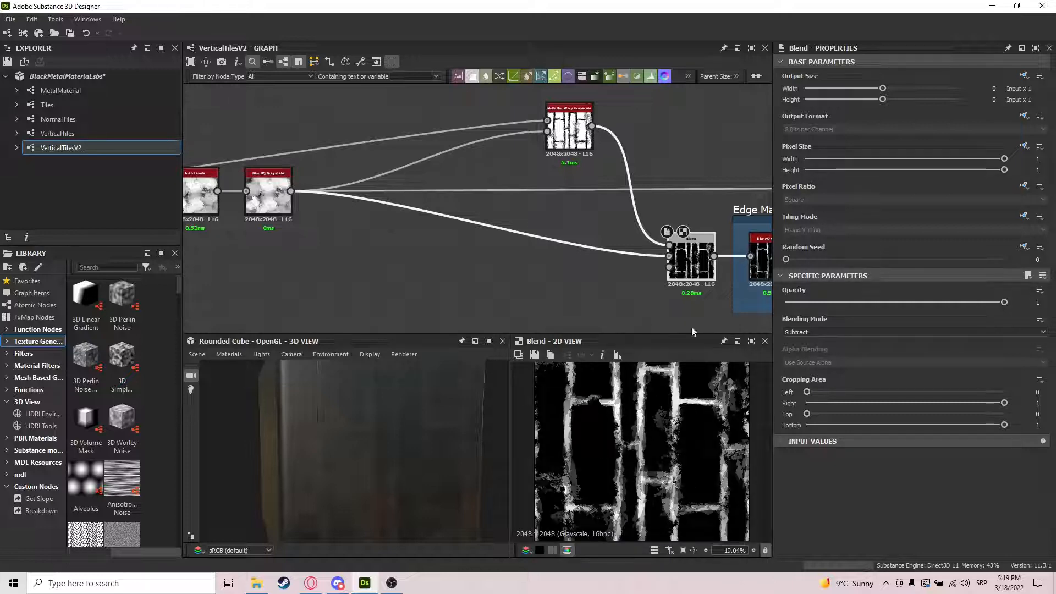
# Preview the Blur HQ Grayscale node in the Edge Mask frame and compare it with the unblurred Subtract Blend
pyautogui.moveTo(691, 331); pyautogui.dragTo(525, 317, button='middle')
pyautogui.click(610, 251)
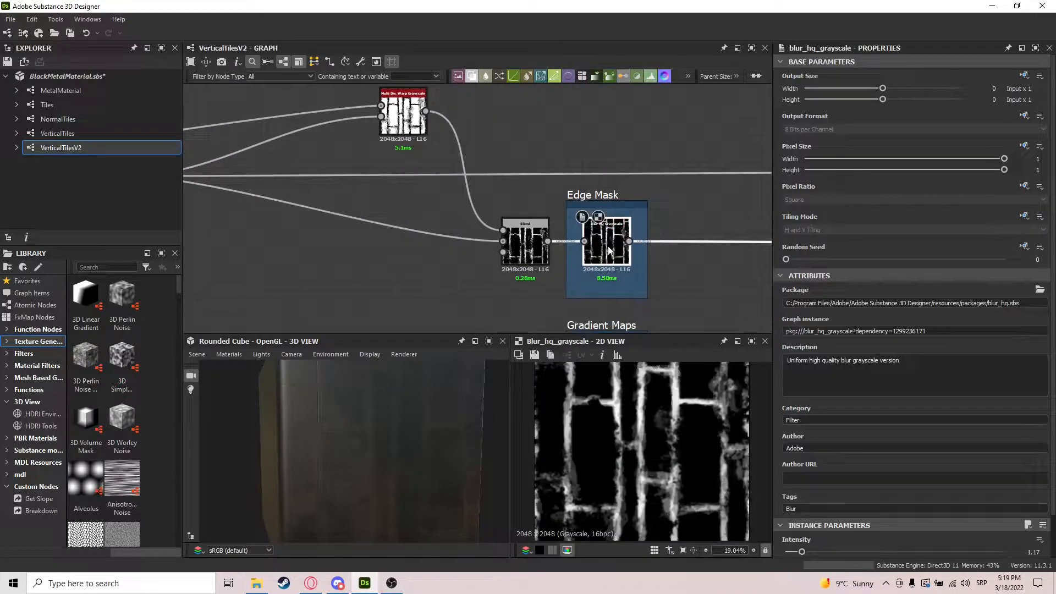
pyautogui.scroll(9, 632, 440)
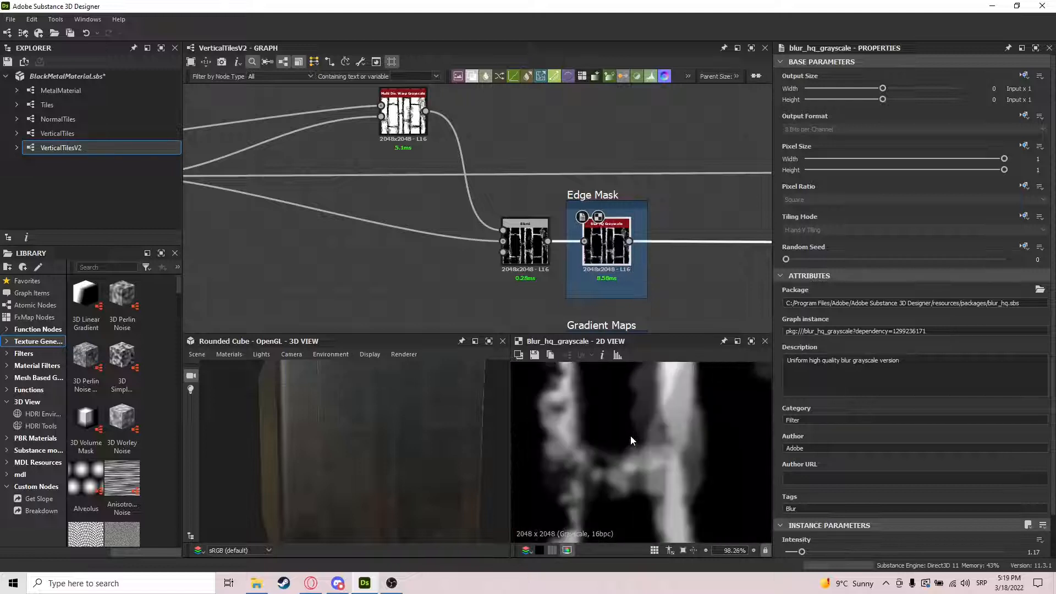
pyautogui.scroll(-2, 641, 427)
pyautogui.click(543, 275)
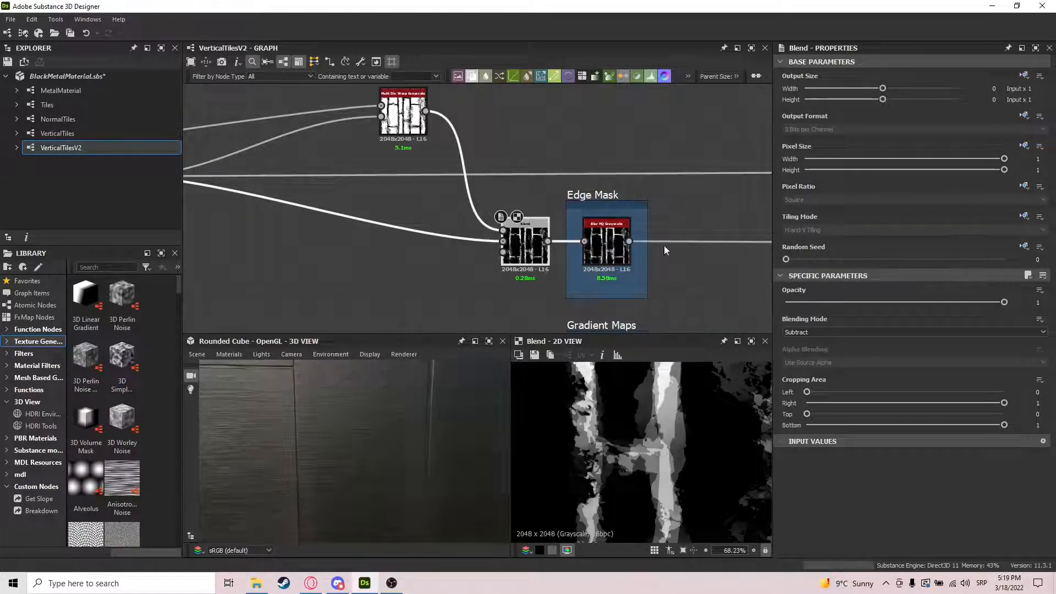
pyautogui.click(607, 242)
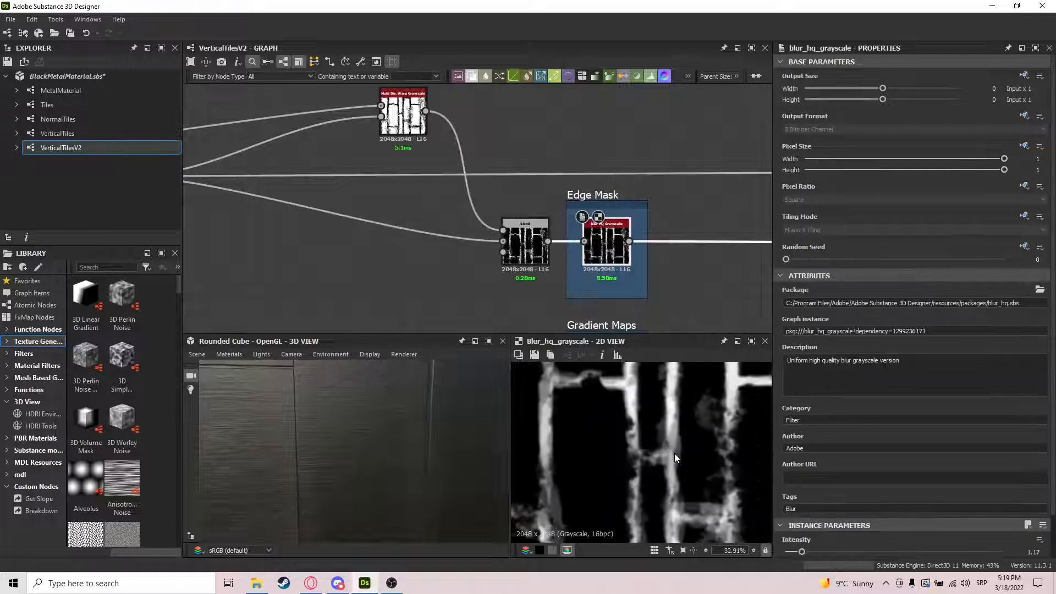
pyautogui.scroll(-4, 674, 455)
pyautogui.moveTo(672, 450); pyautogui.dragTo(665, 441, button='middle')
pyautogui.scroll(4, 664, 441)
# Follow the edge mask to the Edge Lining frame and compare its Blend with the Orange Tiles Variation 2 Blend
pyautogui.moveTo(644, 287); pyautogui.dragTo(455, 264, button='middle')
pyautogui.scroll(-4, 455, 264)
pyautogui.moveTo(632, 260); pyautogui.dragTo(435, 221, button='middle')
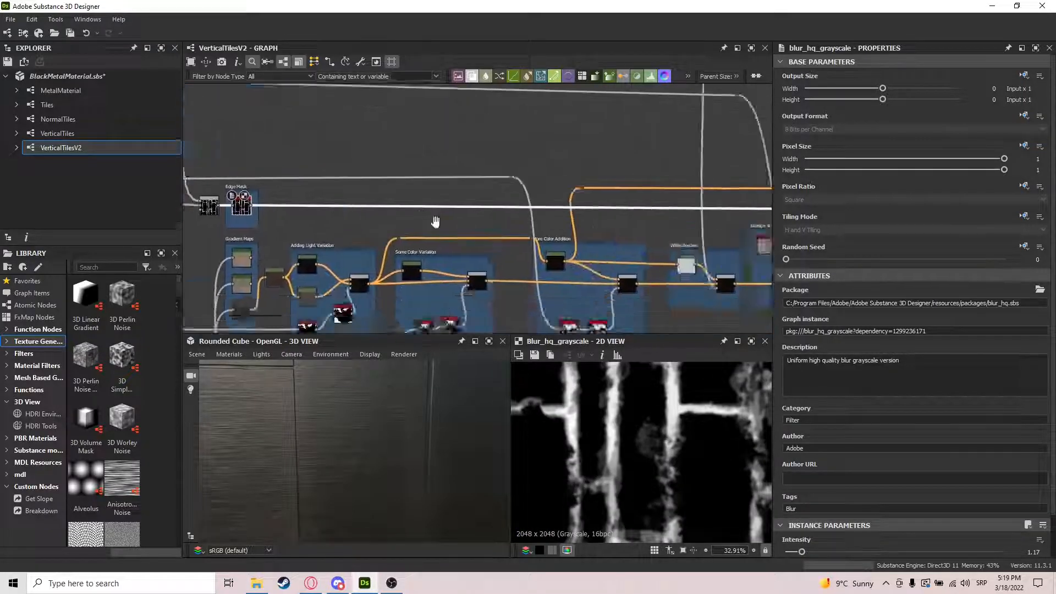
pyautogui.scroll(-4, 436, 222)
pyautogui.moveTo(566, 250); pyautogui.dragTo(350, 210, button='middle')
pyautogui.scroll(4, 474, 228)
pyautogui.moveTo(446, 187); pyautogui.dragTo(454, 247, button='middle')
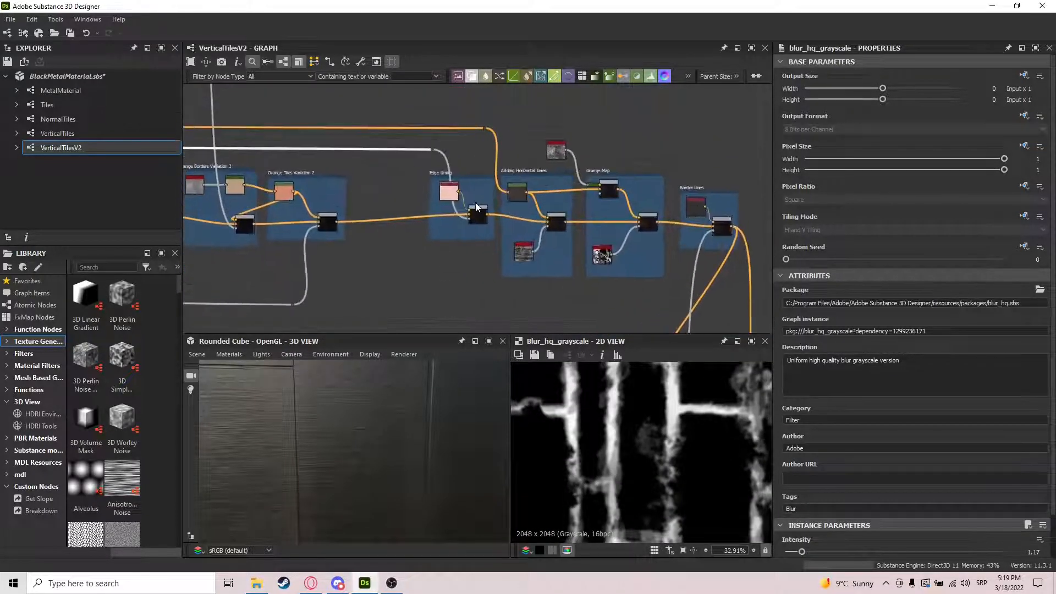
pyautogui.click(477, 208)
pyautogui.scroll(-2, 609, 440)
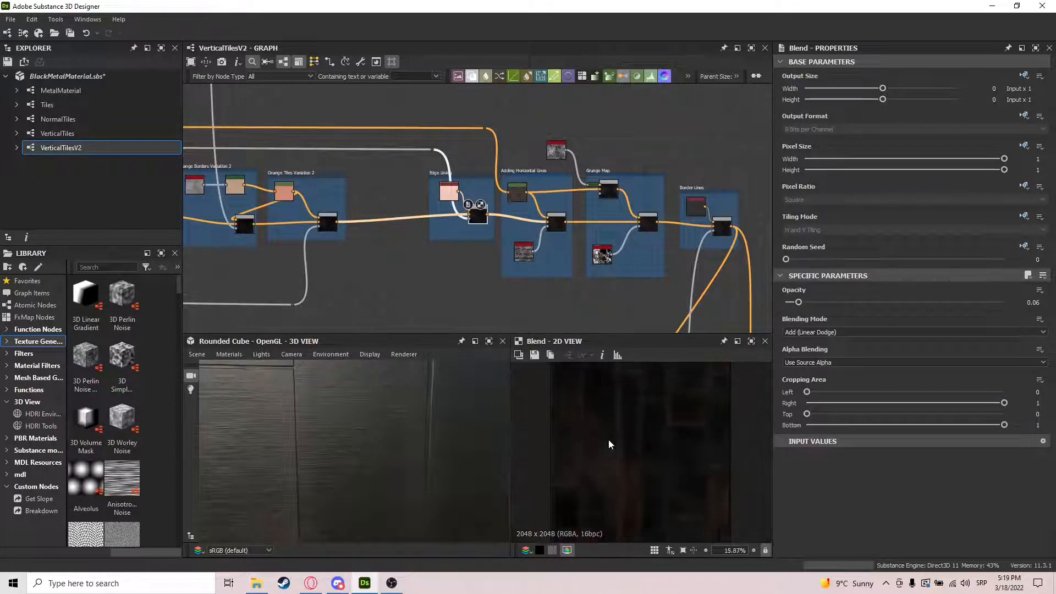
pyautogui.click(328, 223)
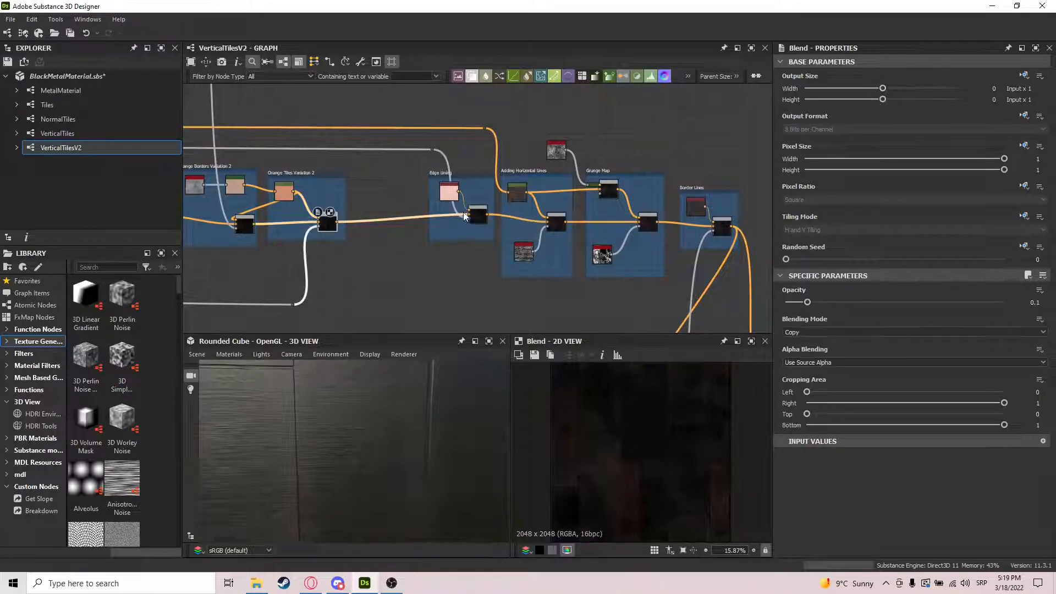
pyautogui.click(483, 217)
pyautogui.scroll(5, 477, 220)
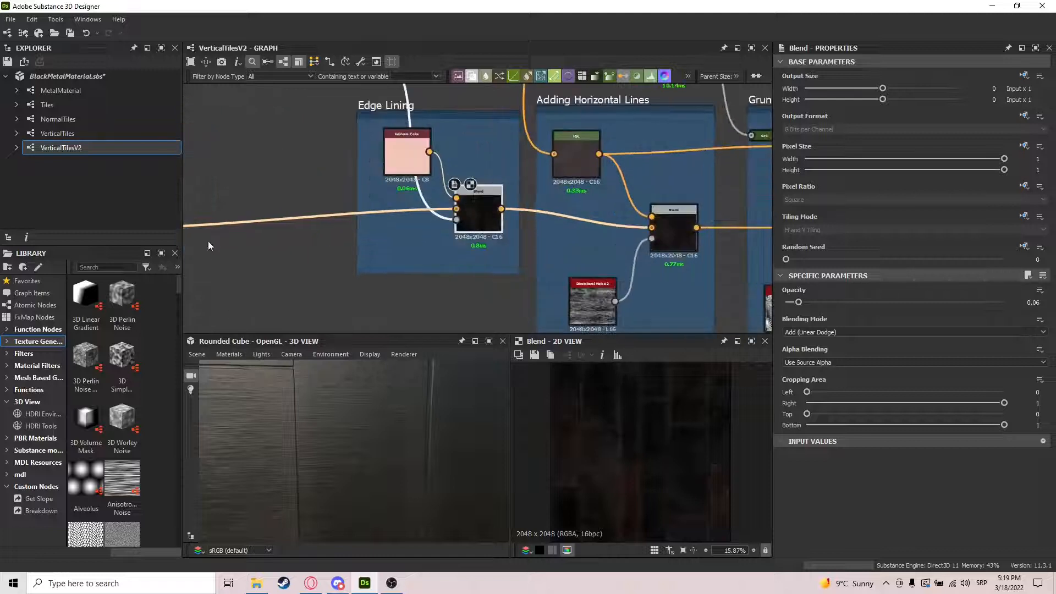
# Bypass Edge Lining by linking the Orange Tiles Variation 2 Blend to the Adding Horizontal Lines Blend, check the 3D view, and restore the Edge Lining connection
pyautogui.scroll(-1, 208, 240)
pyautogui.moveTo(287, 235); pyautogui.dragTo(391, 238, button='middle')
pyautogui.moveTo(245, 235); pyautogui.dragTo(706, 236)
pyautogui.moveTo(396, 433)
pyautogui.mouseDown()
pyautogui.moveTo(430, 407)
pyautogui.moveTo(377, 436)
pyautogui.moveTo(393, 429)
pyautogui.mouseUp()
pyautogui.scroll(-4, 429, 410)
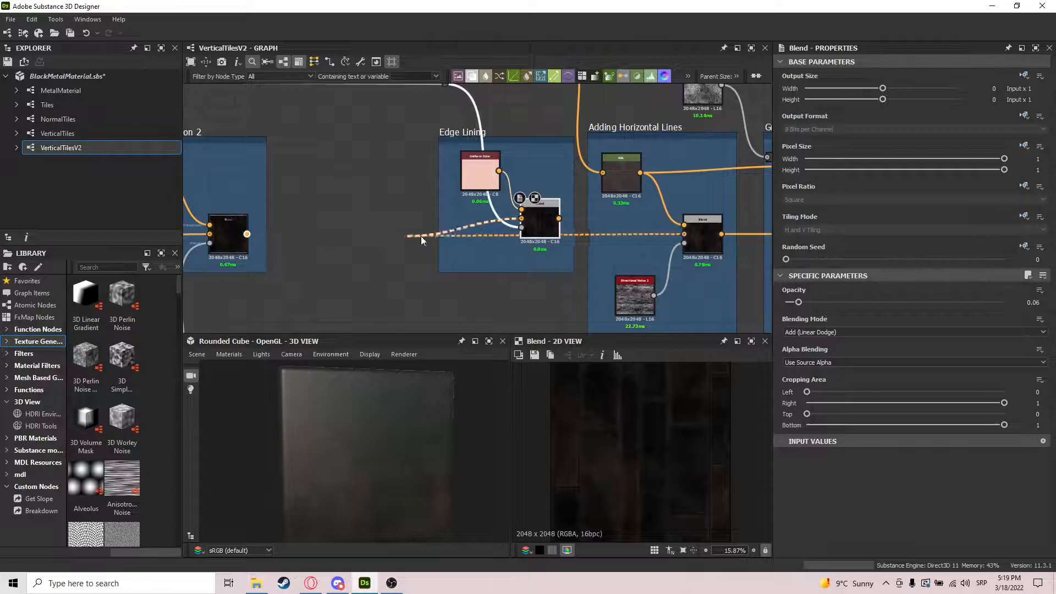
pyautogui.moveTo(560, 219); pyautogui.dragTo(683, 234)
pyautogui.moveTo(670, 245); pyautogui.dragTo(660, 268, button='middle')
# Preview the Blend in the Adding Horizontal Lines frame and inspect its texture up close
pyautogui.doubleClick(636, 263)
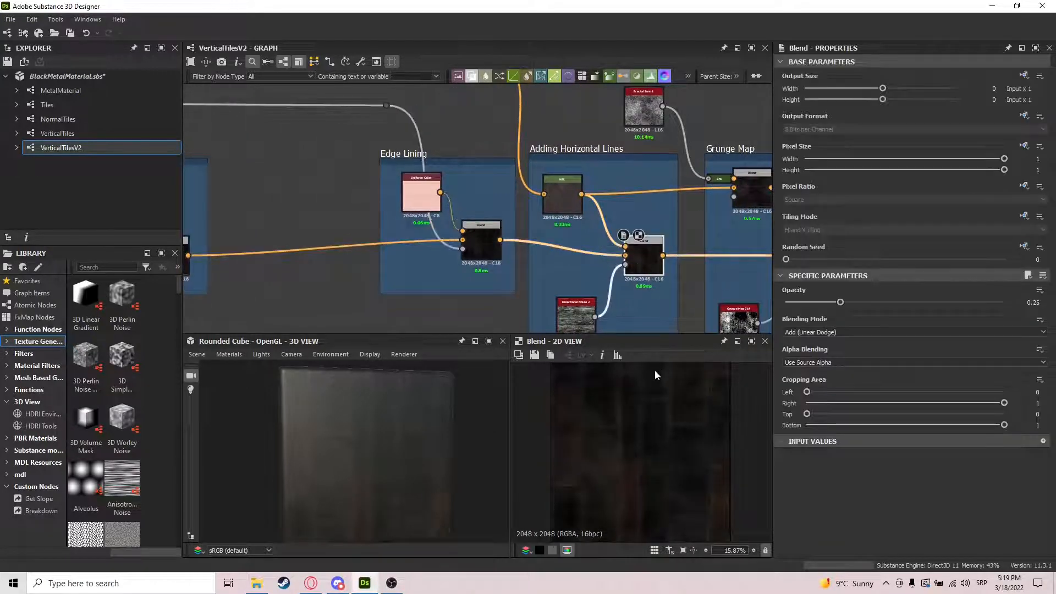
pyautogui.scroll(3, 621, 414)
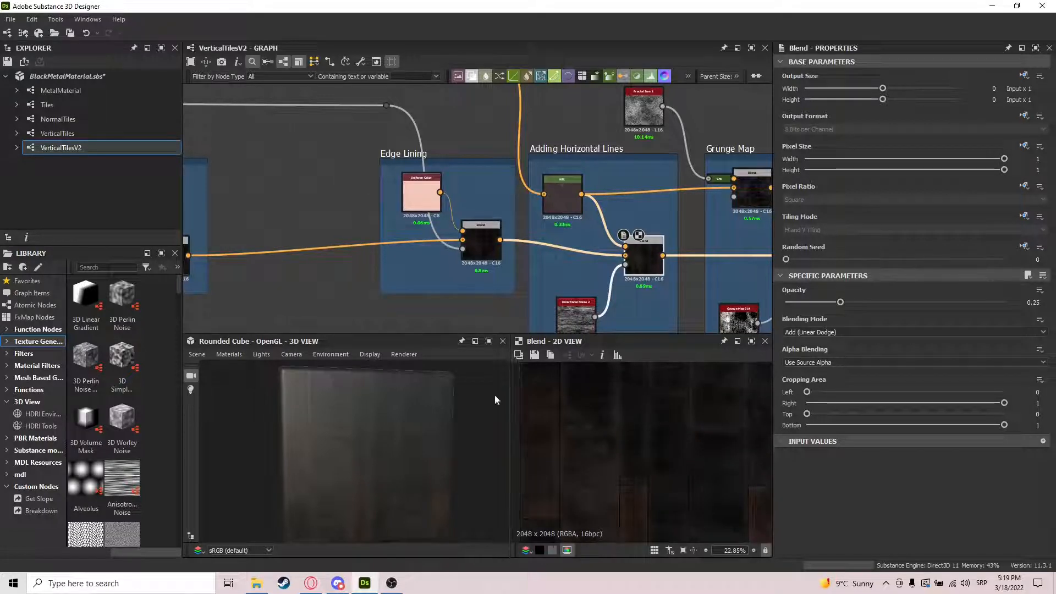
pyautogui.scroll(3, 390, 437)
pyautogui.scroll(1, 569, 283)
# Preview the HSL node of the Adding Horizontal Lines frame and trace its input back to the earlier HSL node
pyautogui.moveTo(589, 278); pyautogui.dragTo(555, 261, button='middle')
pyautogui.doubleClick(532, 164)
pyautogui.scroll(-4, 532, 163)
pyautogui.moveTo(531, 163); pyautogui.dragTo(555, 246, button='middle')
pyautogui.scroll(-2, 556, 246)
pyautogui.scroll(7, 555, 248)
pyautogui.moveTo(389, 166); pyautogui.dragTo(633, 212, button='middle')
pyautogui.scroll(-4, 633, 212)
pyautogui.moveTo(415, 173); pyautogui.dragTo(212, 215, button='middle')
pyautogui.scroll(-3, 605, 165)
pyautogui.scroll(4, 430, 234)
pyautogui.scroll(4, 438, 238)
pyautogui.doubleClick(440, 239)
# Return to the Adding Horizontal Lines frame and examine its lightened HSL output as a whole
pyautogui.scroll(-5, 440, 238)
pyautogui.moveTo(574, 234); pyautogui.dragTo(256, 220, button='middle')
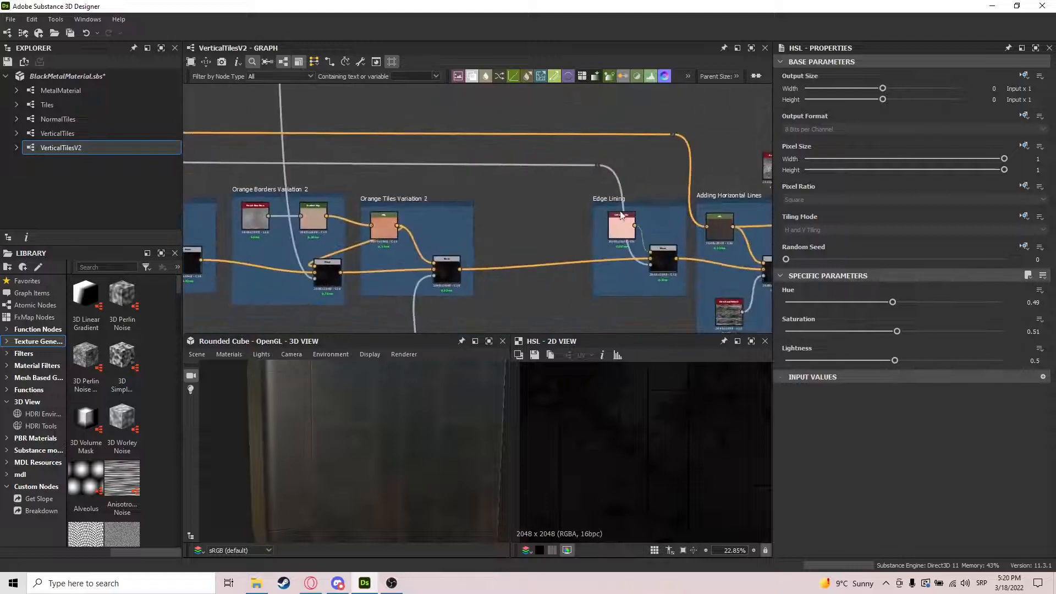
pyautogui.moveTo(621, 227); pyautogui.dragTo(354, 226, button='middle')
pyautogui.scroll(4, 442, 216)
pyautogui.doubleClick(474, 249)
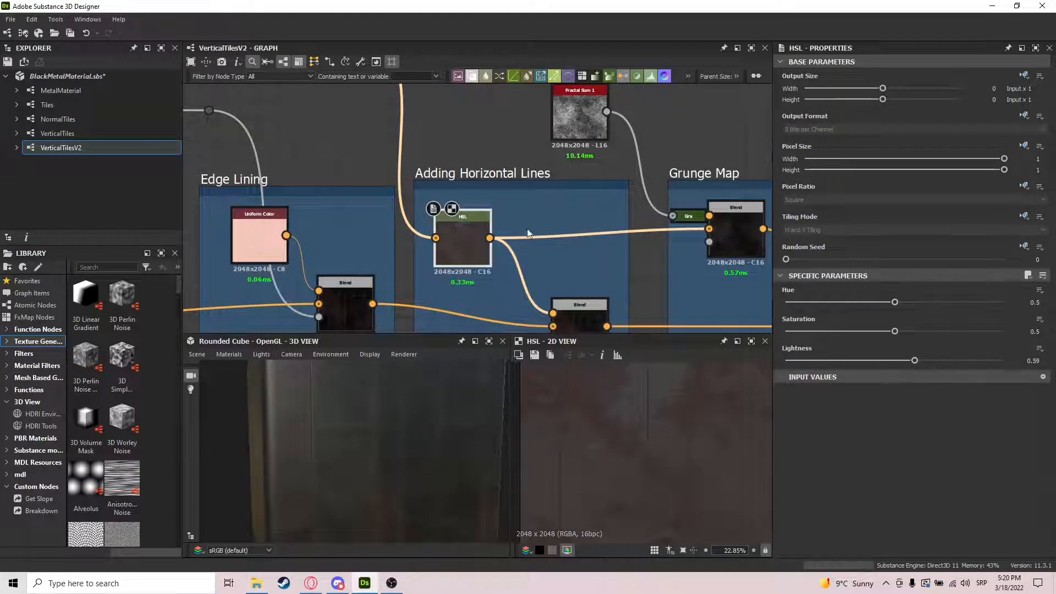
pyautogui.moveTo(593, 328); pyautogui.dragTo(537, 278, button='middle')
pyautogui.scroll(-3, 663, 454)
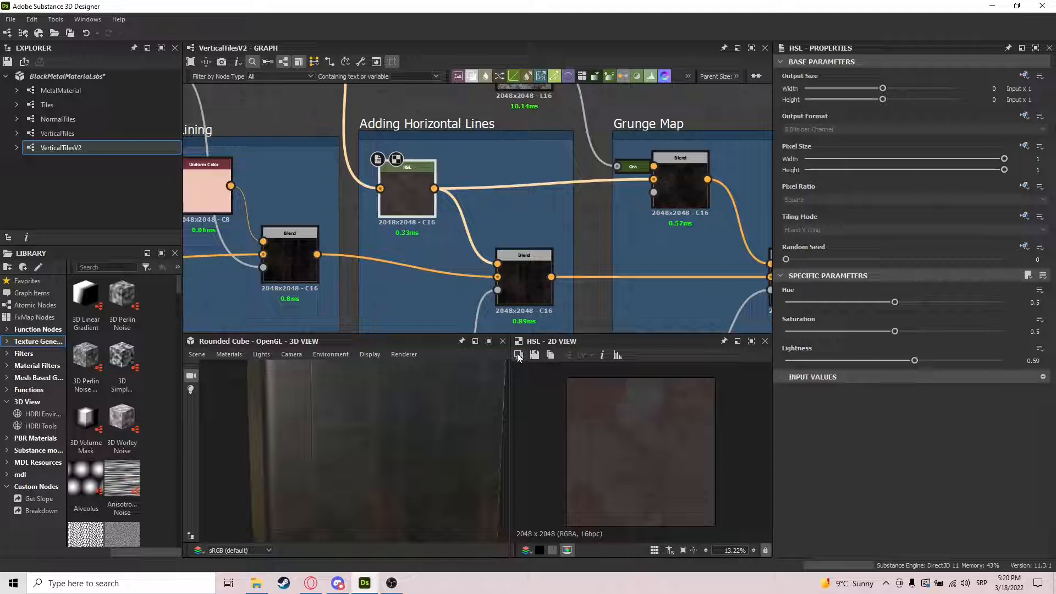
pyautogui.scroll(1, 622, 442)
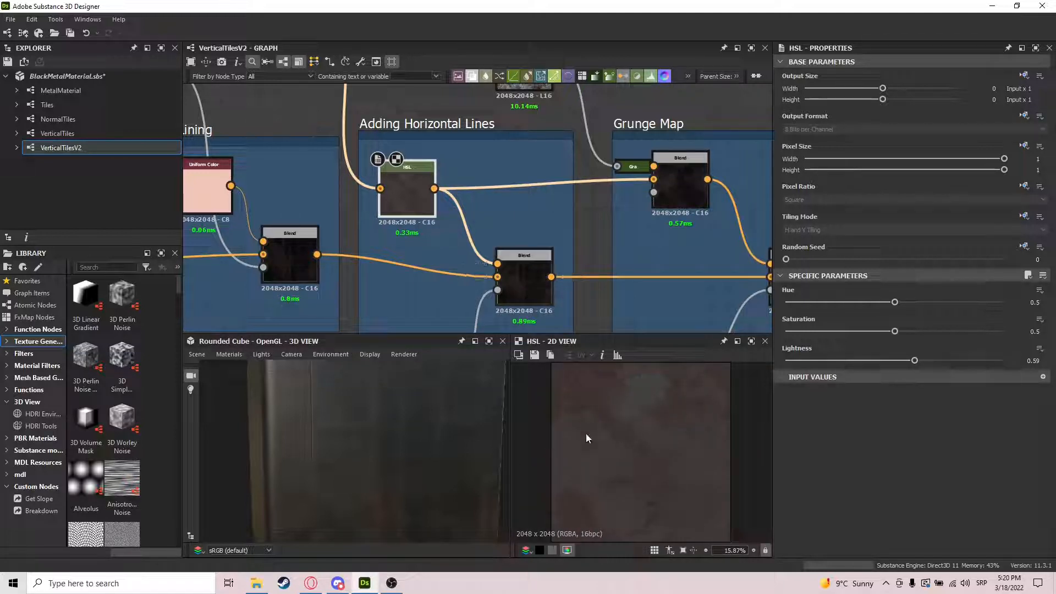
# Preview the Adding Horizontal Lines Blend and the Directional Noise 2 that masks it, inspecting the lines at close range
pyautogui.click(509, 287)
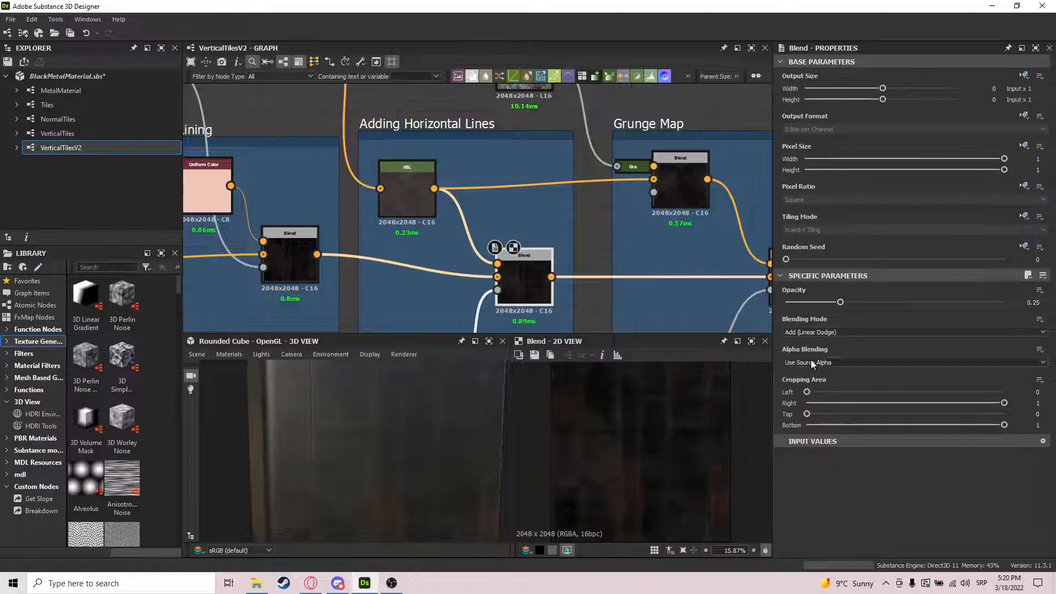
pyautogui.moveTo(464, 273); pyautogui.dragTo(581, 190, button='middle')
pyautogui.click(551, 286)
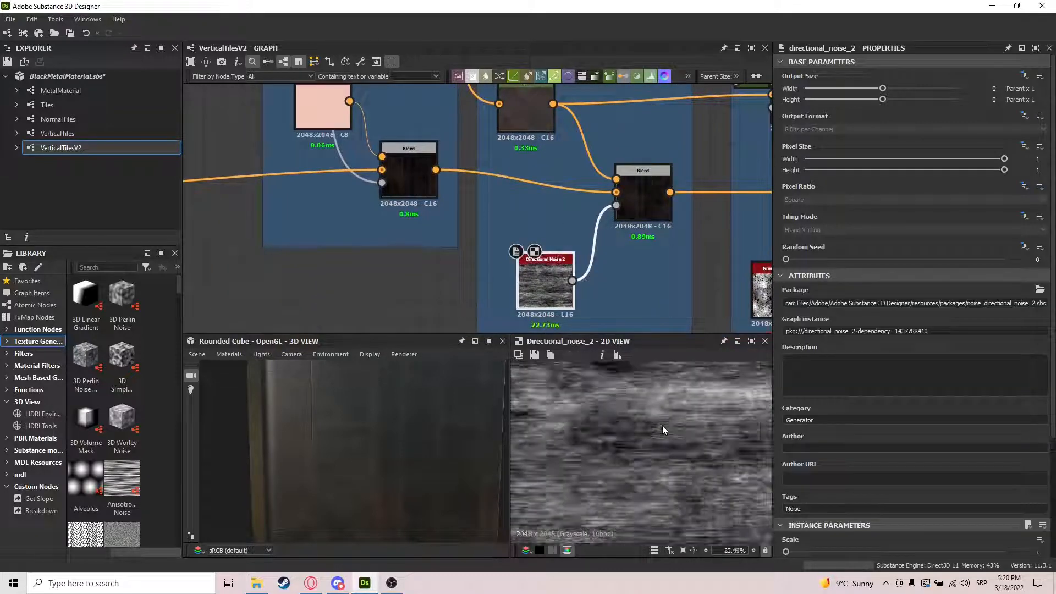
pyautogui.click(642, 198)
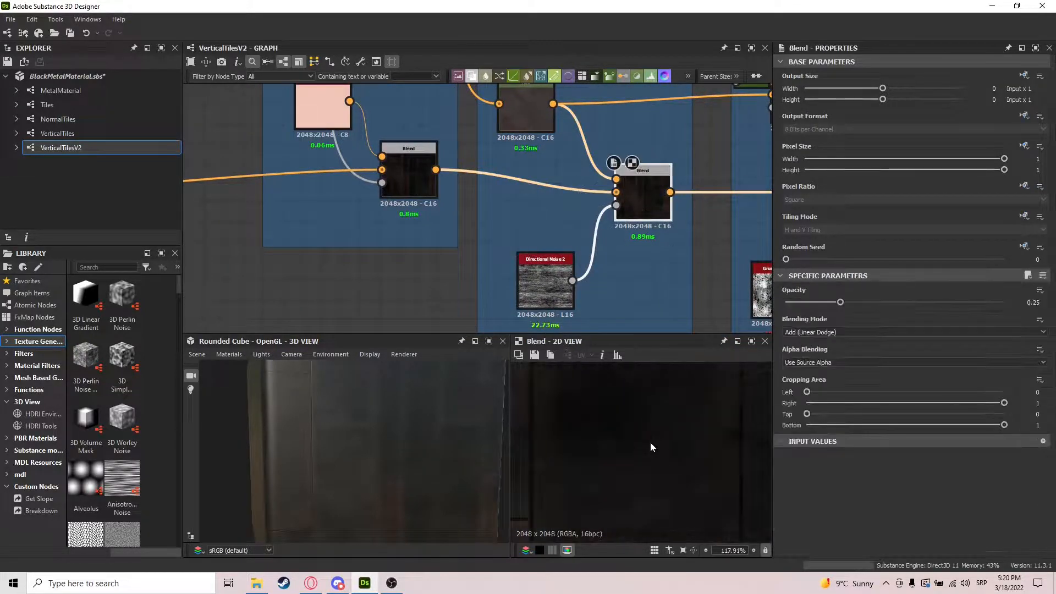
pyautogui.scroll(-4, 641, 425)
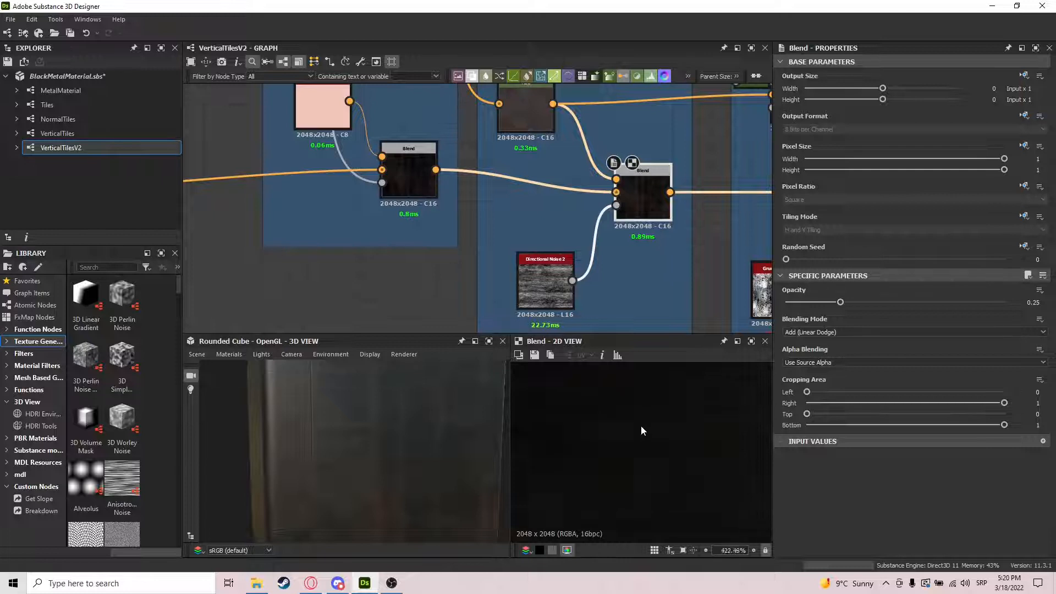
pyautogui.scroll(-1, 640, 427)
# Compare the Edge Lining Blend with the Adding Horizontal Lines Blend
pyautogui.doubleClick(402, 177)
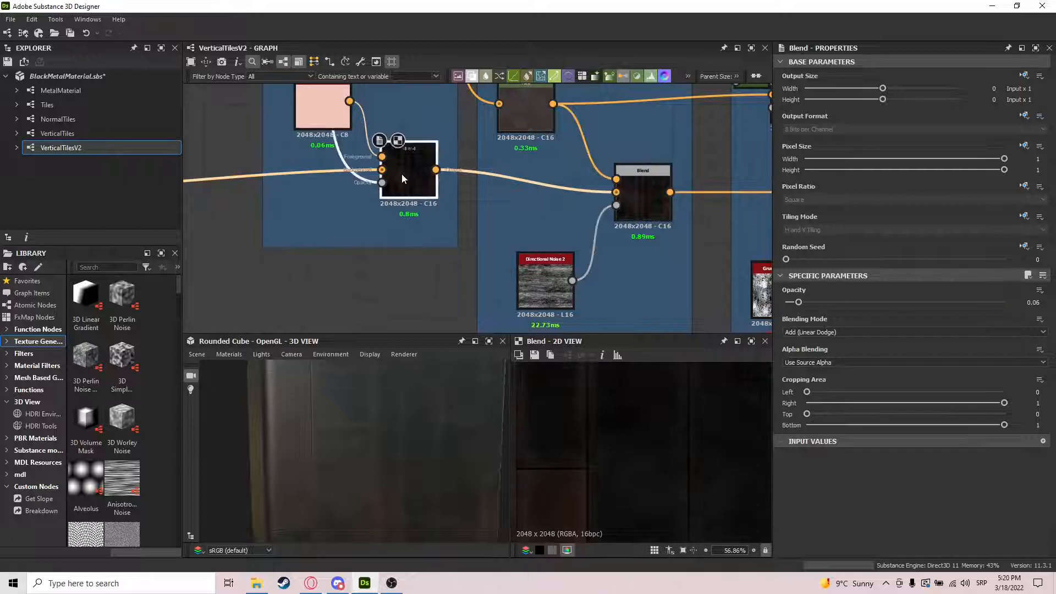
pyautogui.doubleClick(659, 214)
pyautogui.moveTo(659, 213); pyautogui.dragTo(659, 222)
pyautogui.scroll(-8, 632, 452)
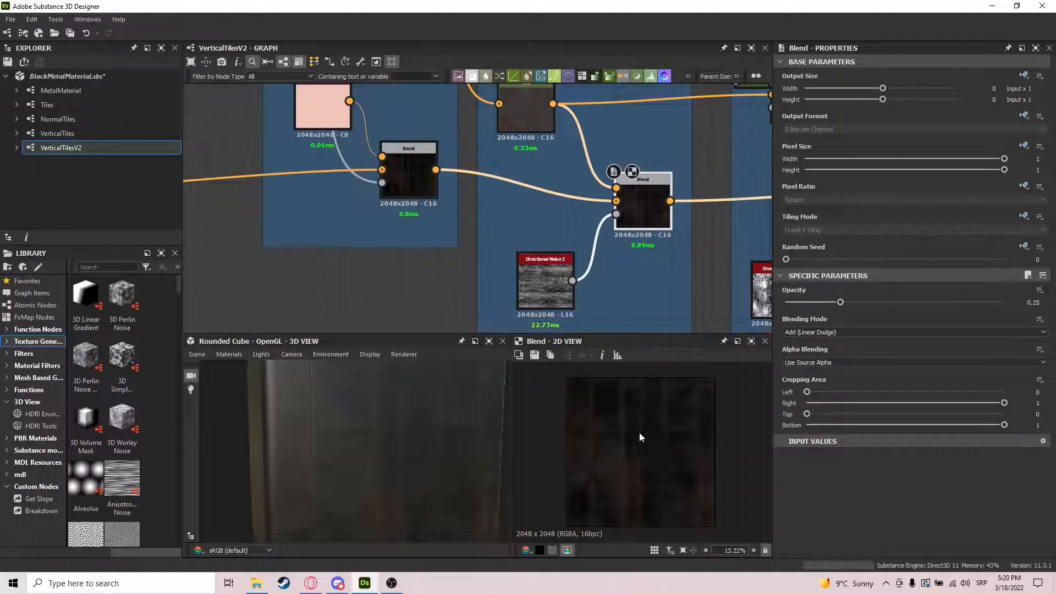
# Move the Directional Noise 2 node up, nearer to the Adding Horizontal Lines Blend
pyautogui.moveTo(538, 286); pyautogui.dragTo(518, 236)
pyautogui.moveTo(587, 287); pyautogui.dragTo(644, 146, button='middle')
pyautogui.moveTo(467, 253); pyautogui.dragTo(445, 288, button='middle')
pyautogui.scroll(-1, 445, 288)
# Add a Perlin Noise node in the empty graph area below the Edge Lining frame
pyautogui.press('space')
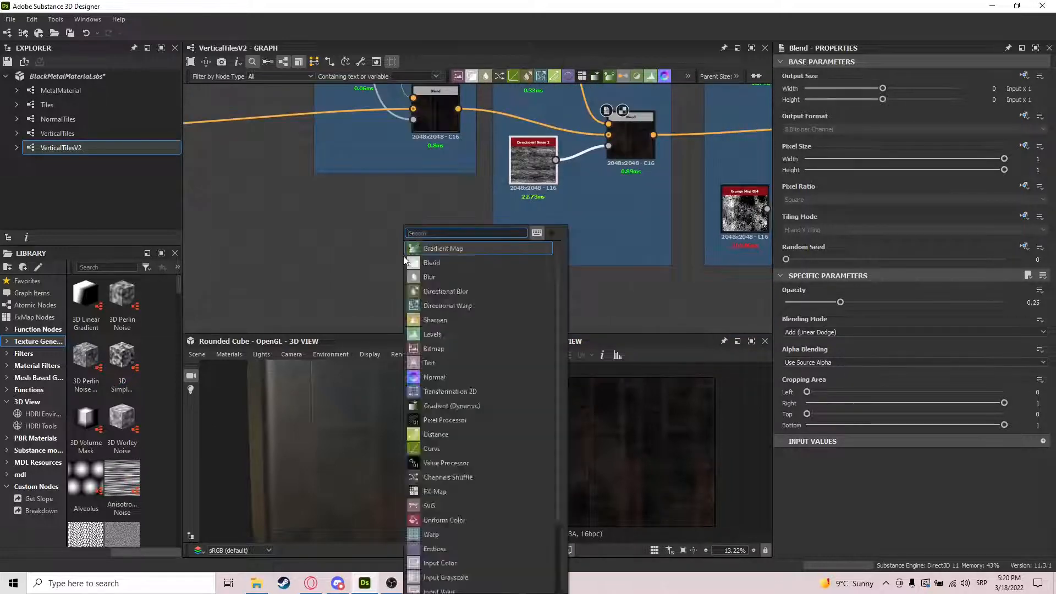
pyautogui.write('perlin')
pyautogui.press('Return')
pyautogui.moveTo(425, 274); pyautogui.dragTo(536, 260)
pyautogui.write('3d')
pyautogui.press('BackSpace')
pyautogui.press('BackSpace')
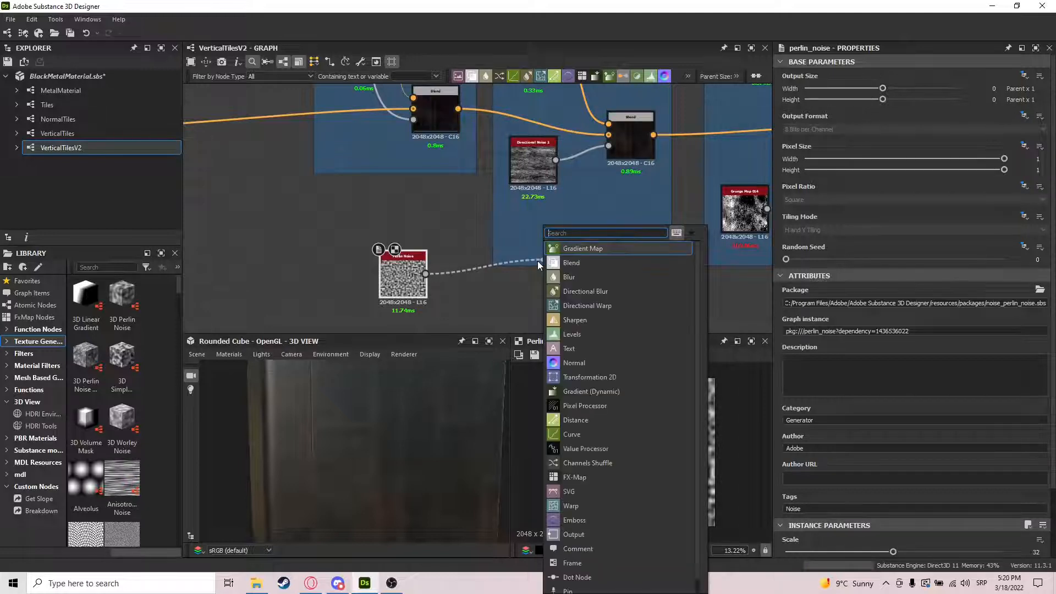
pyautogui.click(457, 247)
# Add a 3D Perlin Noise node and place it below Directional Noise 2
pyautogui.press('space')
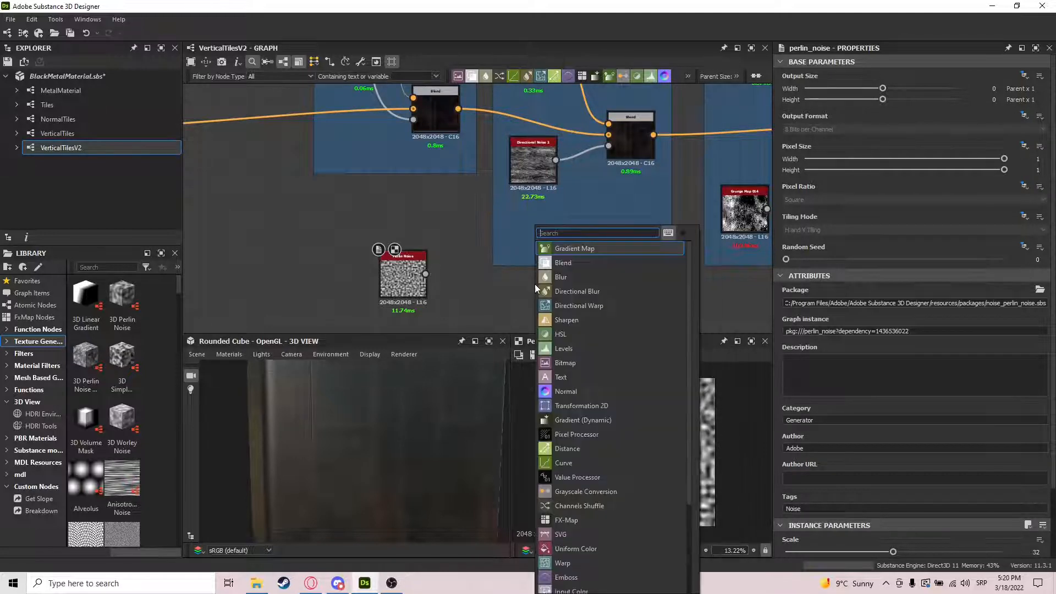
pyautogui.write('3d')
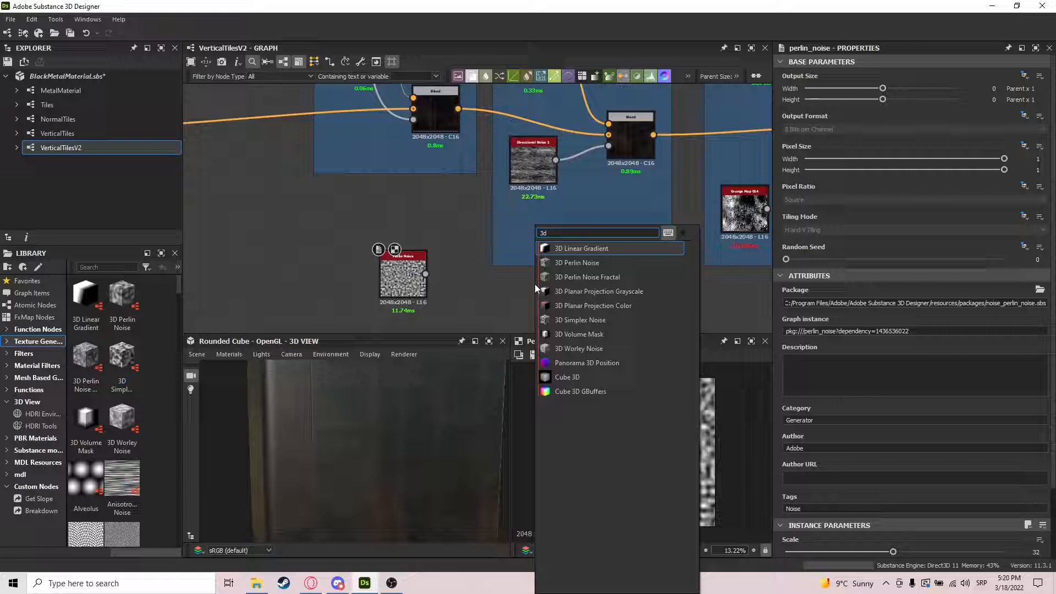
pyautogui.click(623, 265)
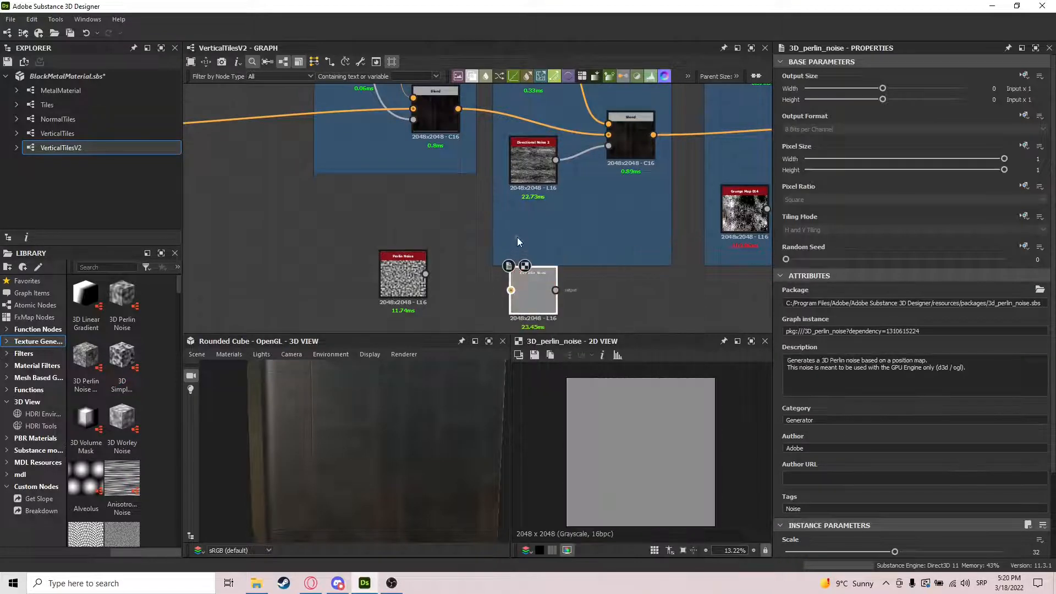
pyautogui.moveTo(517, 237); pyautogui.dragTo(518, 226)
pyautogui.press('Escape')
pyautogui.moveTo(531, 289); pyautogui.dragTo(519, 259)
pyautogui.scroll(3, 518, 260)
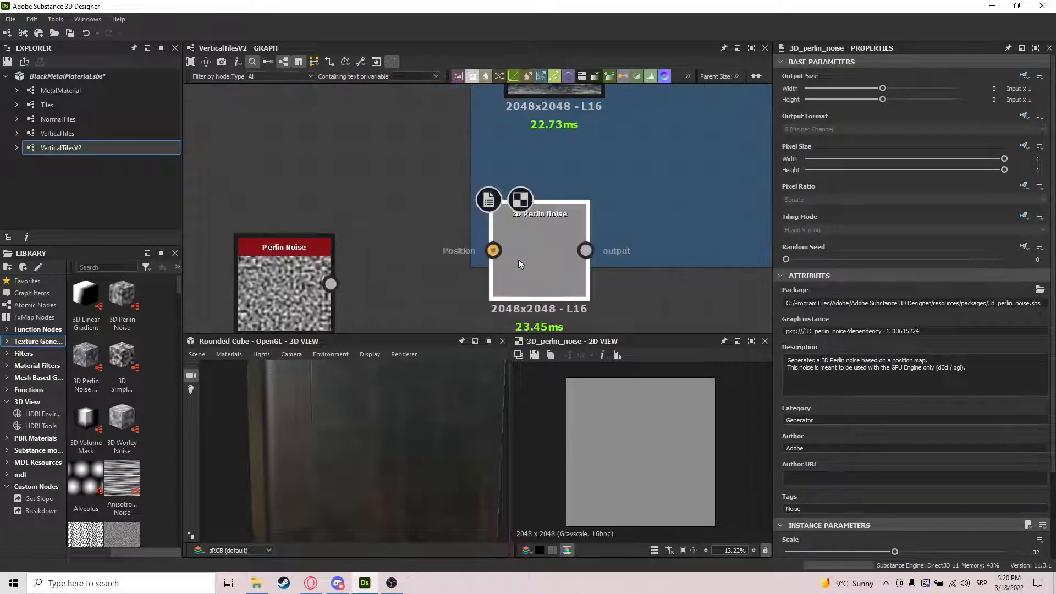
pyautogui.scroll(-2, 500, 251)
# Set the 3D Perlin Noise scale to 6.27 and its size to 0.6 in X and 0.5 in Y
pyautogui.scroll(-3, 869, 414)
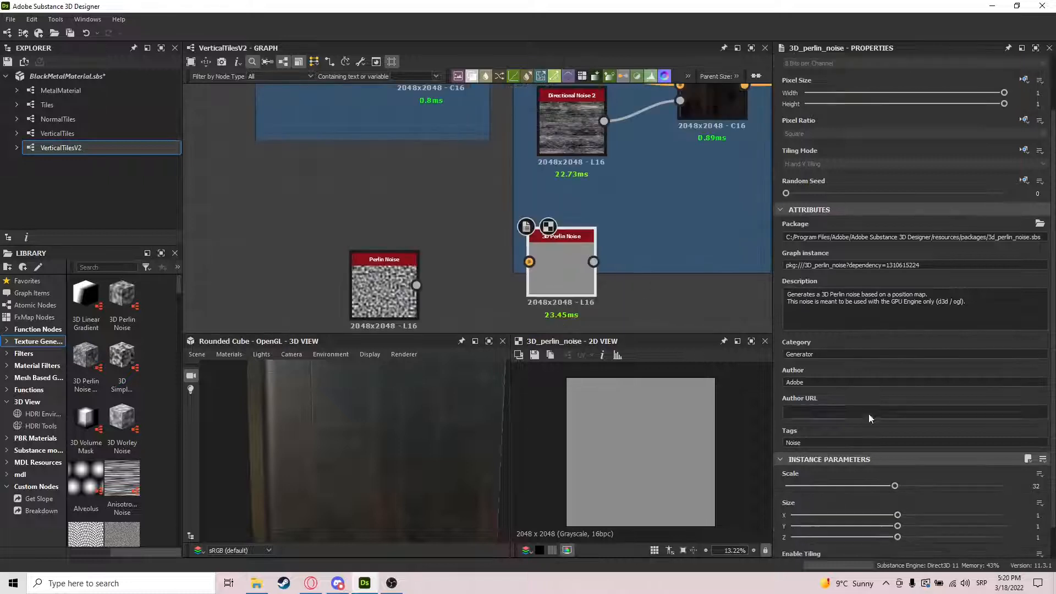
pyautogui.moveTo(897, 479); pyautogui.dragTo(865, 479)
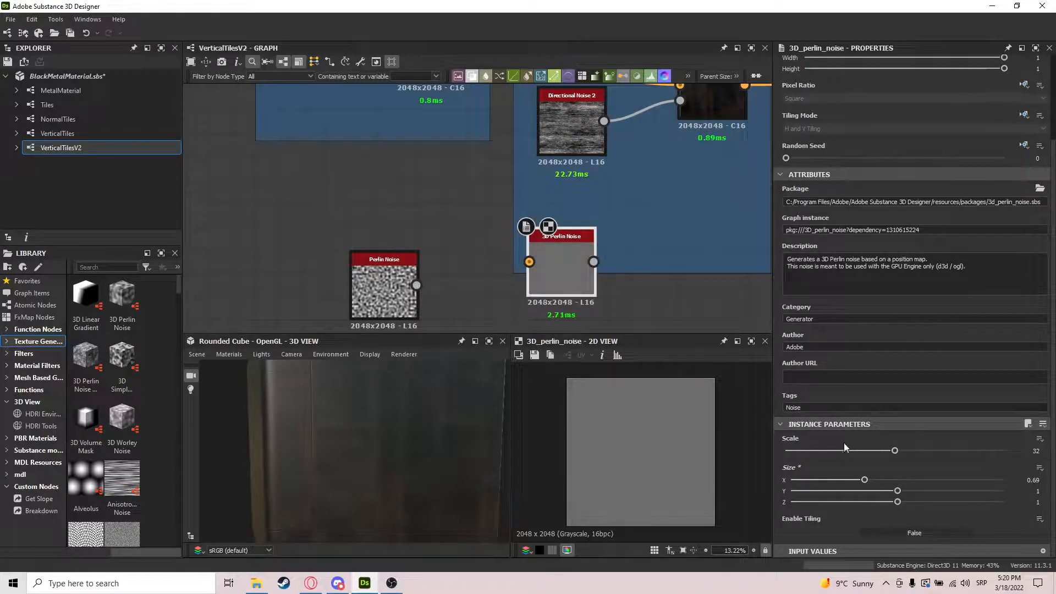
pyautogui.moveTo(811, 451); pyautogui.dragTo(807, 451)
pyautogui.moveTo(865, 480); pyautogui.dragTo(844, 490)
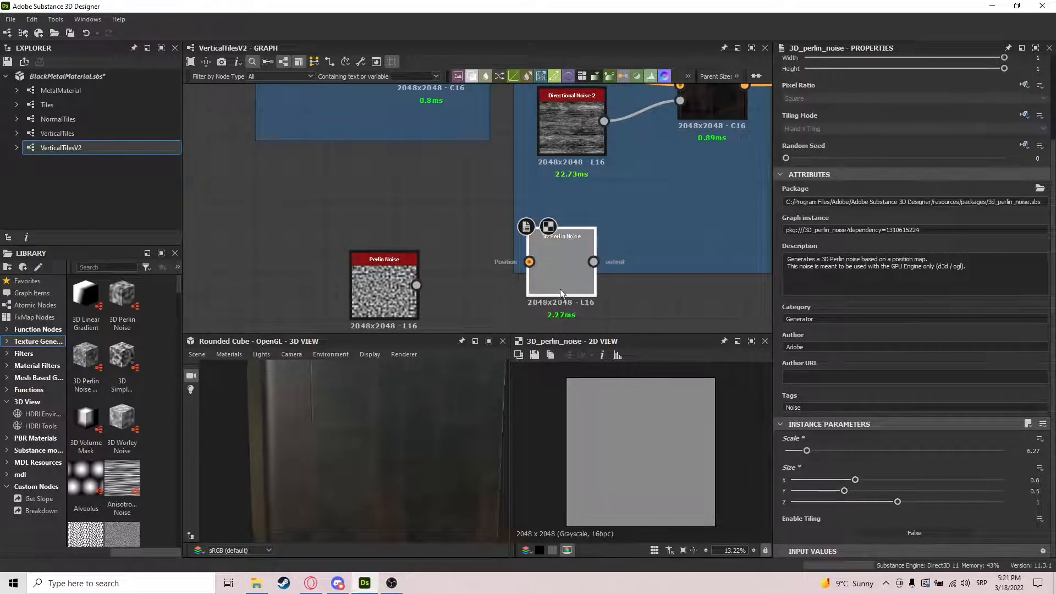
# Delete the trial 3D Perlin Noise and Perlin Noise nodes from the graph
pyautogui.press('Delete')
pyautogui.doubleClick(388, 282)
pyautogui.press('Delete')
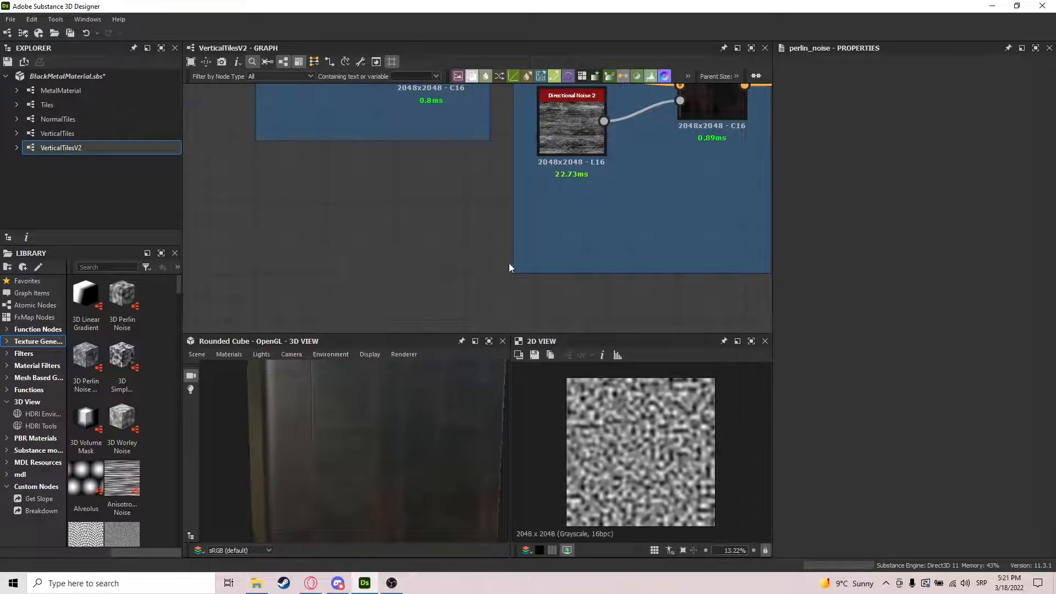
# Locate the Grunge Map frame and examine the output of its final Blend in the 2D and 3D previews
pyautogui.scroll(-4, 509, 263)
pyautogui.moveTo(525, 220); pyautogui.dragTo(470, 247, button='middle')
pyautogui.moveTo(567, 218); pyautogui.dragTo(511, 231, button='middle')
pyautogui.scroll(2, 532, 180)
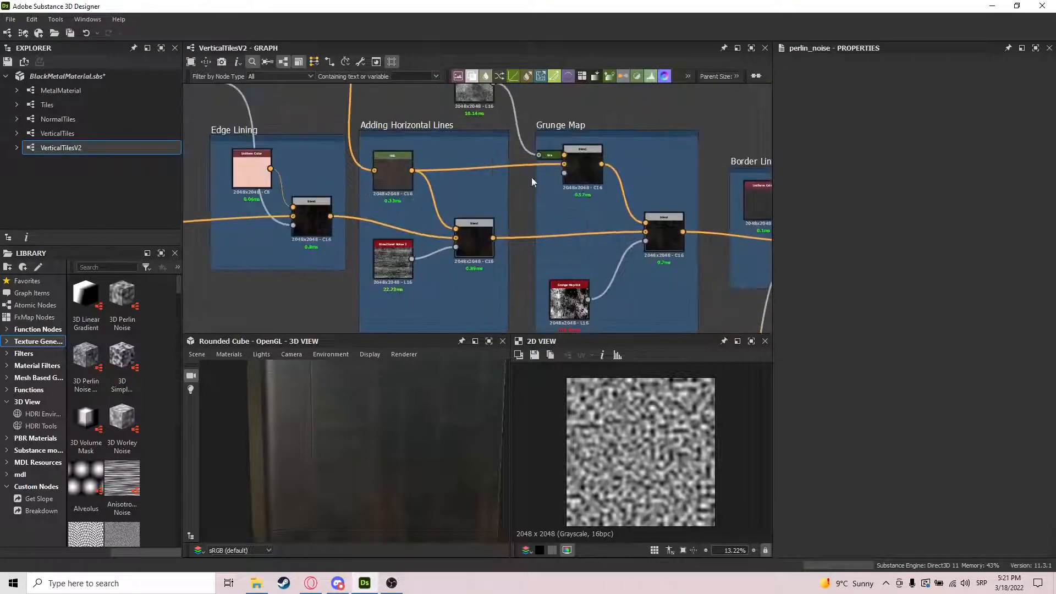
pyautogui.scroll(-1, 531, 176)
pyautogui.moveTo(531, 172)
pyautogui.mouseDown(button='middle')
pyautogui.moveTo(492, 218)
pyautogui.moveTo(530, 186)
pyautogui.mouseUp(button='middle')
pyautogui.moveTo(529, 149); pyautogui.dragTo(520, 188, button='middle')
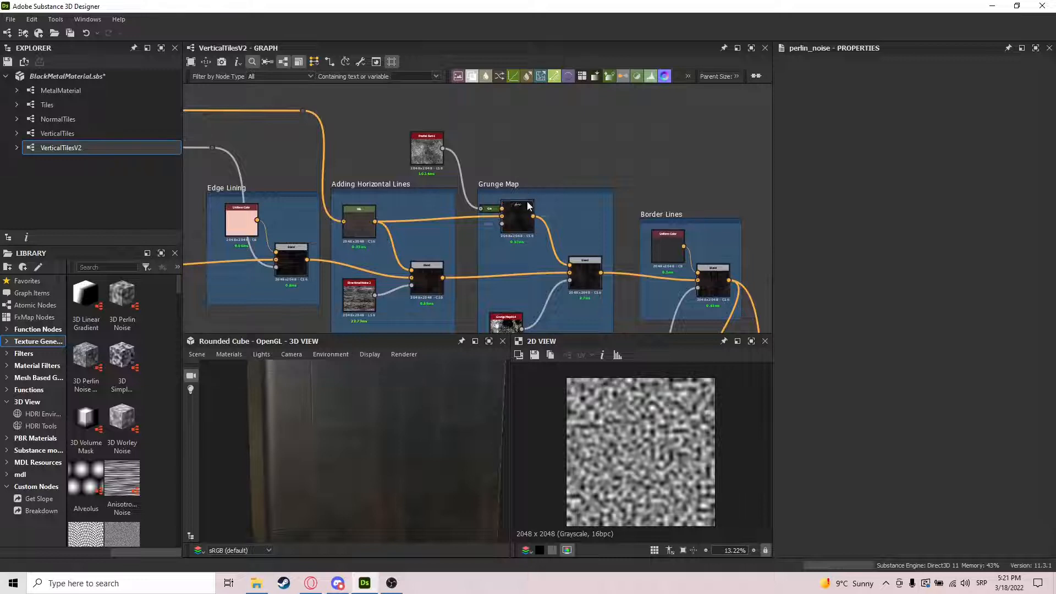
pyautogui.moveTo(567, 291); pyautogui.dragTo(514, 266, button='middle')
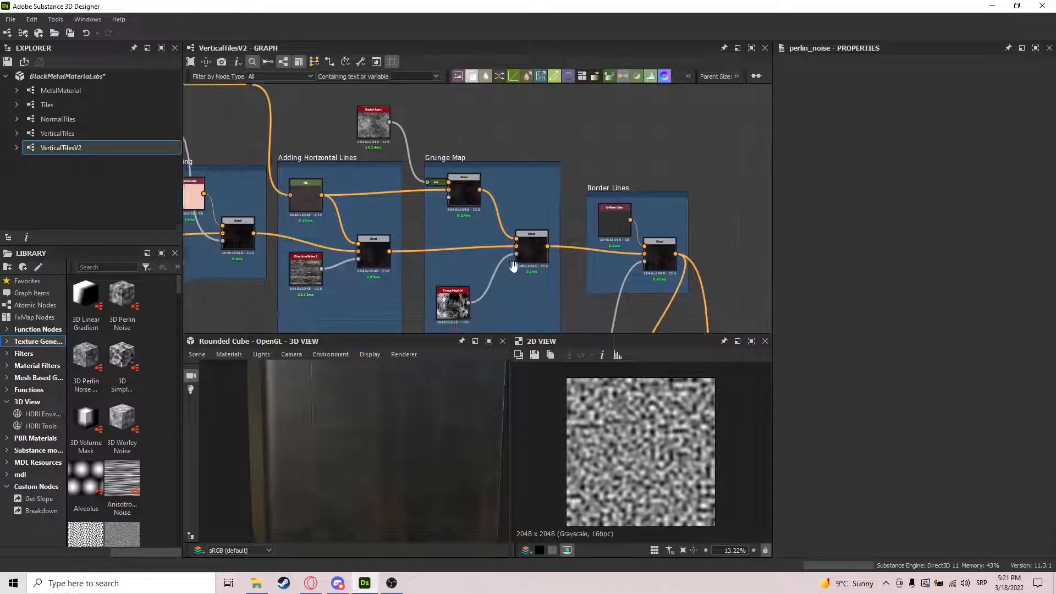
pyautogui.scroll(1, 512, 266)
pyautogui.doubleClick(538, 267)
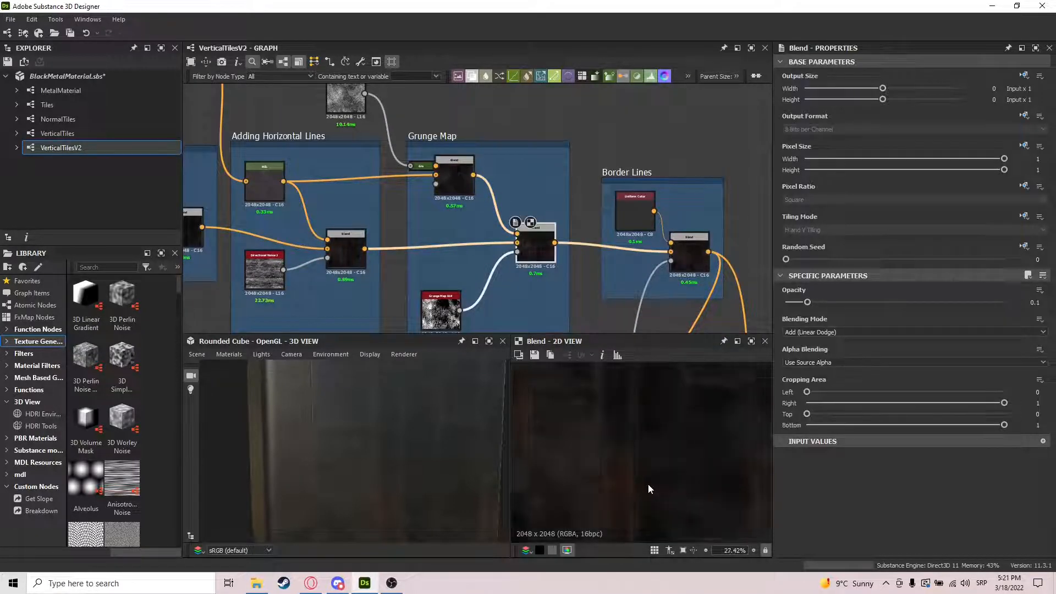
pyautogui.moveTo(406, 454)
pyautogui.mouseDown()
pyautogui.moveTo(430, 457)
pyautogui.moveTo(400, 463)
pyautogui.mouseUp()
# Preview the Grunge Map frame's Multiply Blend and the Grunge Map 014 node that masks the final Blend
pyautogui.moveTo(417, 172); pyautogui.dragTo(427, 196, button='middle')
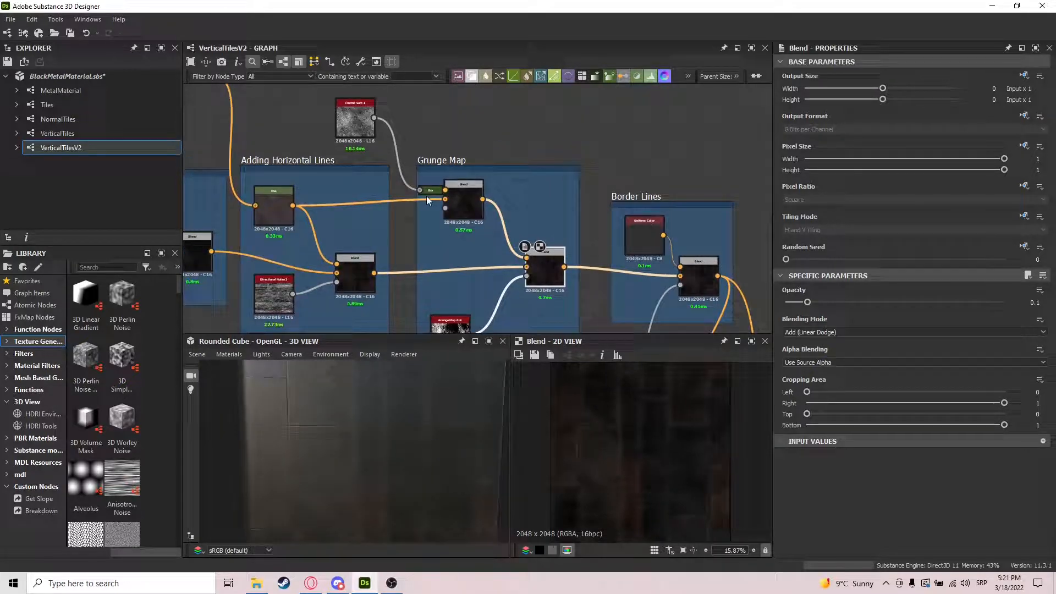
pyautogui.doubleClick(469, 197)
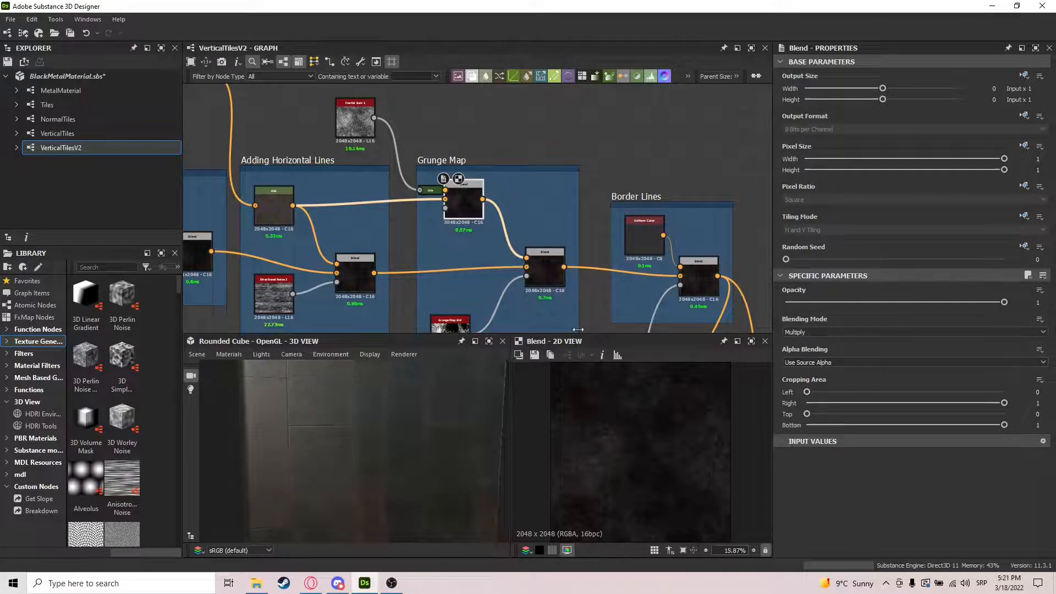
pyautogui.scroll(3, 682, 455)
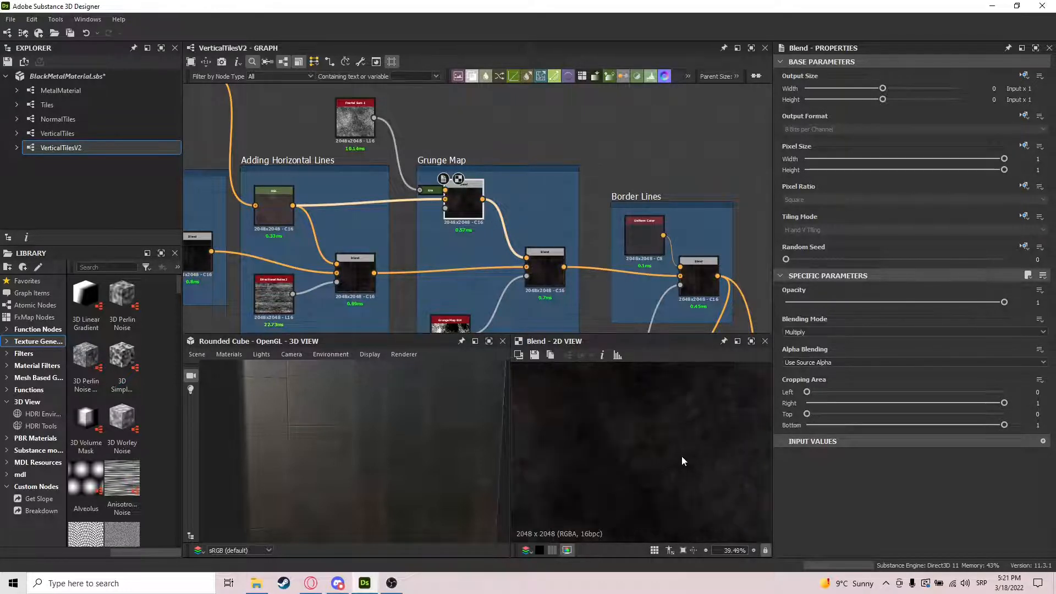
pyautogui.scroll(-3, 682, 455)
pyautogui.moveTo(518, 255); pyautogui.dragTo(521, 185, button='middle')
pyautogui.scroll(4, 440, 263)
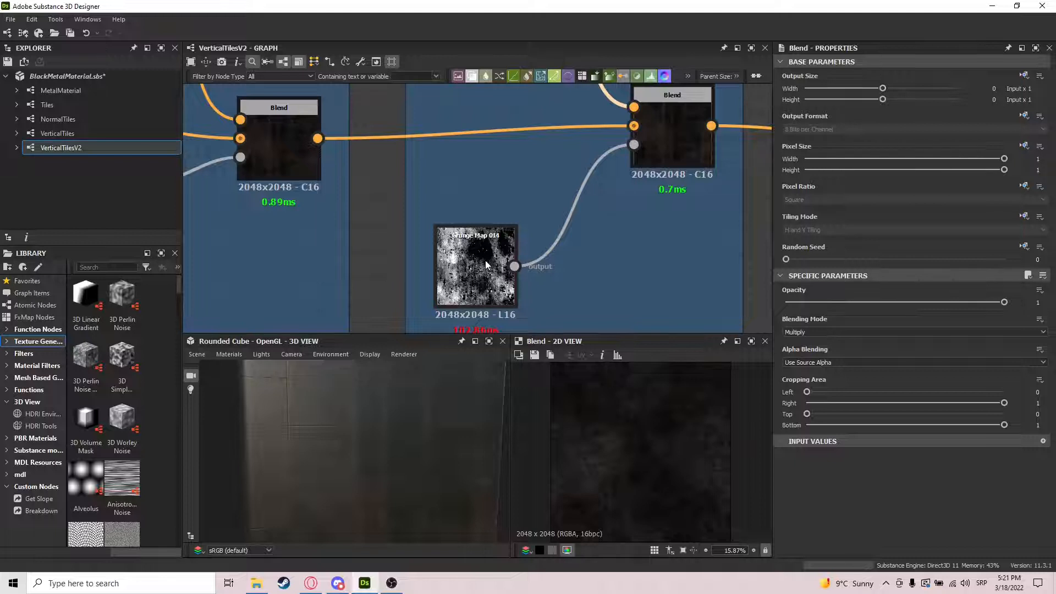
pyautogui.doubleClick(485, 259)
# Compare the final Grunge Map Blend with the Adding Horizontal Lines Blend that feeds it
pyautogui.moveTo(656, 141); pyautogui.dragTo(615, 188, button='middle')
pyautogui.doubleClick(614, 188)
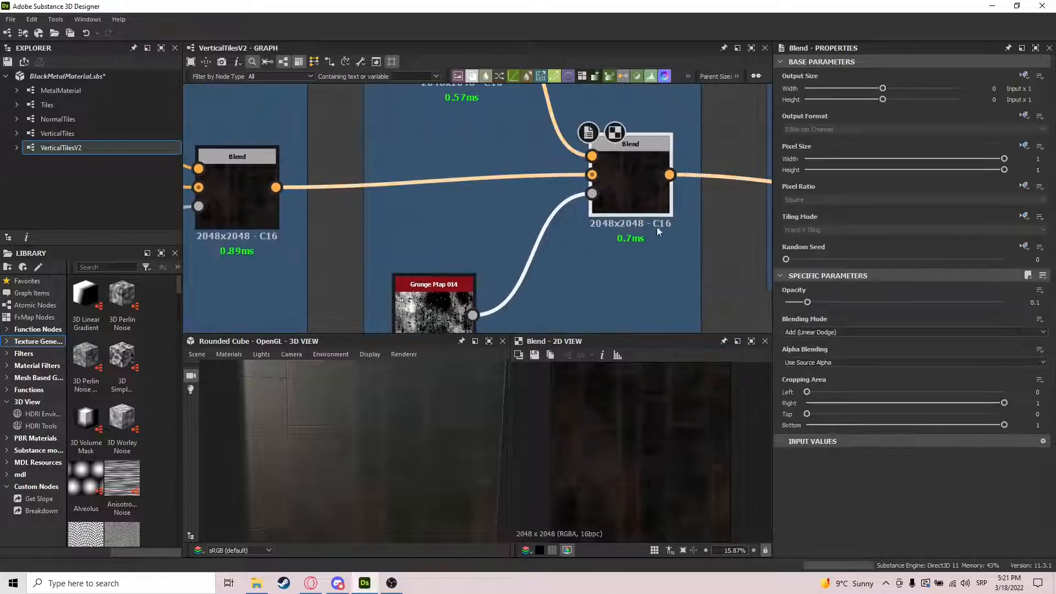
pyautogui.scroll(3, 638, 454)
pyautogui.scroll(-3, 639, 451)
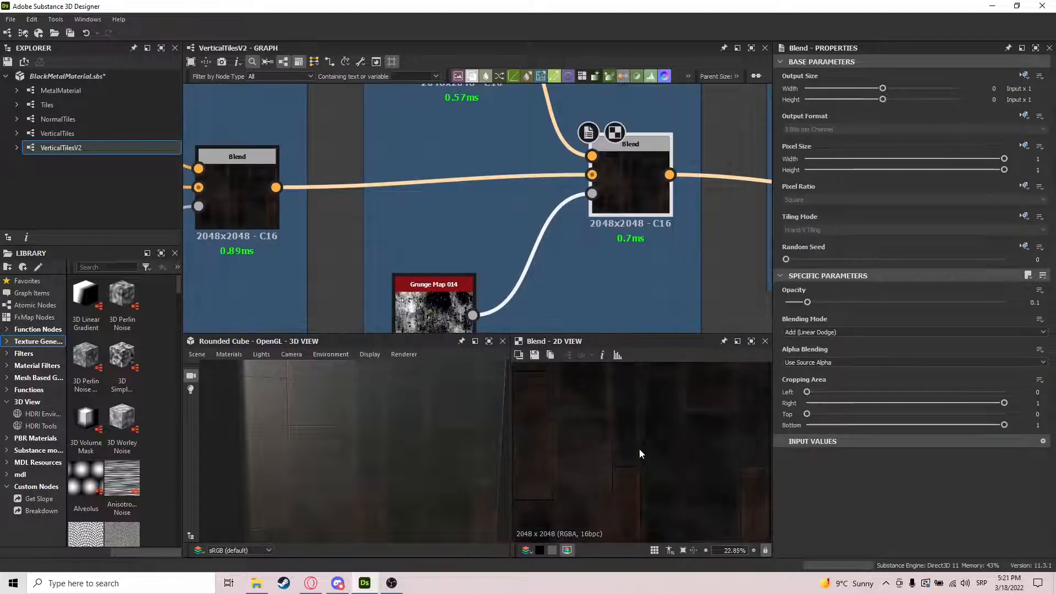
pyautogui.doubleClick(262, 183)
pyautogui.doubleClick(640, 175)
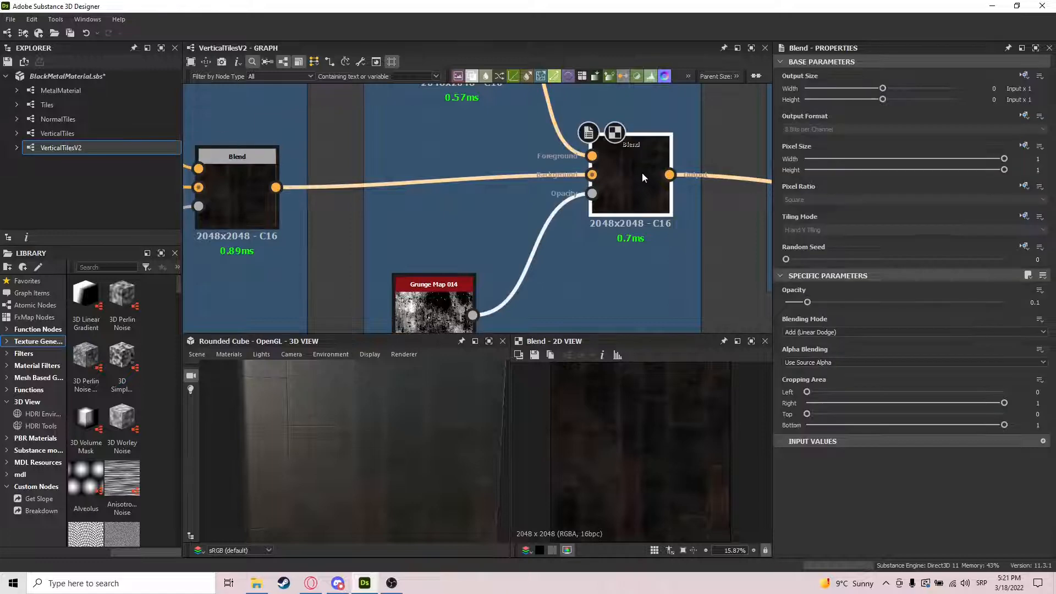
pyautogui.doubleClick(249, 193)
pyautogui.doubleClick(647, 180)
# Compare the Border Lines Blend with the final Grunge Map Blend at close range to inspect the tile borders
pyautogui.scroll(-1, 679, 410)
pyautogui.scroll(-3, 718, 270)
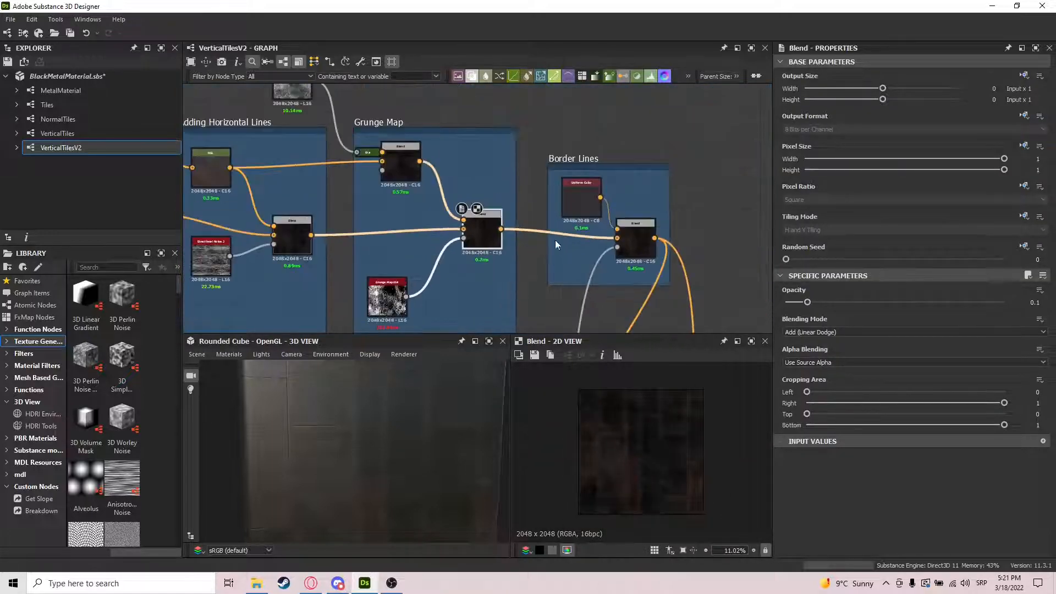
pyautogui.doubleClick(636, 237)
pyautogui.scroll(3, 642, 430)
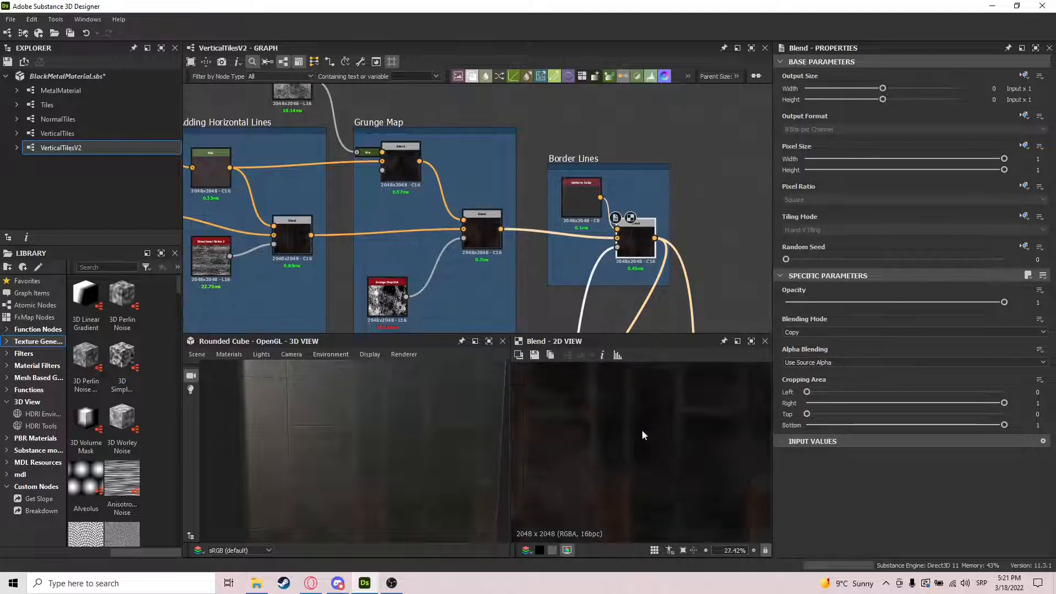
pyautogui.scroll(4, 602, 440)
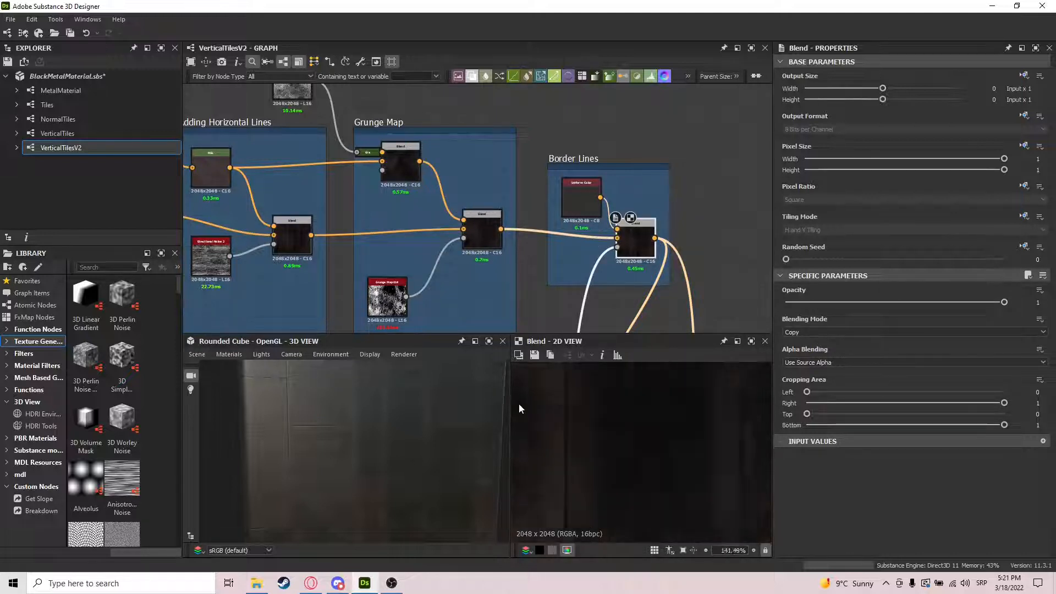
pyautogui.doubleClick(483, 233)
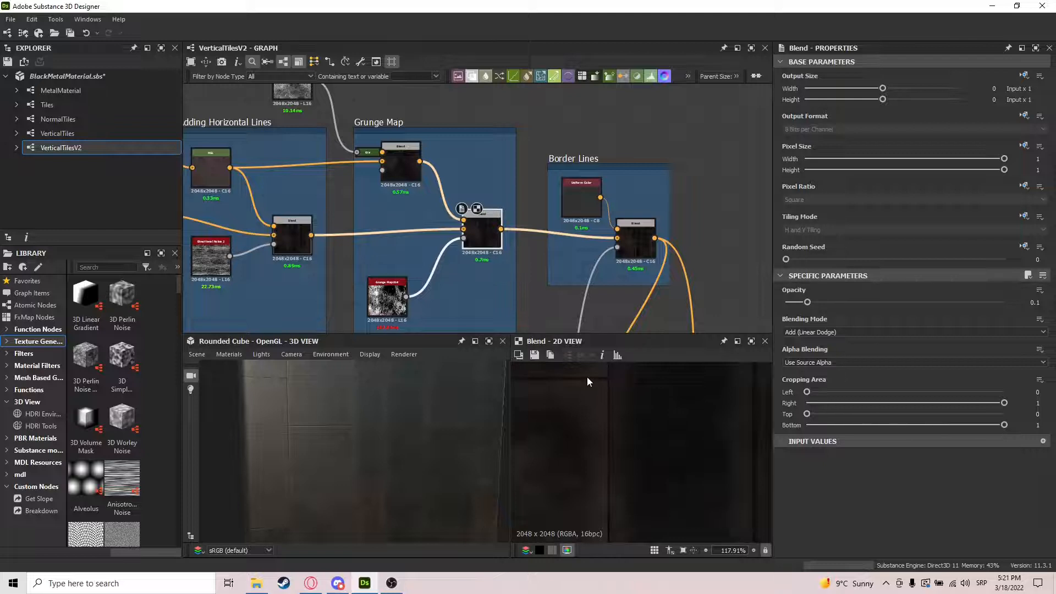
pyautogui.scroll(-2, 586, 390)
pyautogui.scroll(-2, 682, 443)
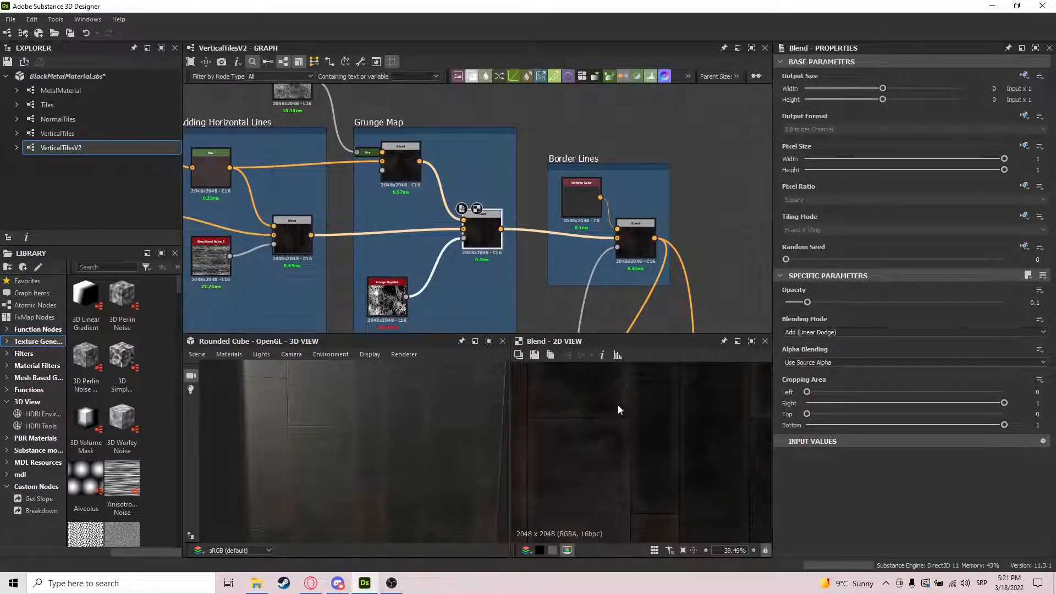
pyautogui.click(637, 227)
pyautogui.scroll(2, 641, 440)
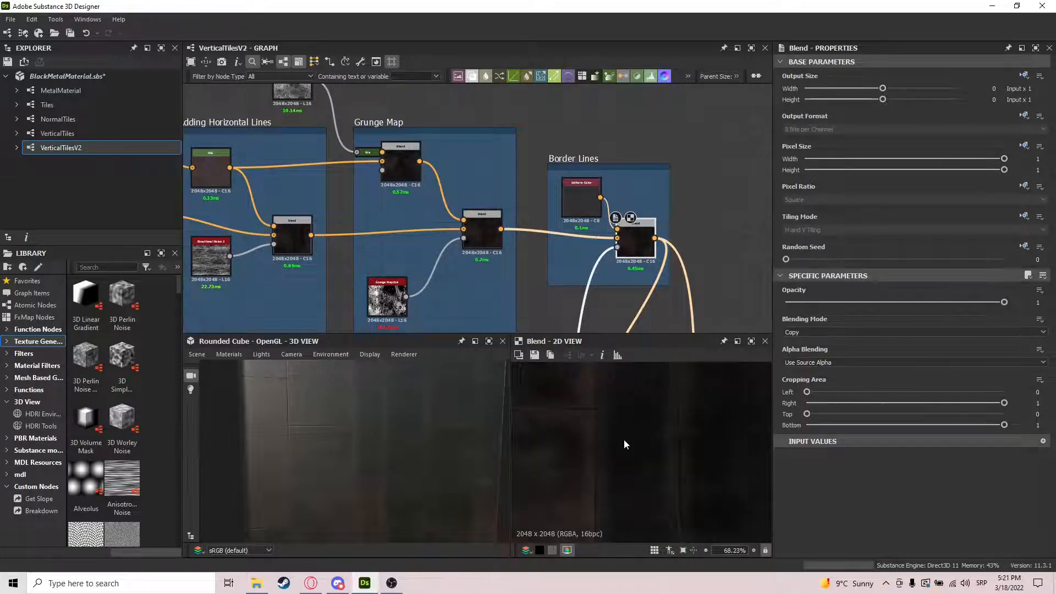
# Trace the opacity input of the Border Lines Blend back to the White Border Lines frame
pyautogui.scroll(-4, 534, 264)
pyautogui.moveTo(517, 319); pyautogui.dragTo(556, 231, button='middle')
pyautogui.scroll(-4, 552, 237)
pyautogui.moveTo(523, 296); pyautogui.dragTo(568, 257, button='middle')
pyautogui.scroll(-2, 561, 253)
pyautogui.moveTo(270, 264); pyautogui.dragTo(512, 240, button='middle')
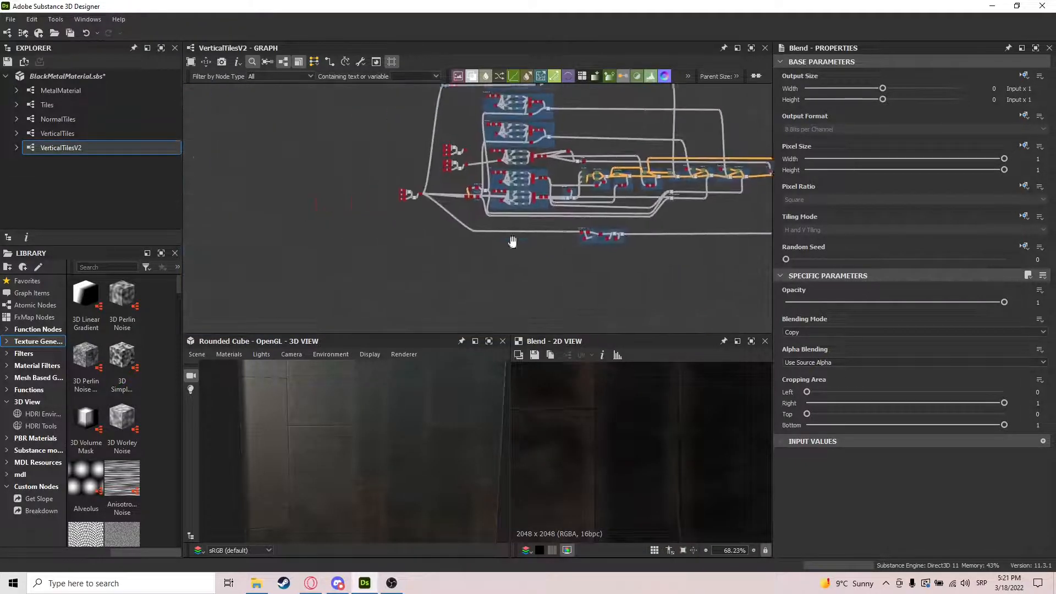
pyautogui.scroll(5, 563, 237)
pyautogui.moveTo(454, 207); pyautogui.dragTo(397, 205, button='middle')
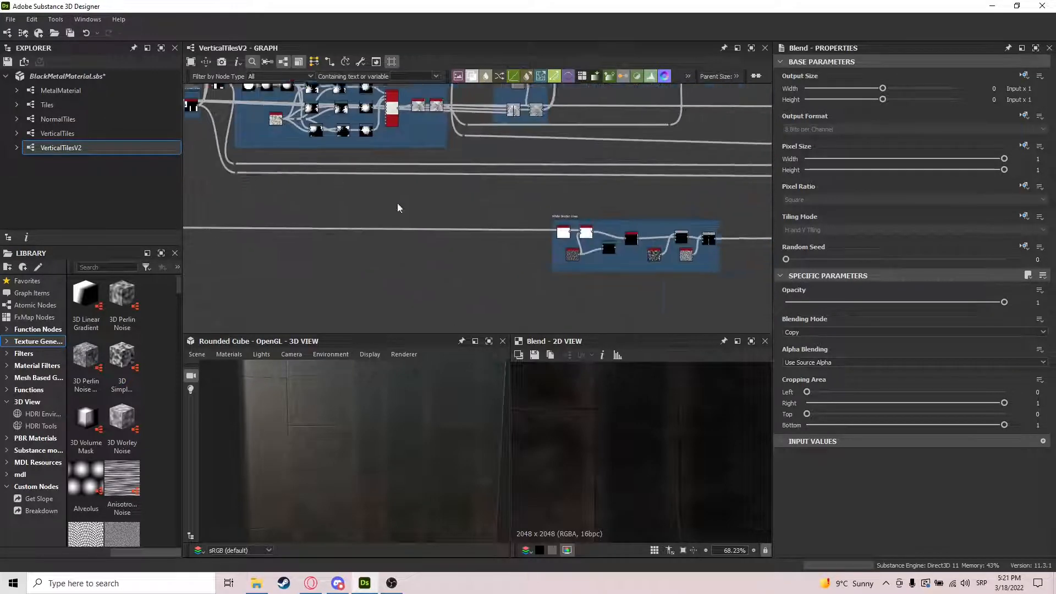
pyautogui.scroll(5, 514, 238)
pyautogui.scroll(1, 627, 221)
pyautogui.moveTo(577, 218); pyautogui.dragTo(394, 212, button='middle')
pyautogui.scroll(3, 436, 217)
# Preview the Slope Blur Grayscale node of the White Border Lines frame and the Gaussian Noise driving its slope
pyautogui.doubleClick(654, 223)
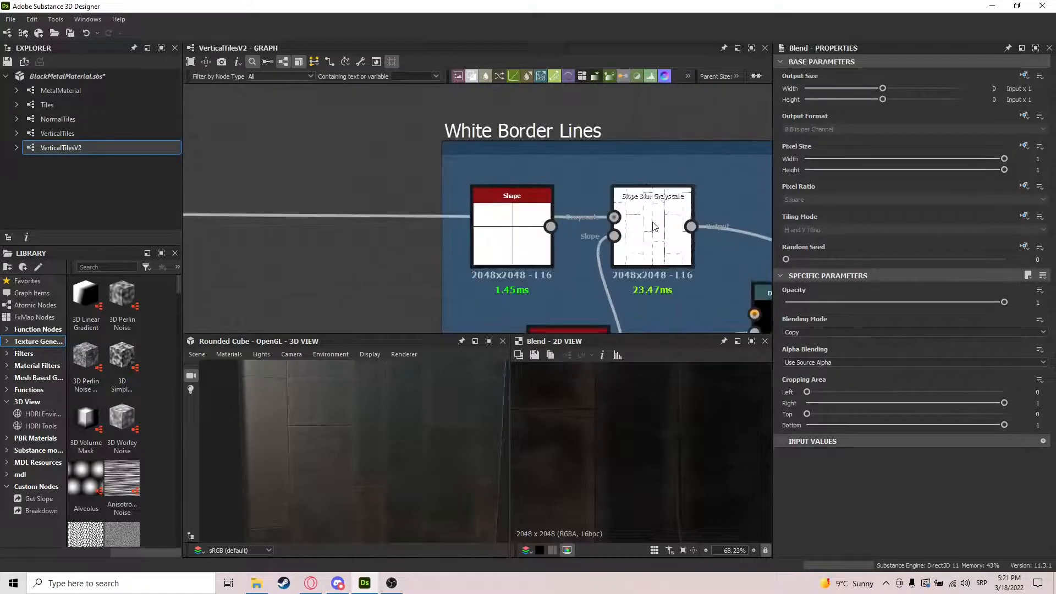
pyautogui.moveTo(694, 227); pyautogui.dragTo(539, 148, button='middle')
pyautogui.scroll(-1, 619, 232)
pyautogui.scroll(-1, 616, 210)
pyautogui.click(401, 253)
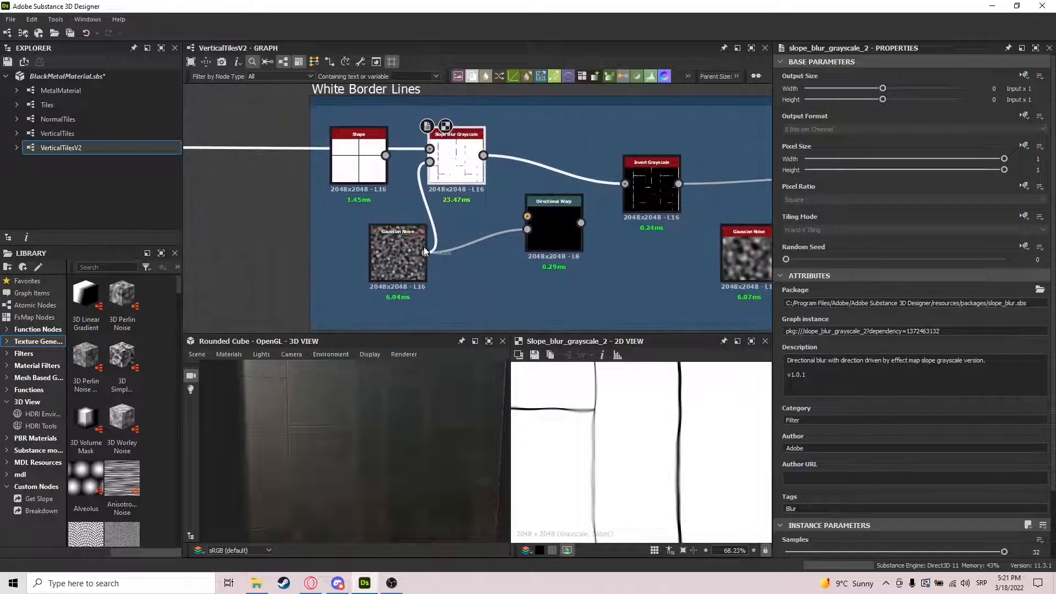
# Inspect the Invert Grayscale lines up close and preview the Blend that subtracts Gaussian Noise from them
pyautogui.moveTo(602, 240); pyautogui.dragTo(547, 238, button='middle')
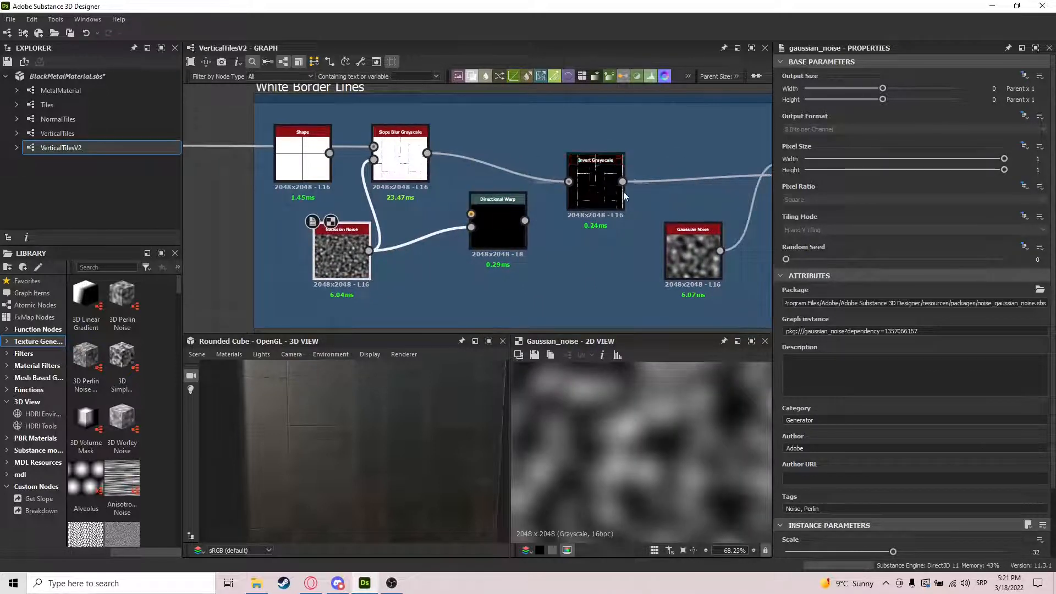
pyautogui.click(610, 184)
pyautogui.scroll(-2, 687, 430)
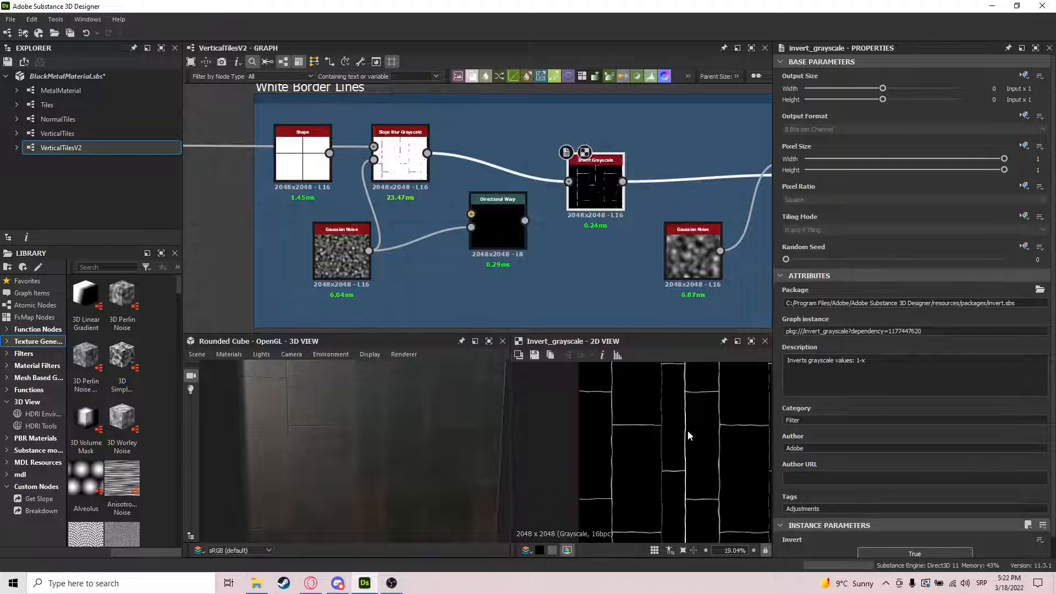
pyautogui.scroll(1, 688, 430)
pyautogui.scroll(2, 687, 430)
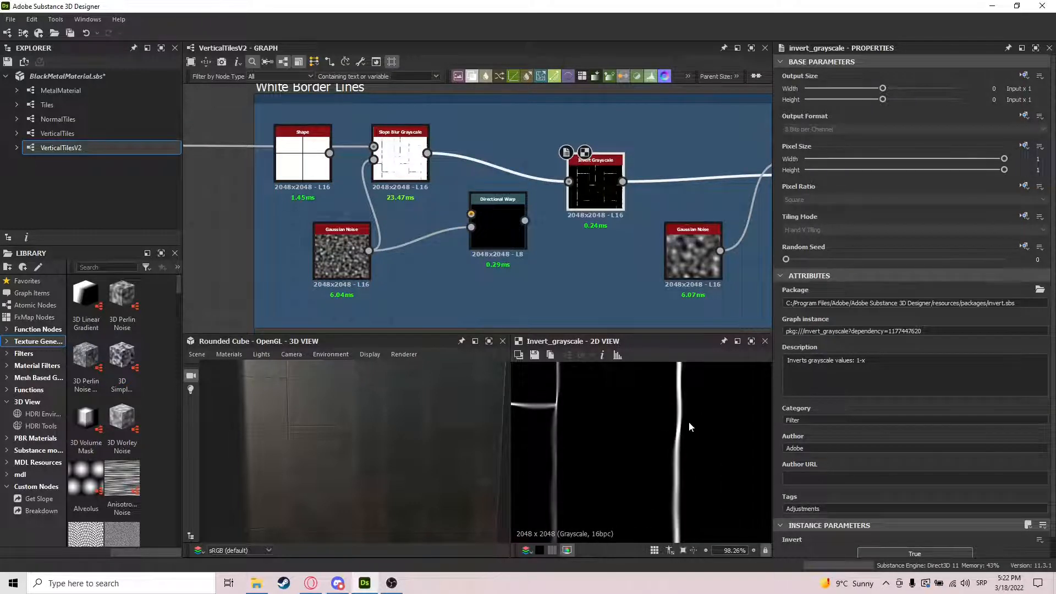
pyautogui.moveTo(607, 238); pyautogui.dragTo(429, 268, button='middle')
pyautogui.doubleClick(638, 223)
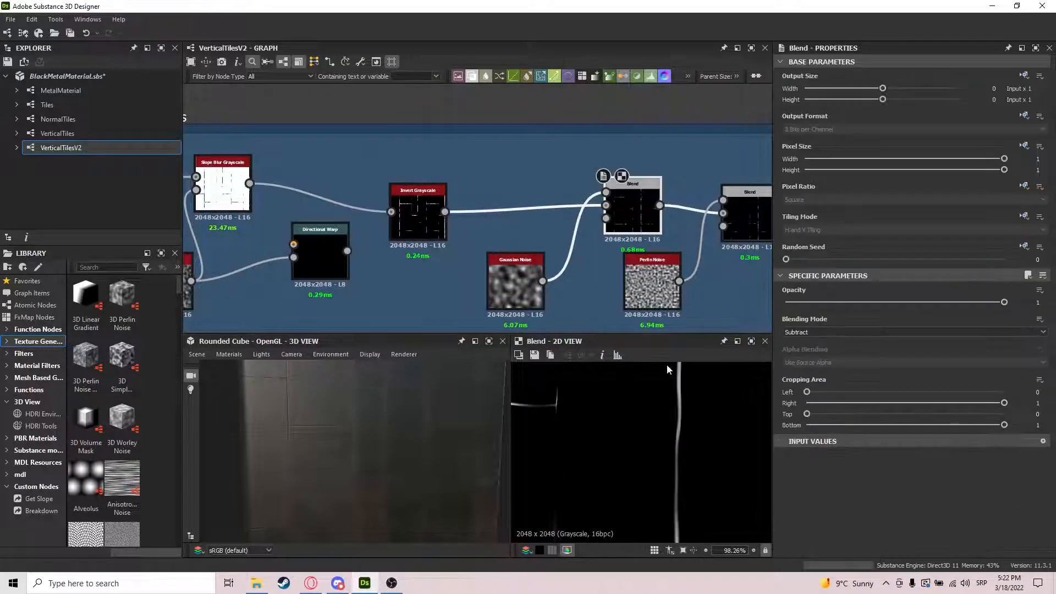
# Preview the last Blend of the White Border Lines frame, which subtracts Perlin Noise, and examine its thin lines
pyautogui.moveTo(614, 271); pyautogui.dragTo(546, 260, button='middle')
pyautogui.scroll(-9, 608, 440)
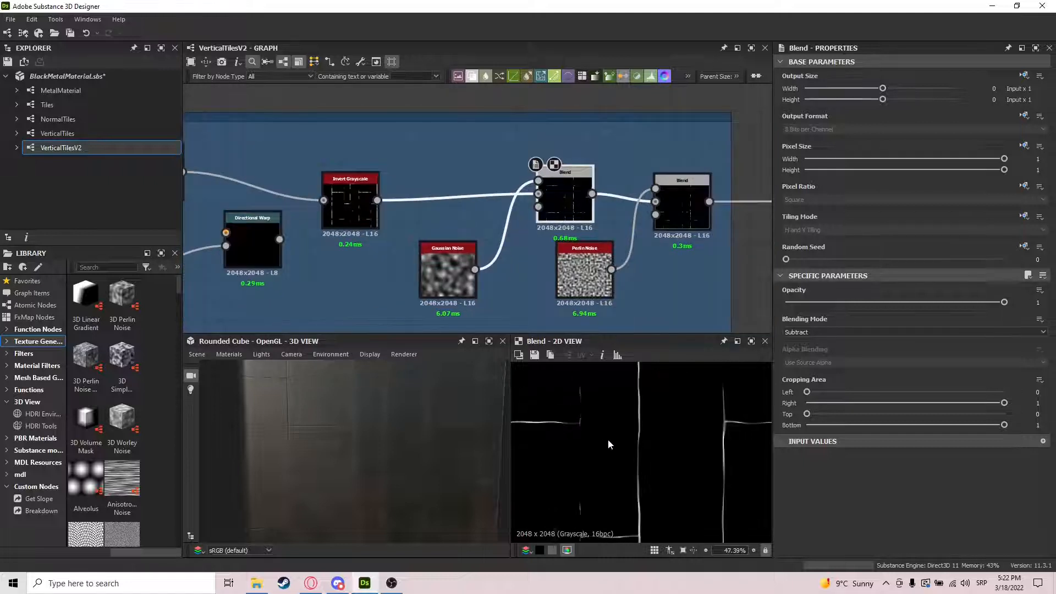
pyautogui.moveTo(624, 283); pyautogui.dragTo(571, 273, button='middle')
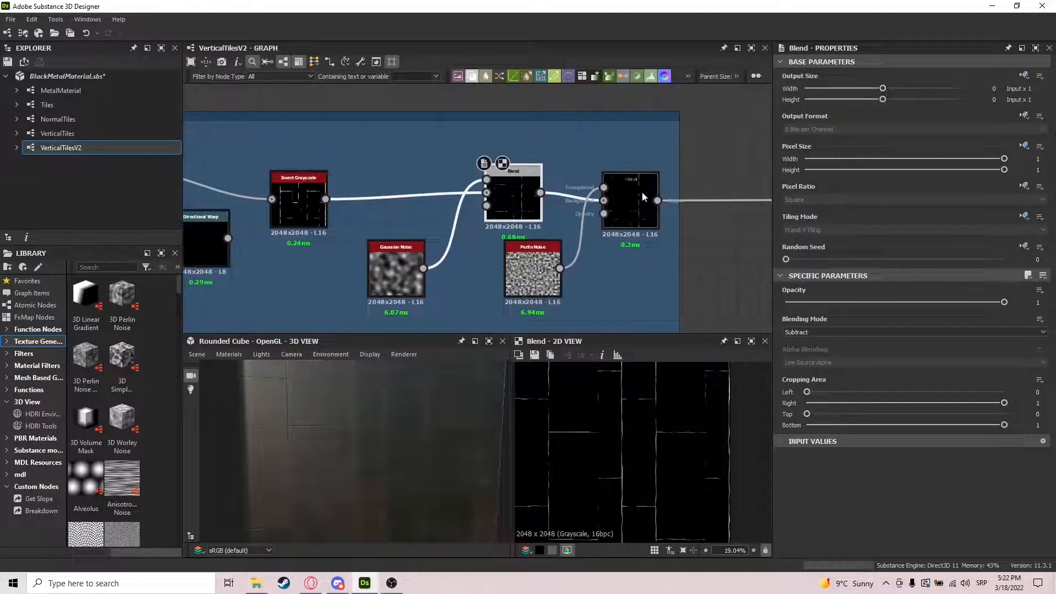
pyautogui.click(641, 191)
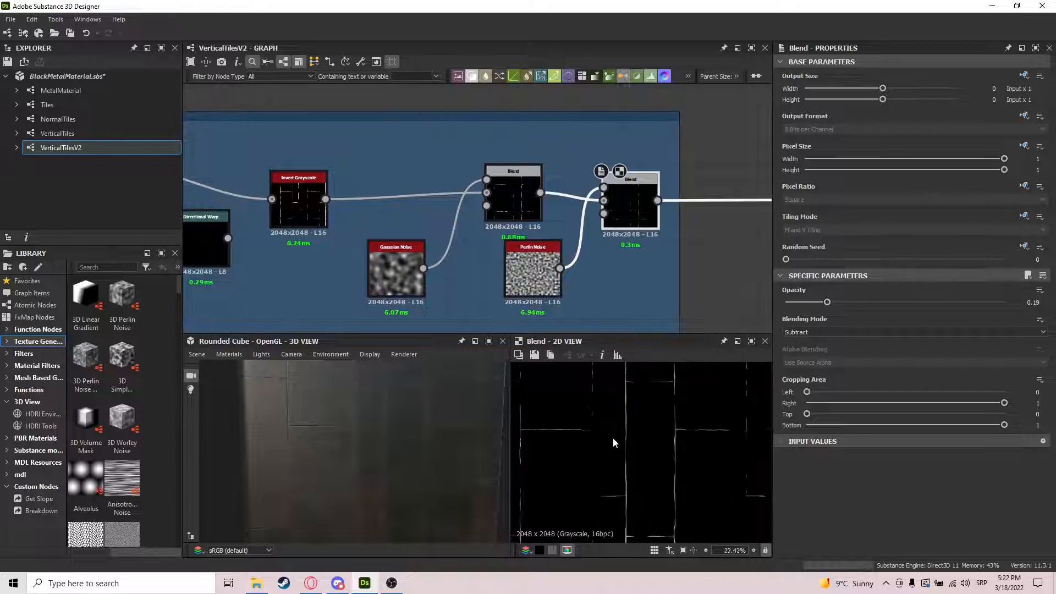
pyautogui.scroll(-1, 613, 438)
pyautogui.scroll(1, 632, 434)
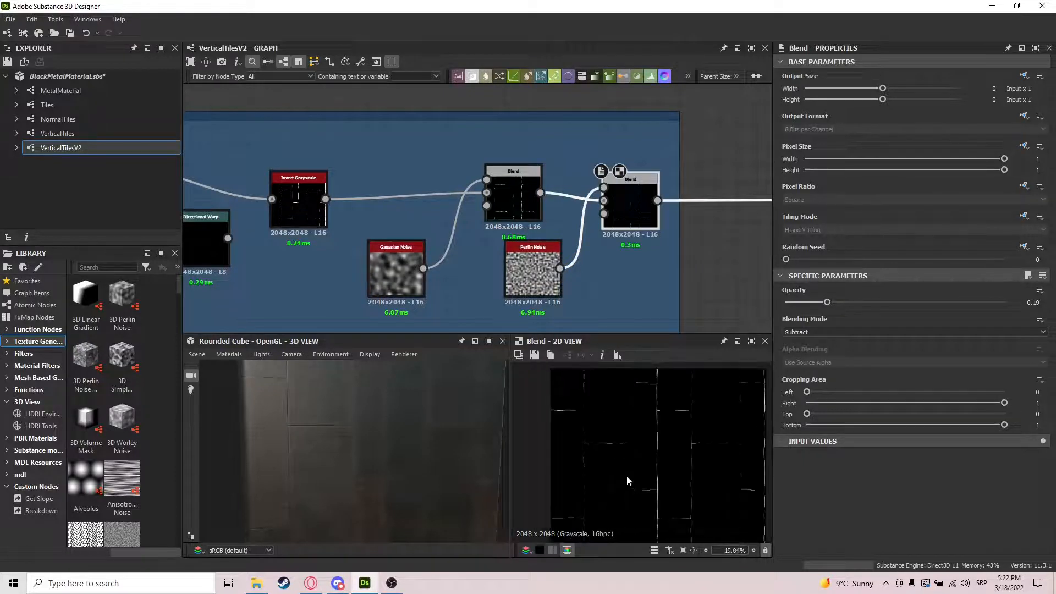
pyautogui.scroll(-2, 613, 437)
pyautogui.scroll(2, 603, 437)
pyautogui.scroll(2, 633, 443)
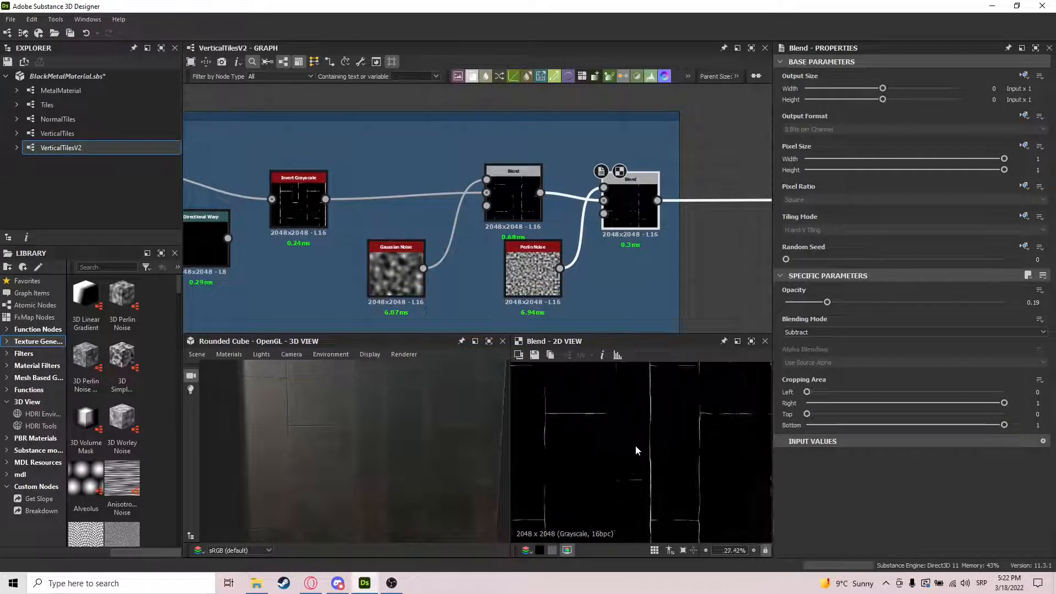
pyautogui.scroll(-4, 636, 445)
pyautogui.scroll(3, 649, 434)
# Follow the White Border Lines output to the Border Lines Blend and preview that Blend and the Base Color output
pyautogui.scroll(-8, 441, 300)
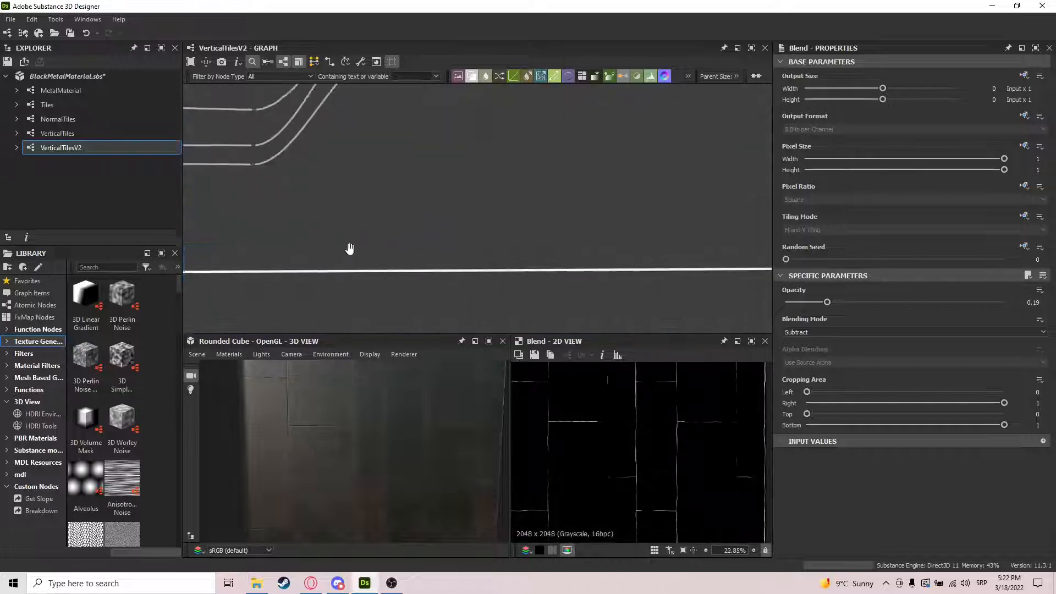
pyautogui.scroll(8, 548, 253)
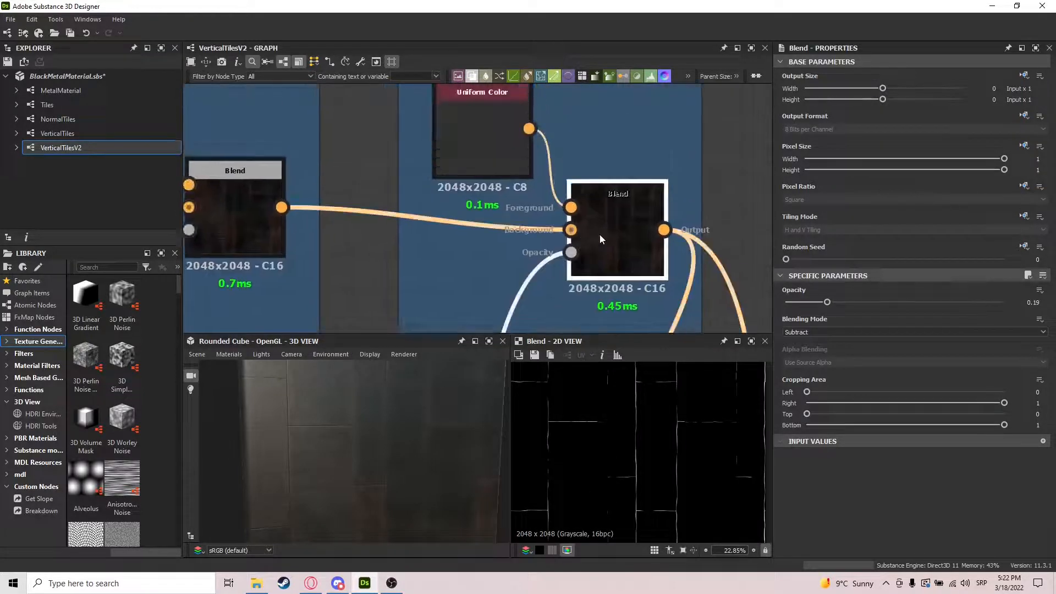
pyautogui.click(600, 234)
pyautogui.moveTo(569, 185); pyautogui.dragTo(571, 222, button='middle')
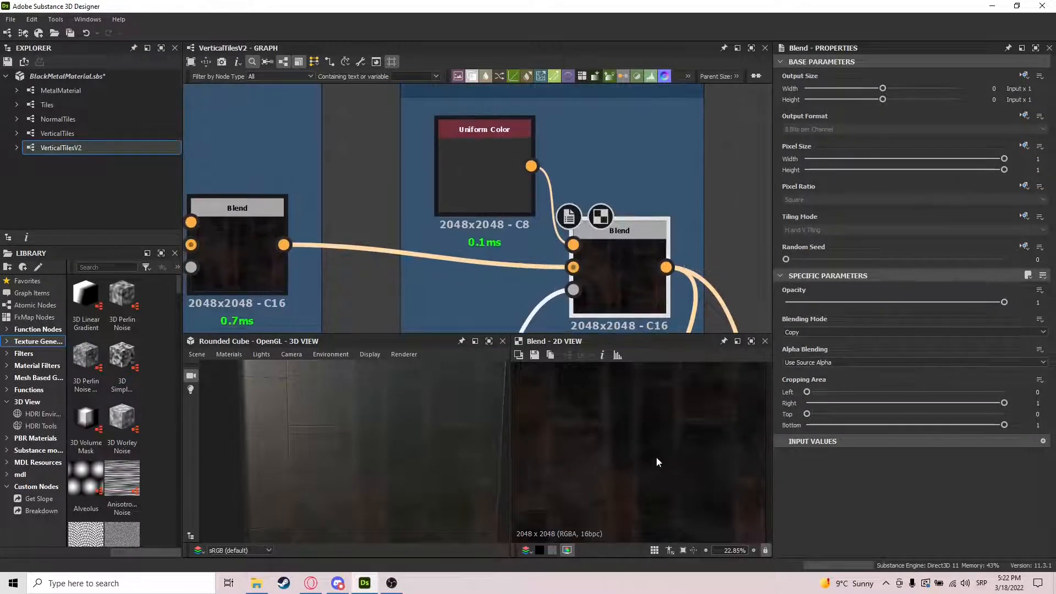
pyautogui.scroll(-8, 638, 321)
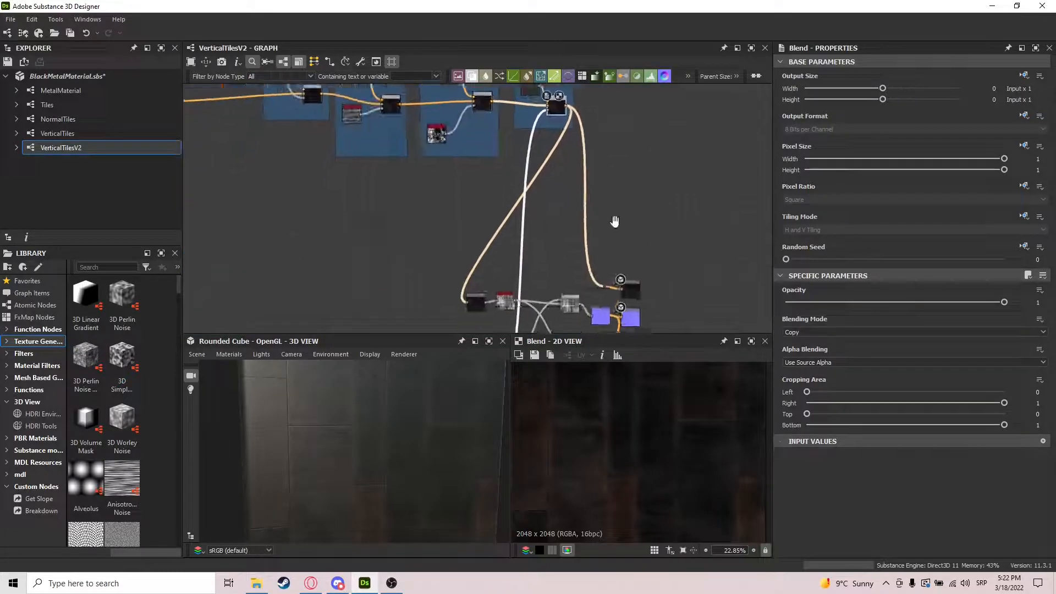
pyautogui.scroll(5, 632, 266)
pyautogui.click(624, 246)
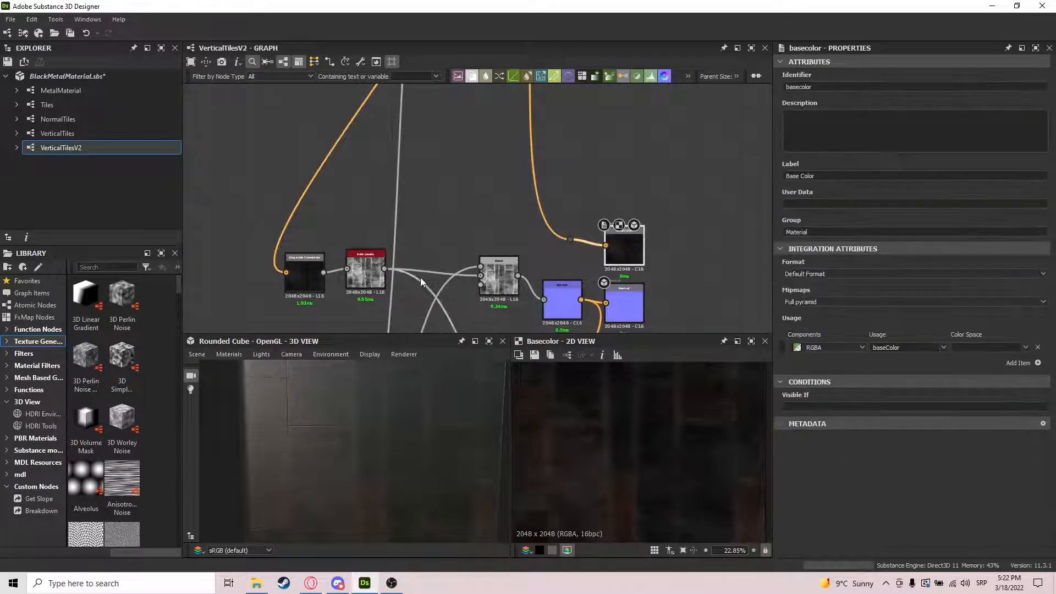
# Trace the final colour Blend into the Grayscale Conversion node and preview it and the Auto Levels node after it
pyautogui.moveTo(380, 246); pyautogui.dragTo(459, 321, button='middle')
pyautogui.scroll(-4, 464, 292)
pyautogui.moveTo(456, 270); pyautogui.dragTo(512, 216, button='middle')
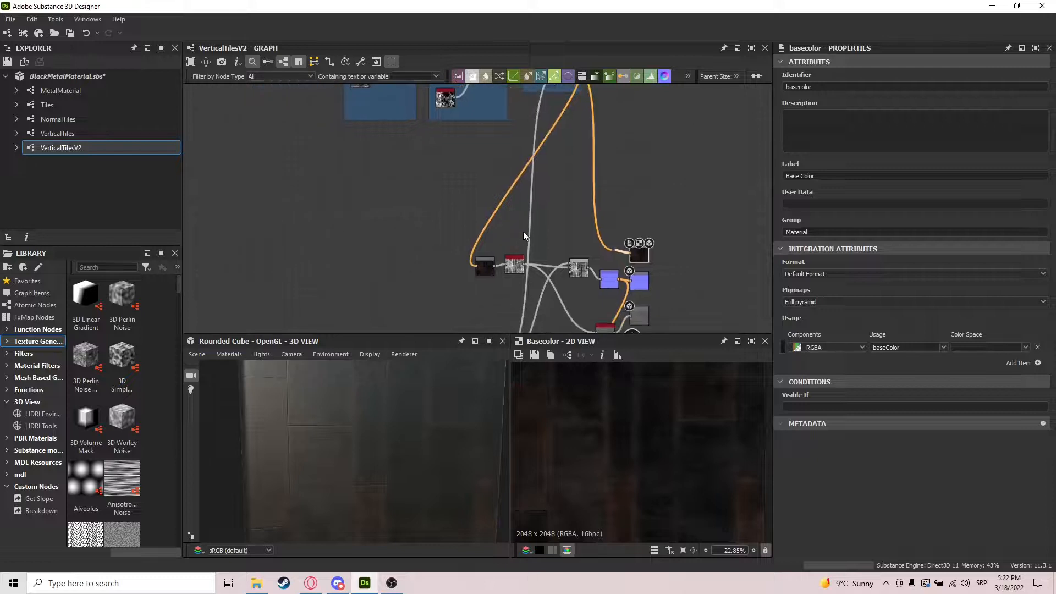
pyautogui.moveTo(522, 299); pyautogui.dragTo(538, 261, button='middle')
pyautogui.scroll(3, 527, 236)
pyautogui.click(526, 236)
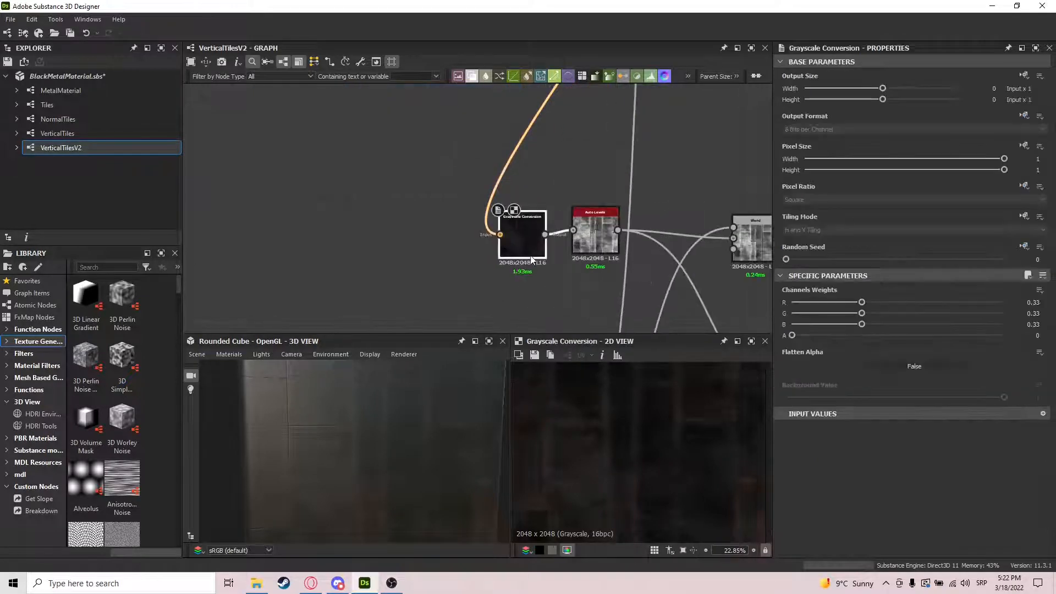
pyautogui.moveTo(600, 231); pyautogui.dragTo(525, 220, button='middle')
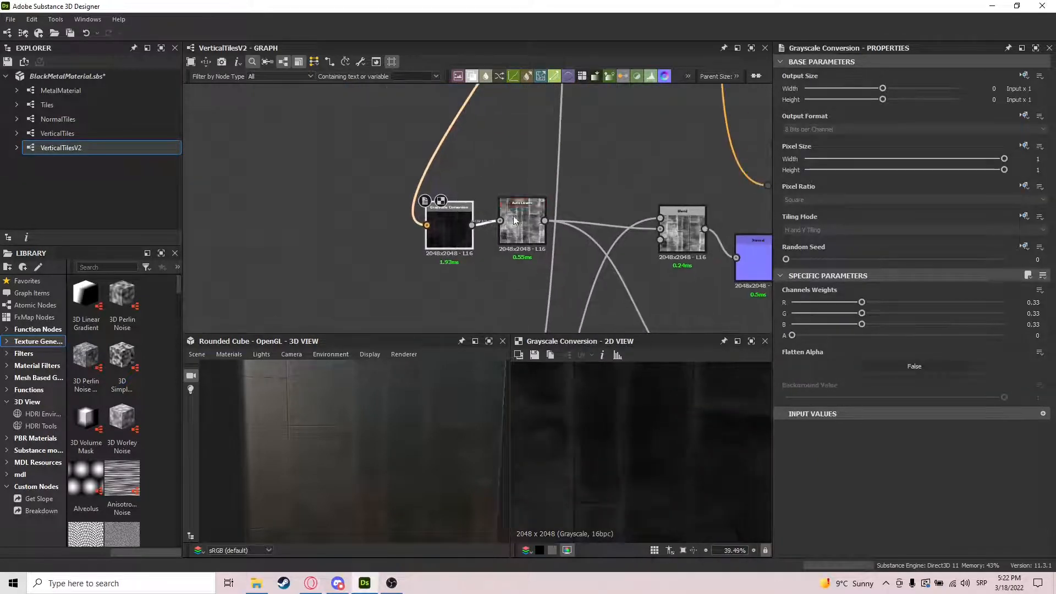
pyautogui.scroll(3, 525, 220)
pyautogui.click(526, 220)
pyautogui.scroll(-4, 642, 449)
pyautogui.scroll(-2, 591, 480)
pyautogui.moveTo(673, 298); pyautogui.dragTo(525, 252, button='middle')
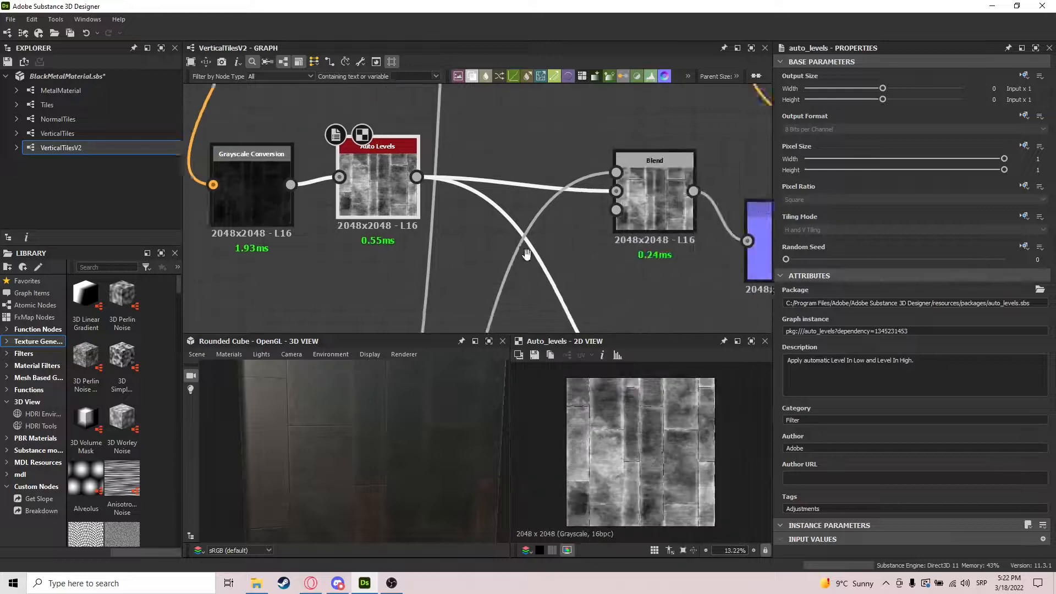
# Preview the Subtract Blend feeding the Normal node and trace its foreground input back to the White Border Lines frame
pyautogui.moveTo(631, 242); pyautogui.dragTo(532, 245, button='middle')
pyautogui.click(570, 200)
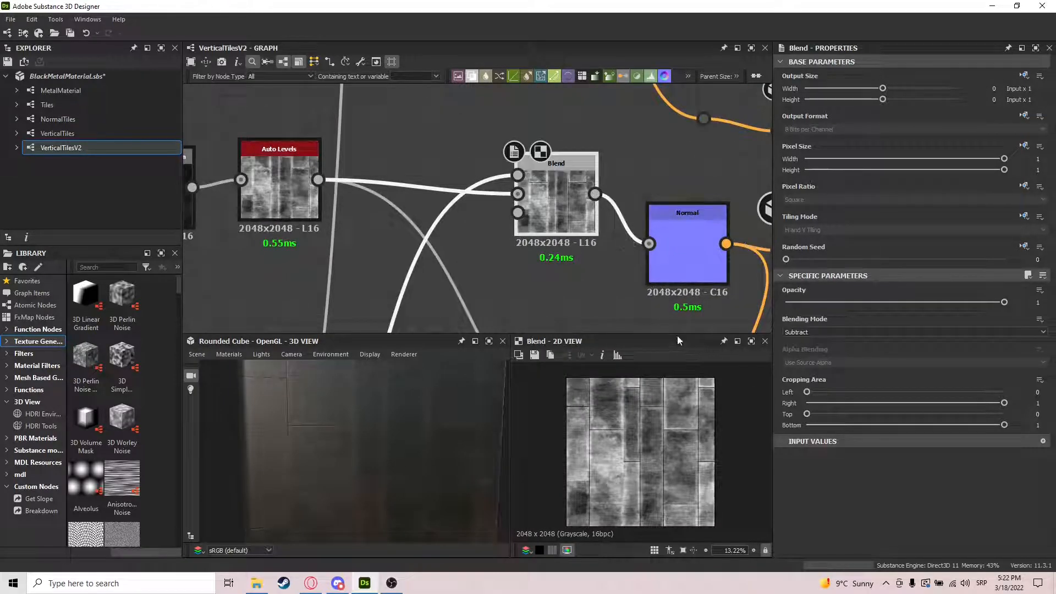
pyautogui.scroll(-1, 608, 318)
pyautogui.scroll(-4, 609, 318)
pyautogui.moveTo(586, 321); pyautogui.dragTo(591, 142, button='middle')
pyautogui.scroll(-4, 495, 231)
pyautogui.moveTo(313, 232); pyautogui.dragTo(535, 272, button='middle')
pyautogui.scroll(-3, 708, 282)
pyautogui.scroll(4, 534, 272)
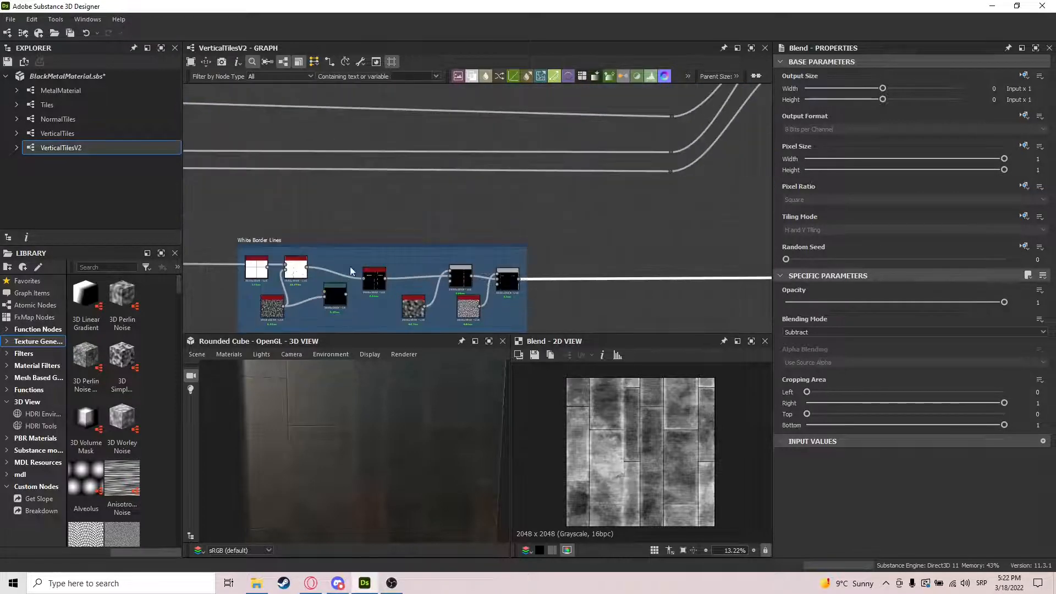
pyautogui.moveTo(649, 248); pyautogui.dragTo(275, 253, button='middle')
pyautogui.moveTo(605, 286); pyautogui.dragTo(277, 288, button='middle')
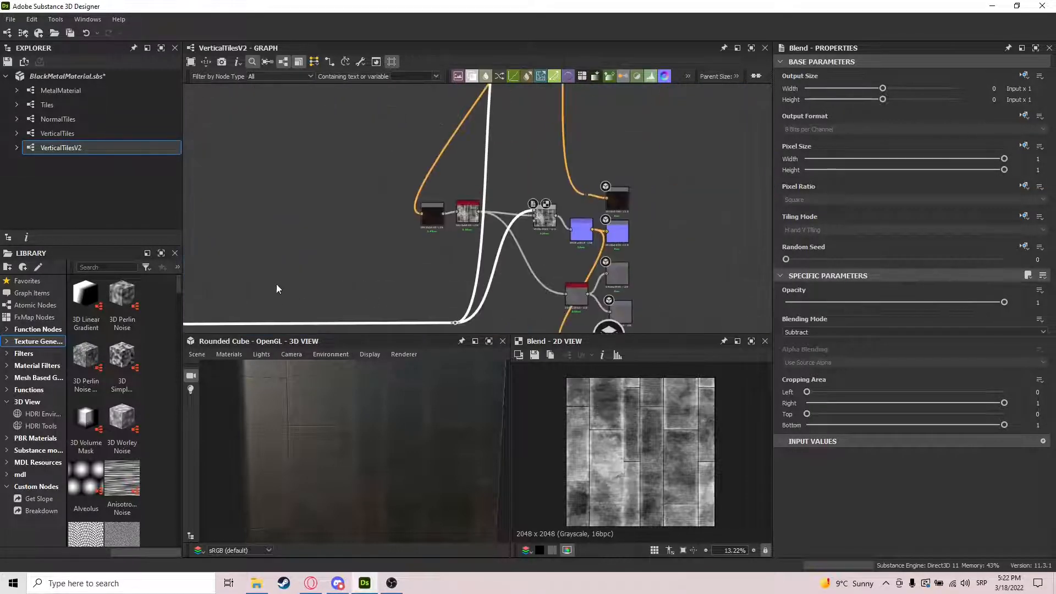
# Compare the Auto Levels output with the Subtract Blend at close range to inspect the tile borders
pyautogui.scroll(4, 514, 211)
pyautogui.scroll(3, 413, 212)
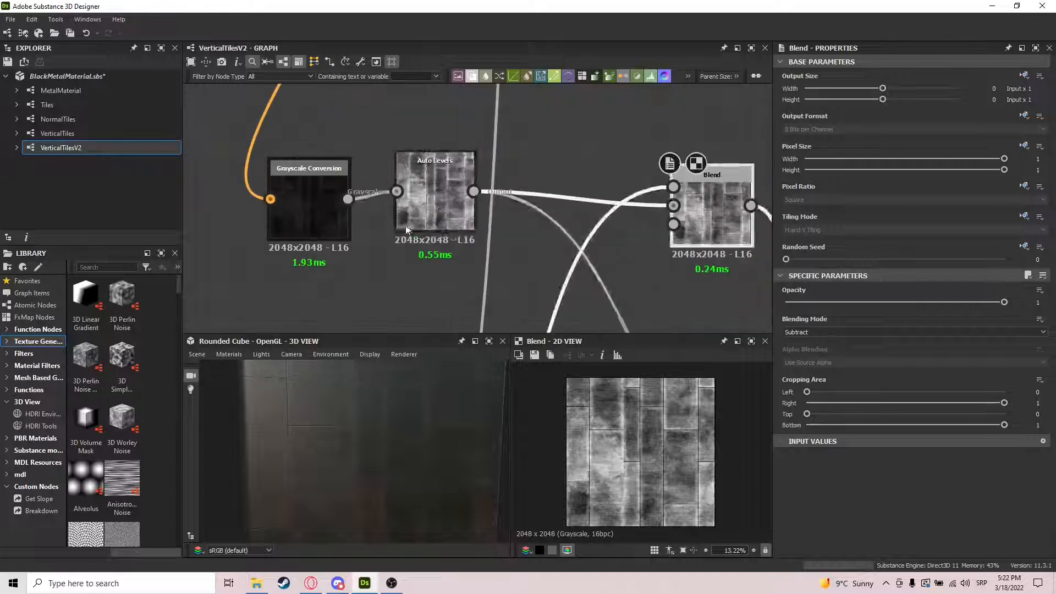
pyautogui.click(446, 215)
pyautogui.scroll(8, 631, 439)
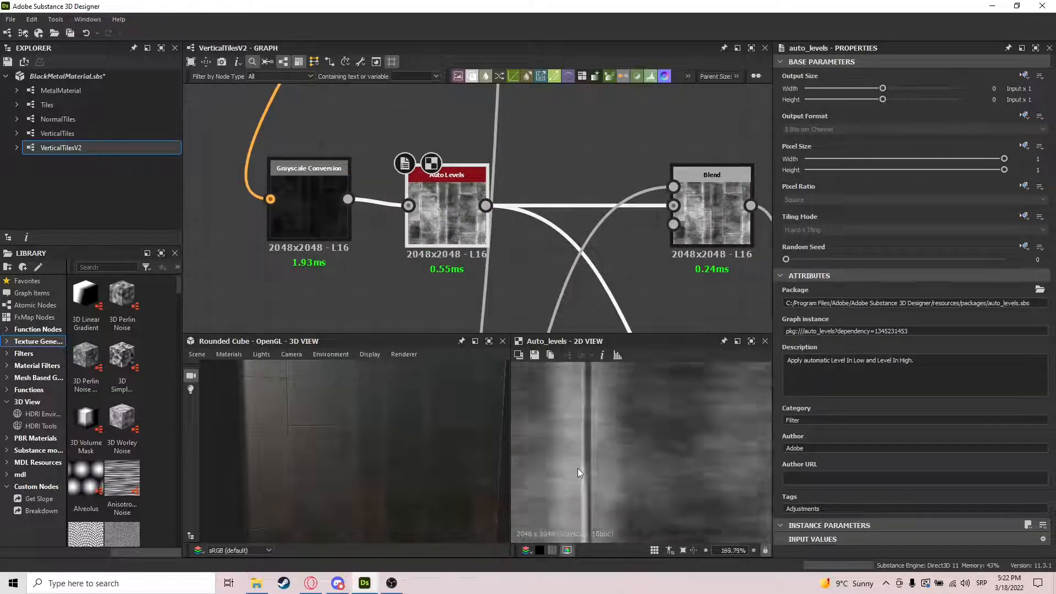
pyautogui.moveTo(582, 503); pyautogui.dragTo(590, 441, button='middle')
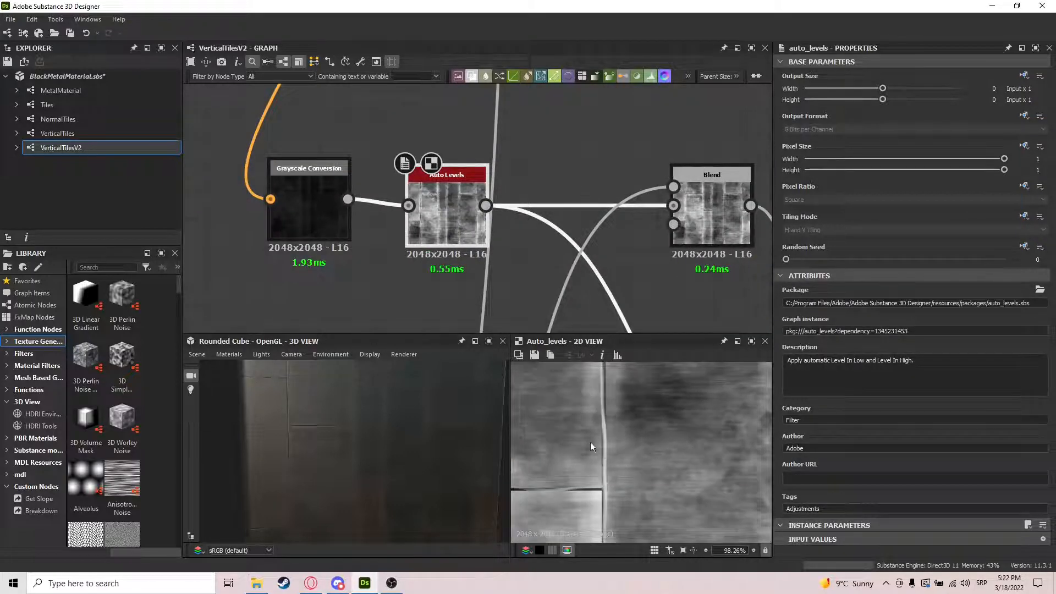
pyautogui.click(721, 227)
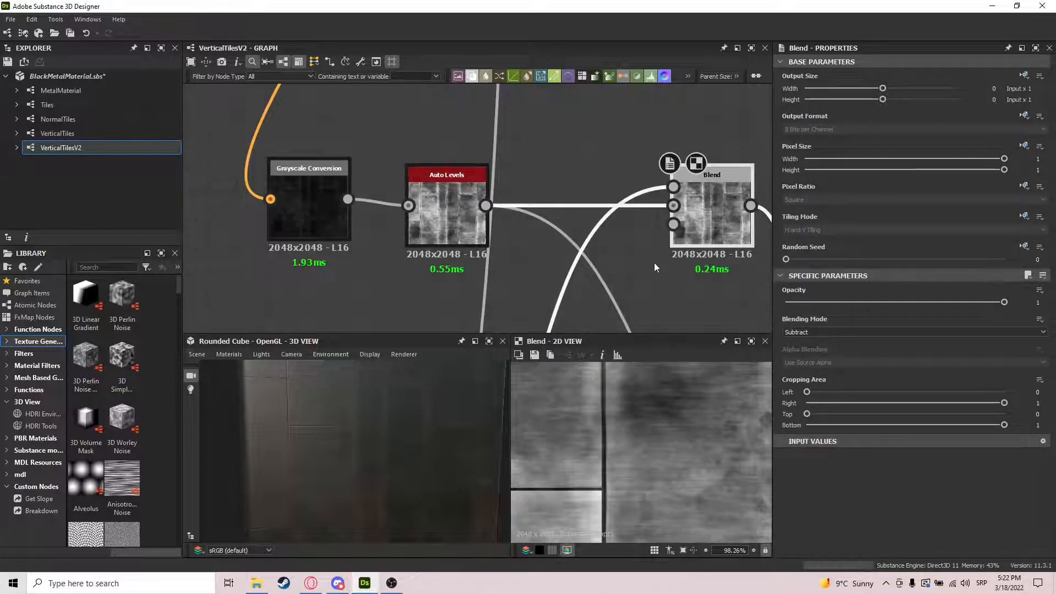
# Preview the Normal node and the Normal output, and inspect the resulting surface relief up close on the rounded cube
pyautogui.moveTo(654, 262); pyautogui.dragTo(435, 246, button='middle')
pyautogui.click(626, 267)
pyautogui.moveTo(636, 266); pyautogui.dragTo(505, 221, button='middle')
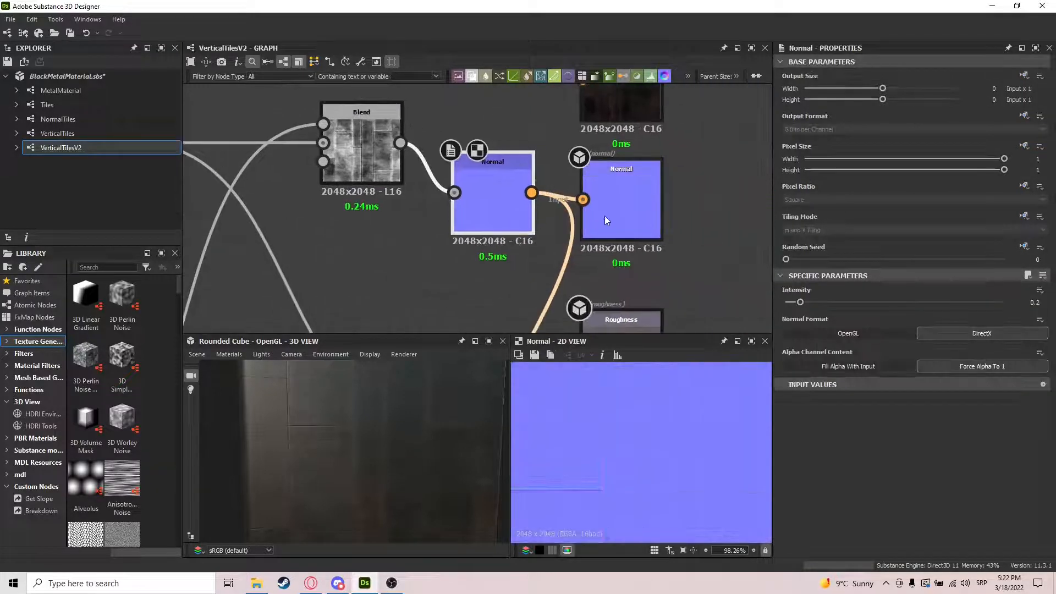
pyautogui.click(647, 208)
pyautogui.click(497, 224)
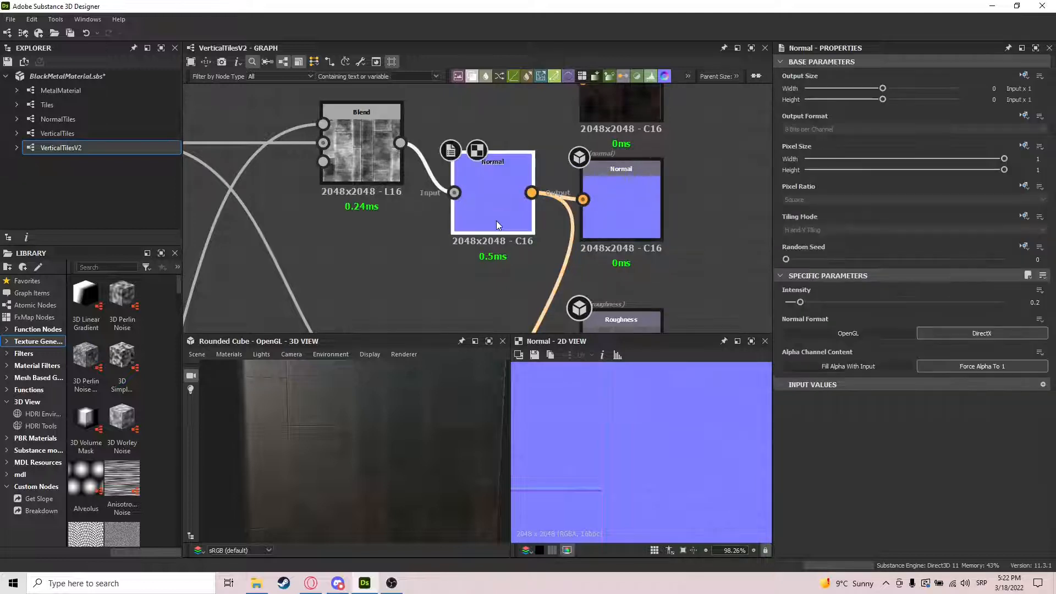
pyautogui.moveTo(434, 227); pyautogui.dragTo(533, 240, button='middle')
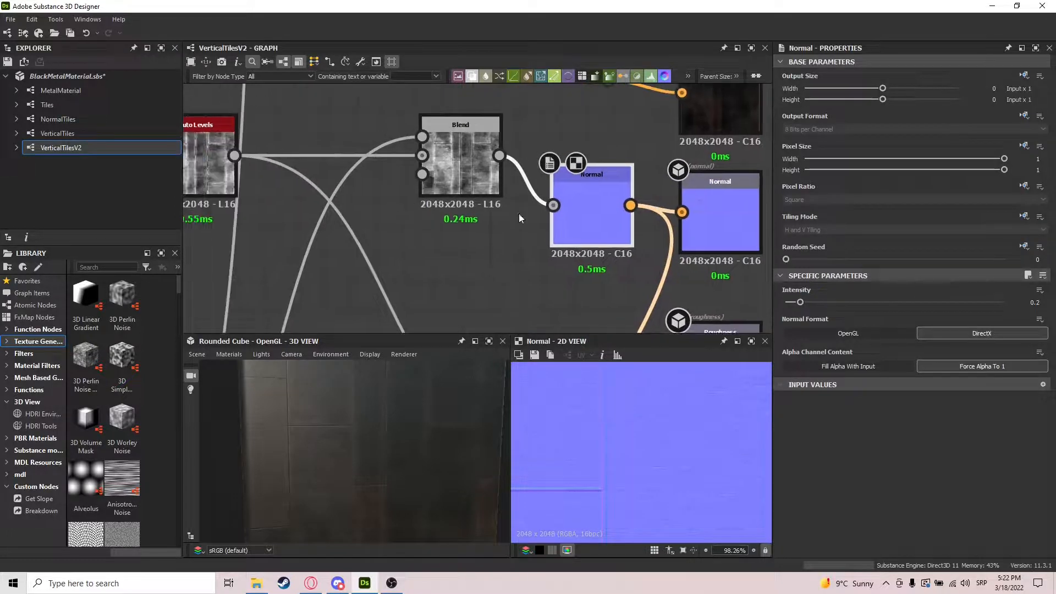
pyautogui.moveTo(359, 388); pyautogui.dragTo(288, 391)
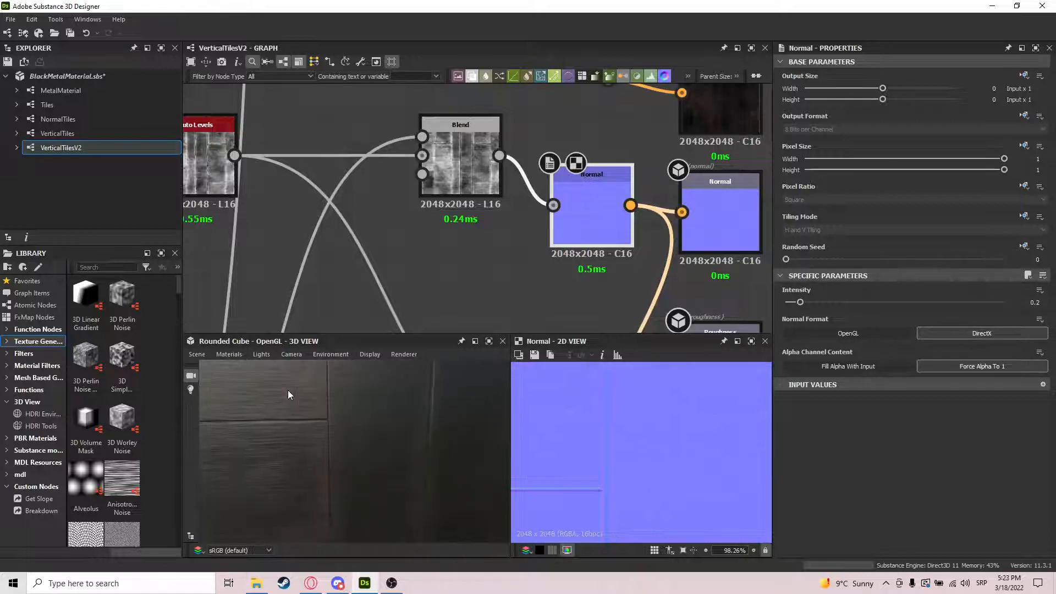
# Preview the Histogram Range node and the Roughness and Metallic outputs it feeds
pyautogui.moveTo(521, 315); pyautogui.dragTo(507, 225, button='middle')
pyautogui.scroll(-4, 517, 306)
pyautogui.scroll(2, 548, 257)
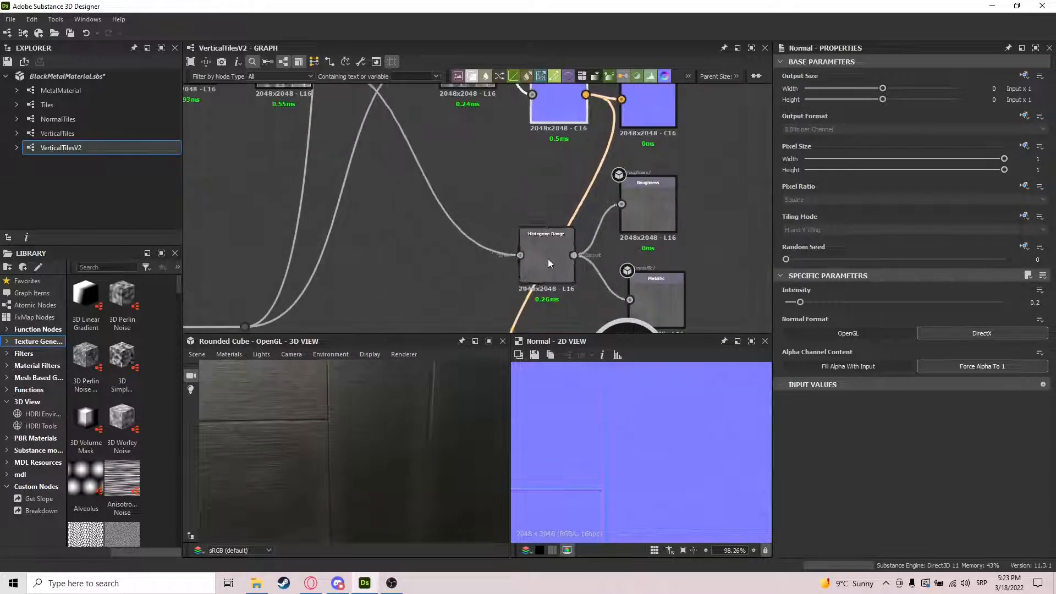
pyautogui.doubleClick(544, 260)
pyautogui.click(655, 213)
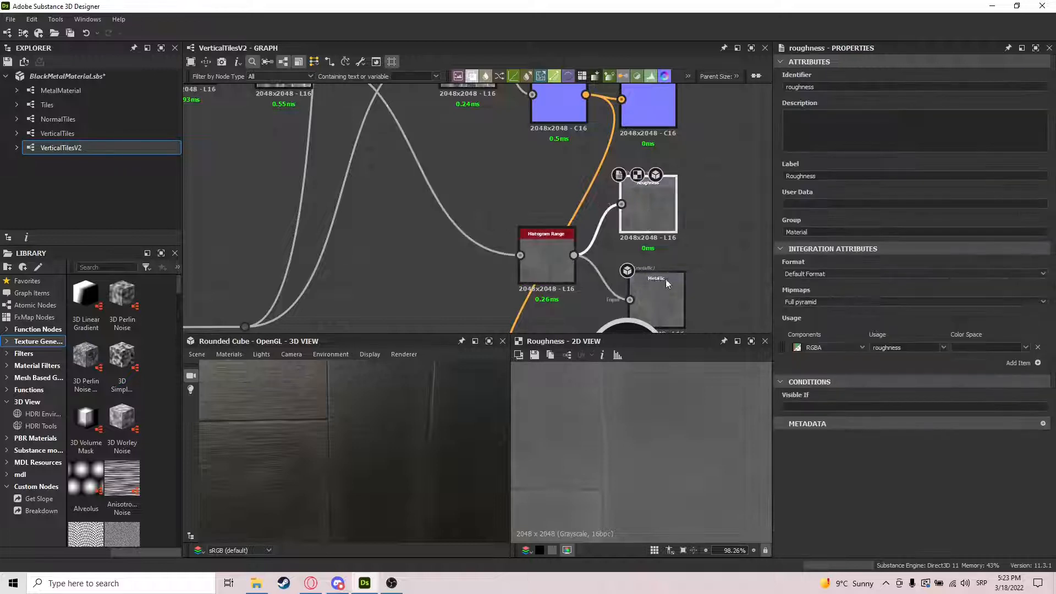
pyautogui.click(665, 296)
pyautogui.scroll(-5, 650, 405)
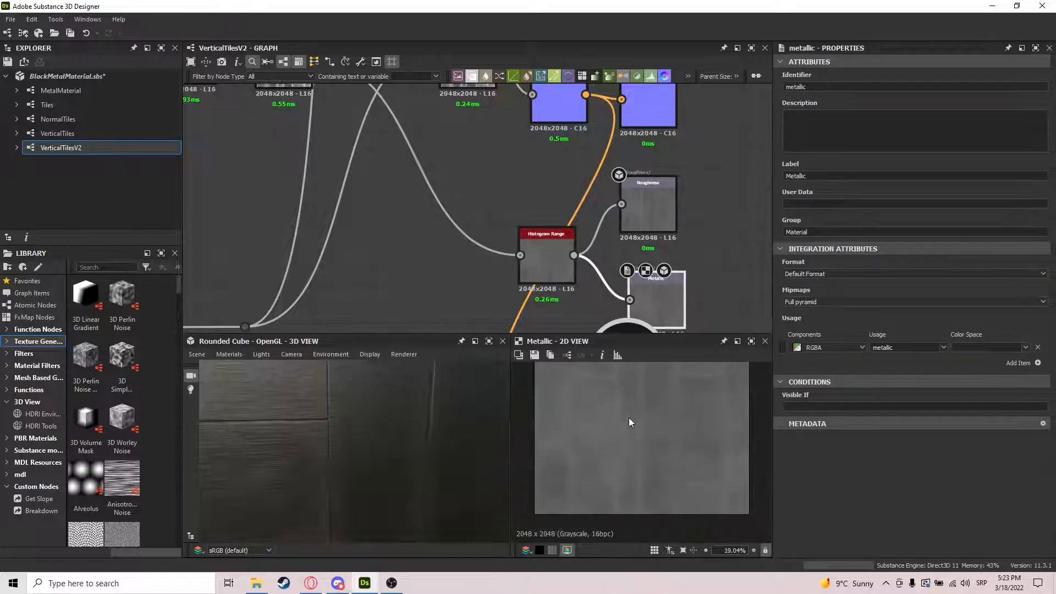
# Trace the Normal node into Normal To Height HQ and inspect the generated height map up close
pyautogui.moveTo(673, 279); pyautogui.dragTo(671, 146, button='middle')
pyautogui.scroll(-1, 671, 147)
pyautogui.scroll(2, 638, 248)
pyautogui.moveTo(543, 232); pyautogui.dragTo(544, 221)
pyautogui.moveTo(570, 198); pyautogui.dragTo(578, 319, button='middle')
pyautogui.scroll(-2, 579, 321)
pyautogui.scroll(-1, 600, 329)
pyautogui.doubleClick(578, 143)
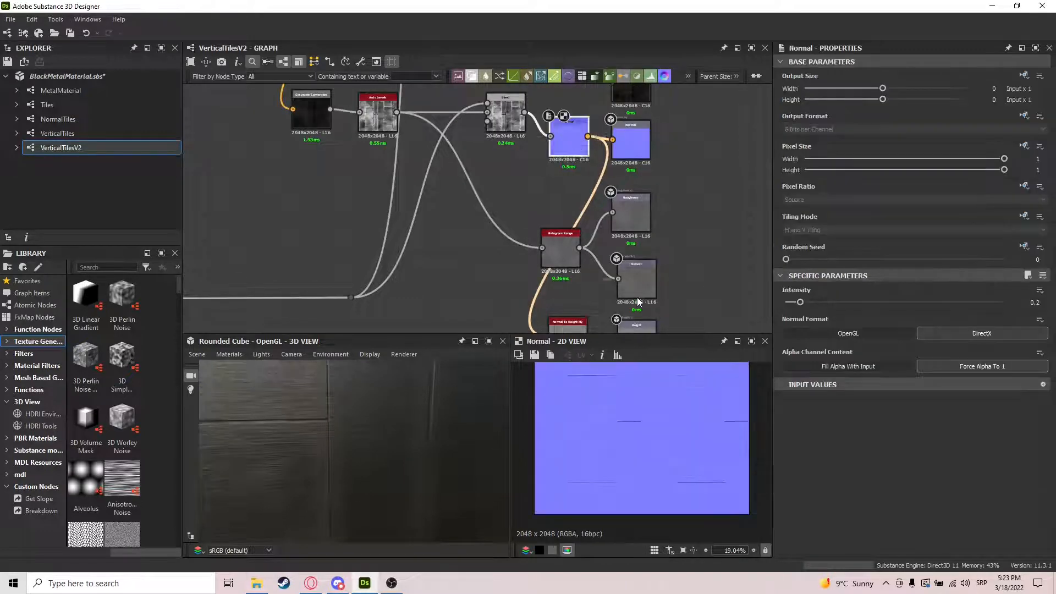
pyautogui.moveTo(636, 302); pyautogui.dragTo(620, 171, button='middle')
pyautogui.click(543, 200)
pyautogui.doubleClick(544, 200)
pyautogui.scroll(7, 634, 416)
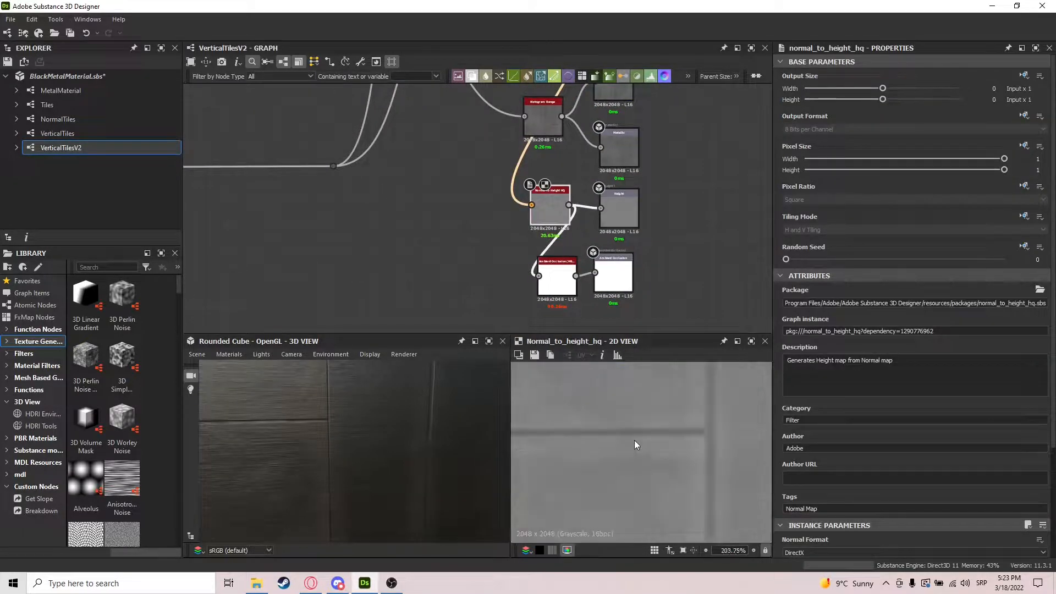
pyautogui.scroll(-1, 632, 439)
pyautogui.scroll(-2, 640, 439)
pyautogui.scroll(3, 636, 243)
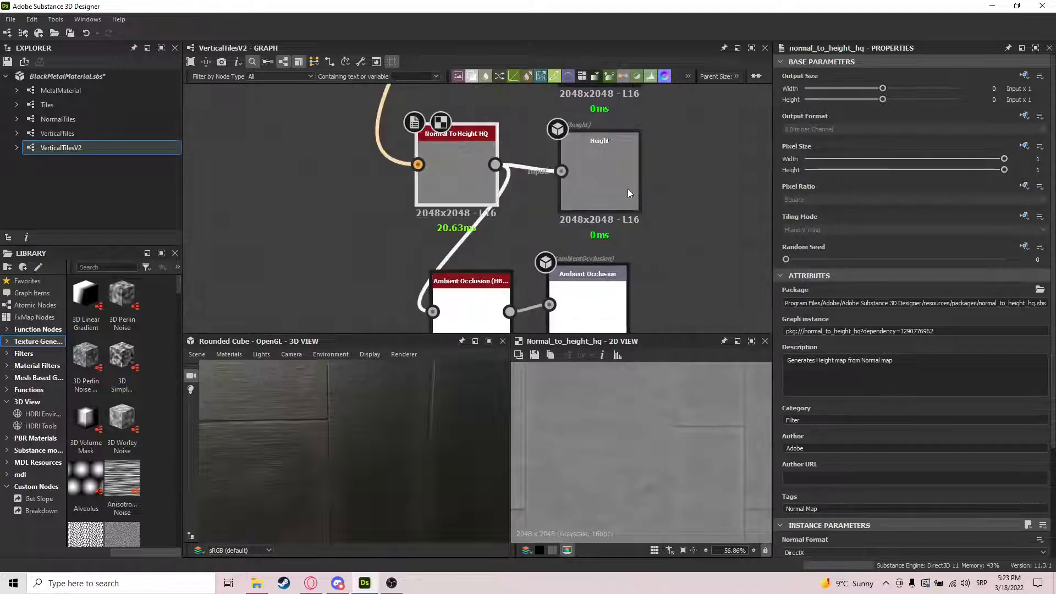
# Preview the Height output, the HBAO Ambient Occlusion node with its instance parameters, and the Ambient Occlusion output
pyautogui.doubleClick(628, 189)
pyautogui.doubleClick(470, 300)
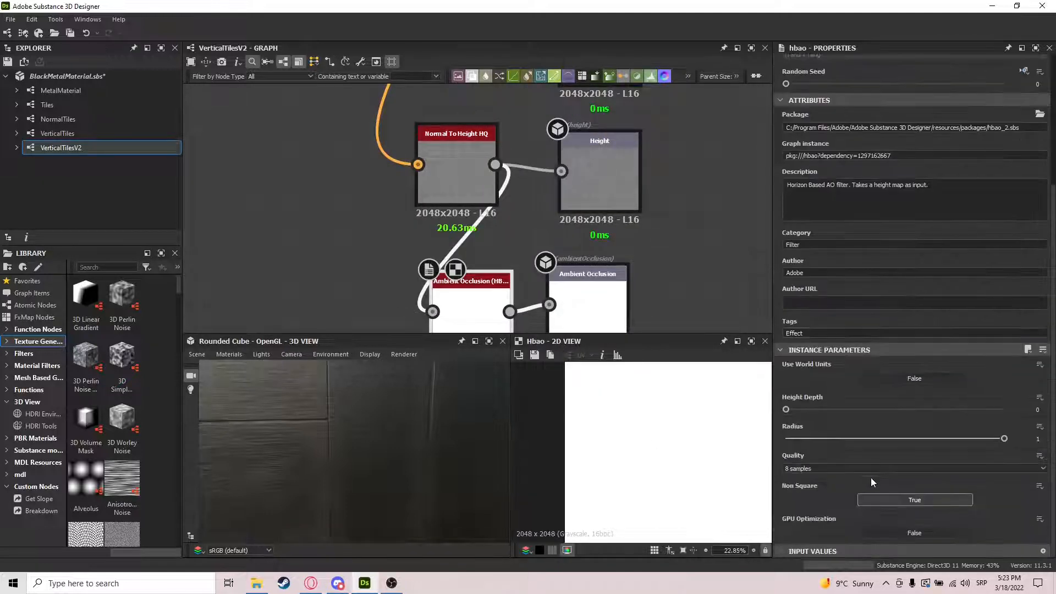
pyautogui.scroll(-1, 642, 471)
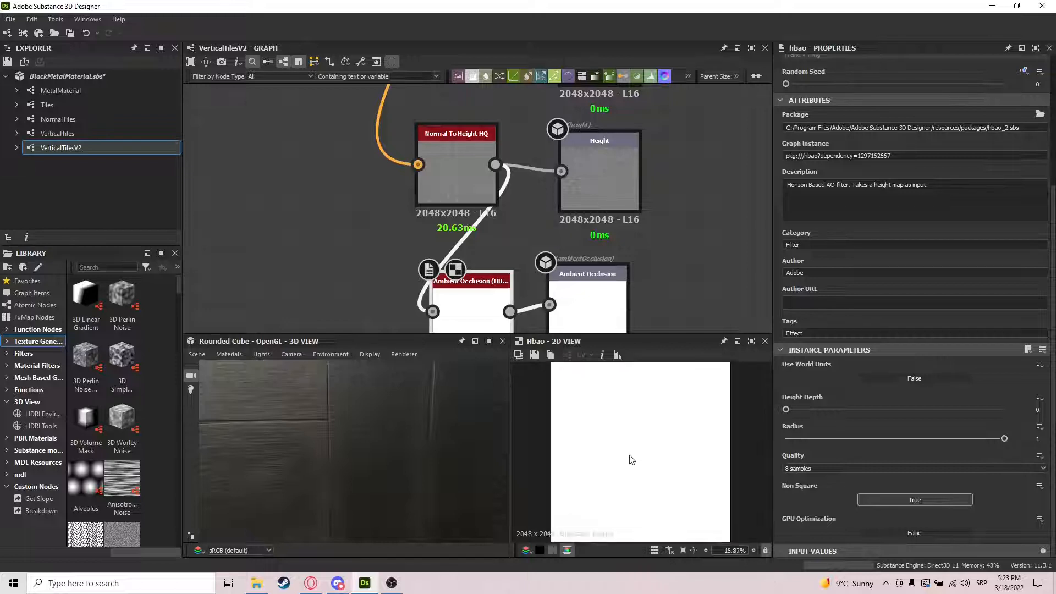
pyautogui.moveTo(620, 325); pyautogui.dragTo(624, 282, button='middle')
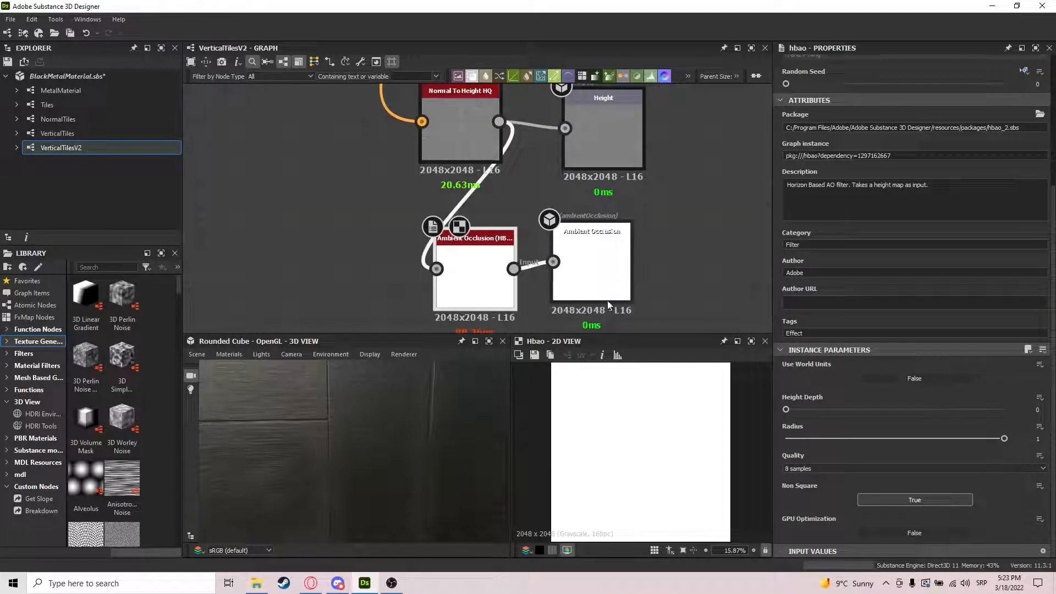
pyautogui.scroll(-2, 630, 429)
pyautogui.doubleClick(569, 285)
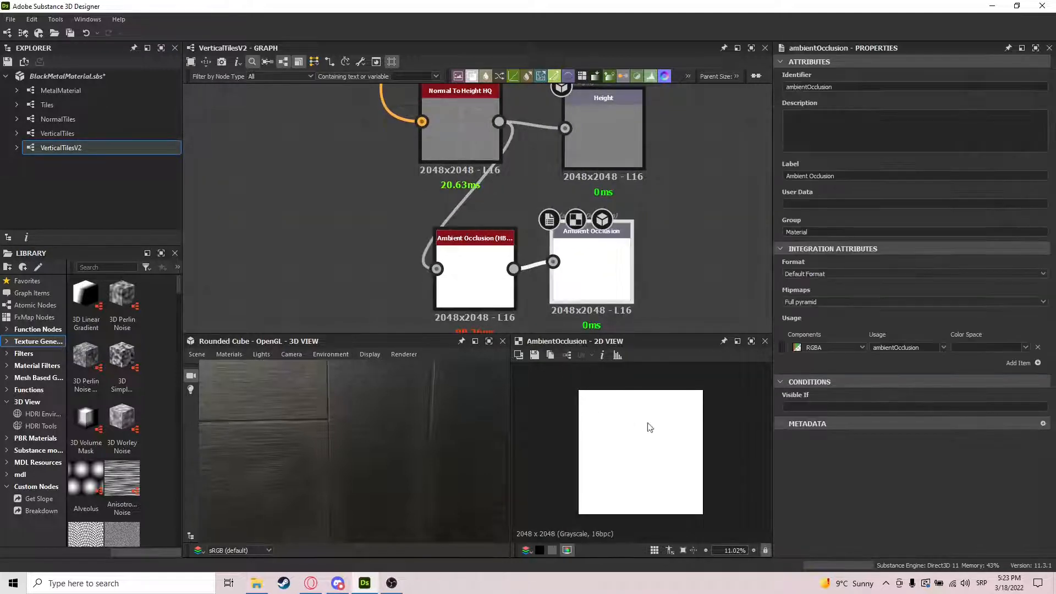
# Try a Height Depth of 0.06 on the HBAO Ambient Occlusion node and inspect its effect on the rounded cube
pyautogui.doubleClick(474, 275)
pyautogui.scroll(-3, 880, 455)
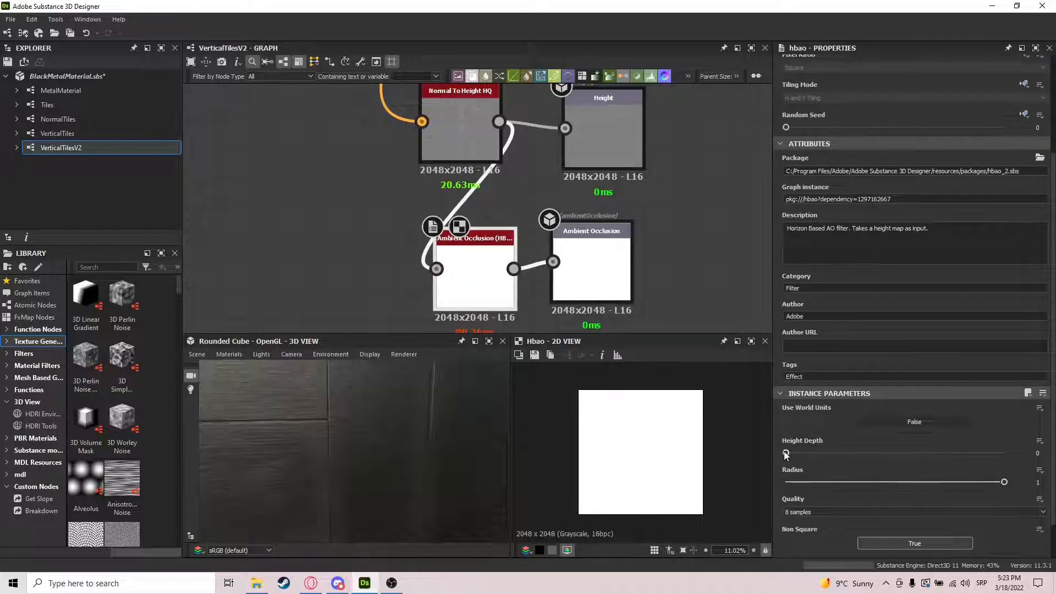
pyautogui.moveTo(786, 453); pyautogui.dragTo(799, 454)
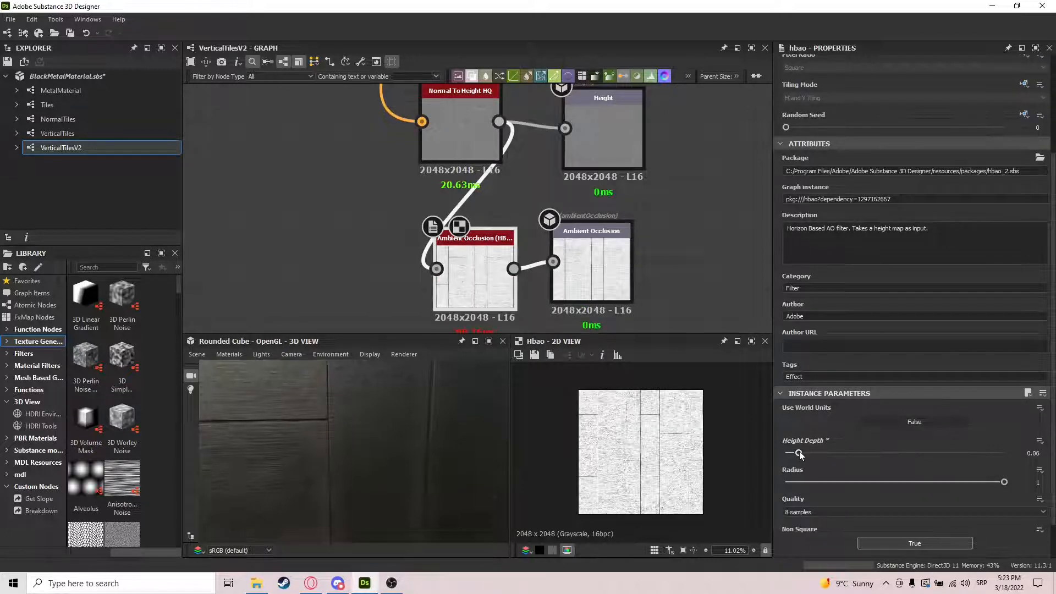
pyautogui.scroll(-3, 381, 430)
pyautogui.moveTo(381, 432)
pyautogui.mouseDown()
pyautogui.moveTo(404, 398)
pyautogui.moveTo(353, 419)
pyautogui.moveTo(395, 394)
pyautogui.moveTo(394, 420)
pyautogui.mouseUp()
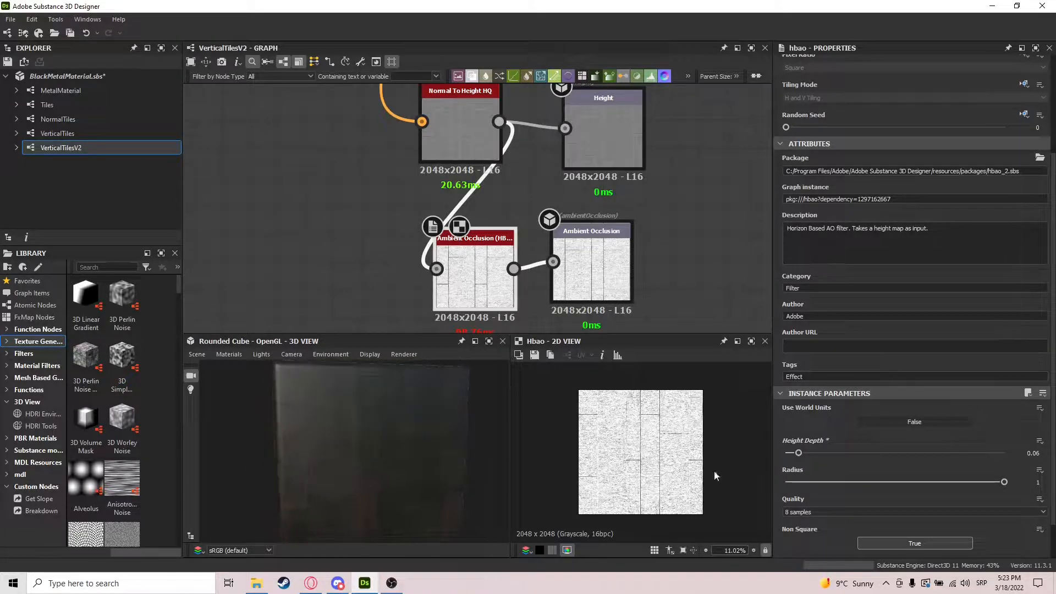
# Set the HBAO node's Radius to 0.12, test a Height Depth of 0.04 on the cube, and return Height Depth to 0
pyautogui.moveTo(832, 480); pyautogui.dragTo(786, 453)
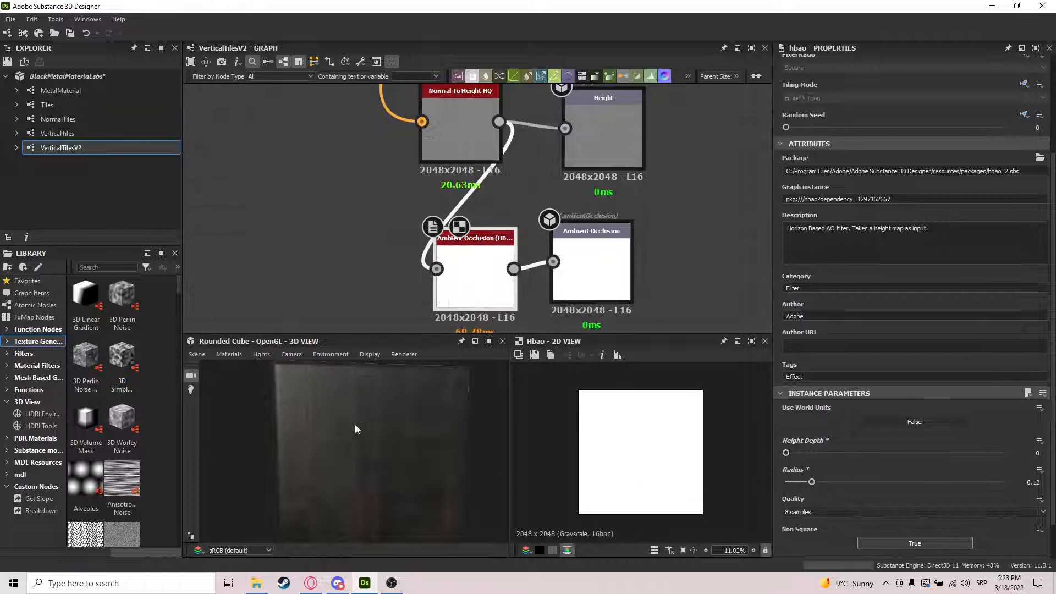
pyautogui.moveTo(355, 429)
pyautogui.mouseDown()
pyautogui.moveTo(378, 401)
pyautogui.moveTo(398, 410)
pyautogui.moveTo(318, 393)
pyautogui.moveTo(374, 435)
pyautogui.mouseUp()
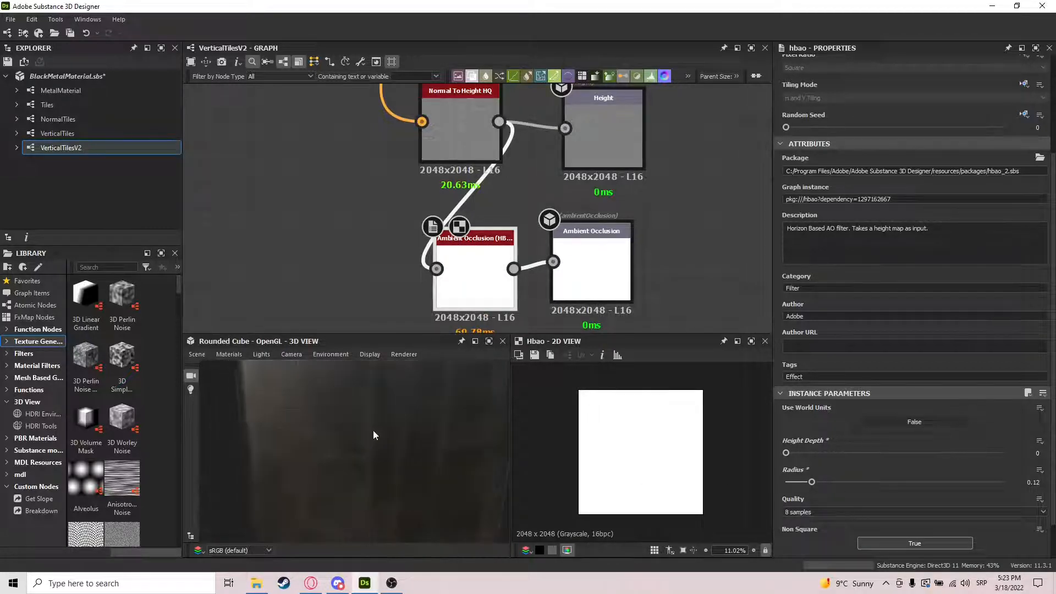
pyautogui.moveTo(793, 454); pyautogui.dragTo(786, 452)
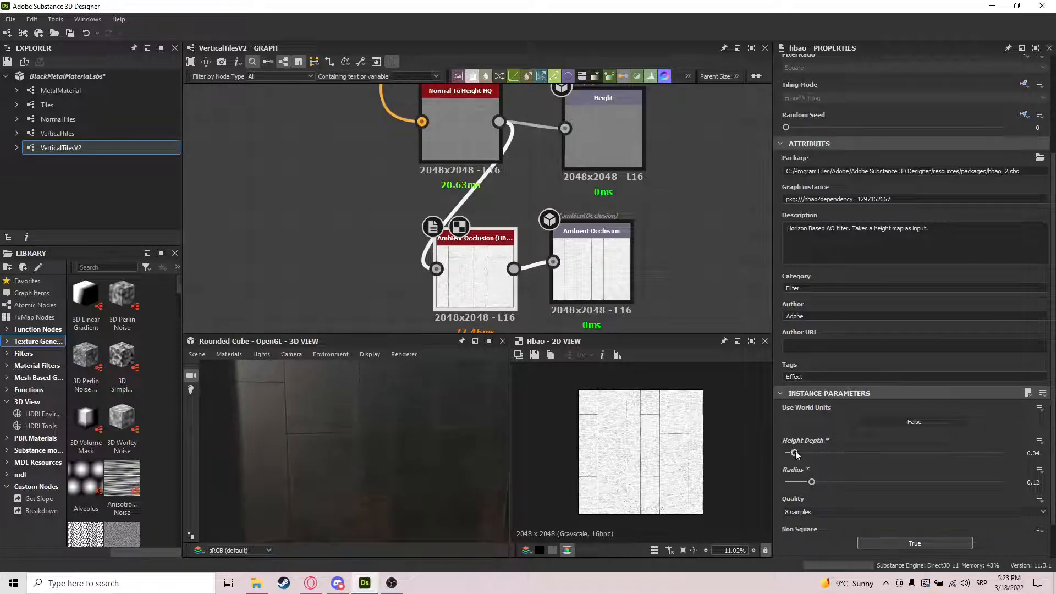
# Review the overall layout of the VerticalTilesV2 graph, from the source nodes to the outputs
pyautogui.scroll(-5, 552, 279)
pyautogui.scroll(-3, 552, 279)
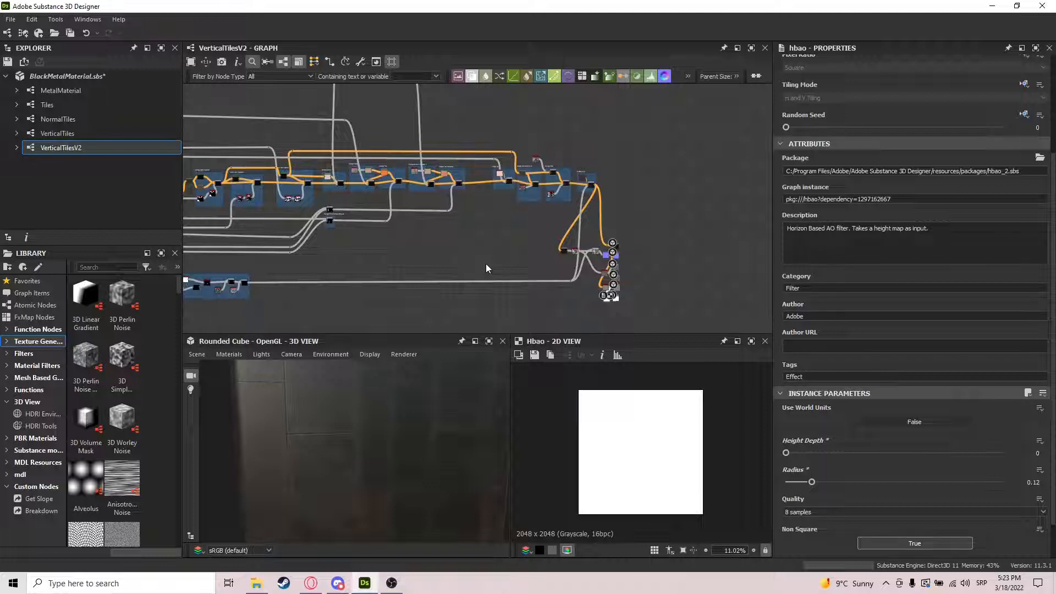
pyautogui.moveTo(380, 242); pyautogui.dragTo(506, 248, button='middle')
pyautogui.scroll(-4, 506, 248)
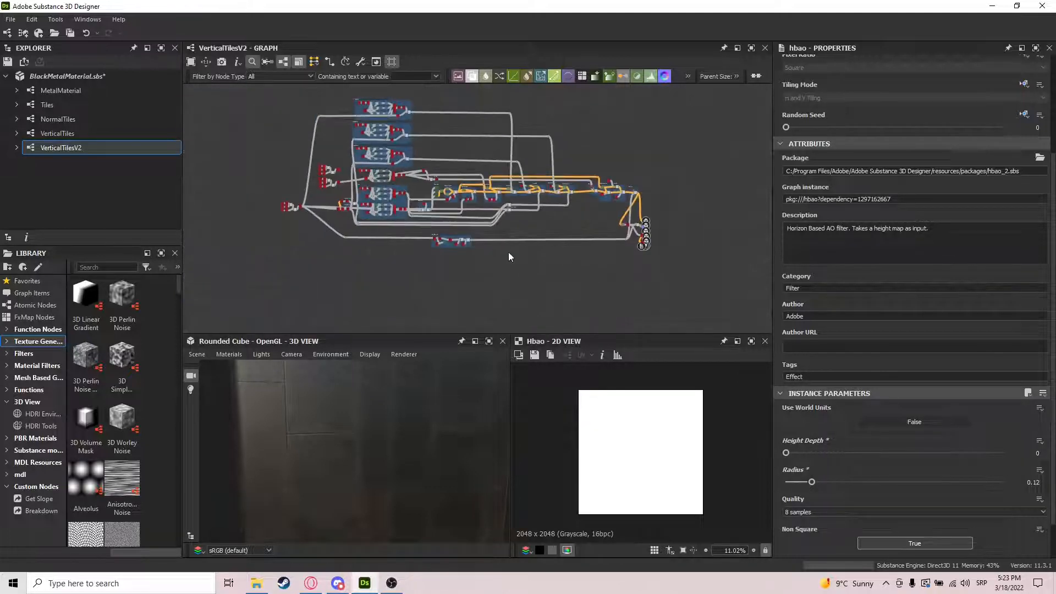